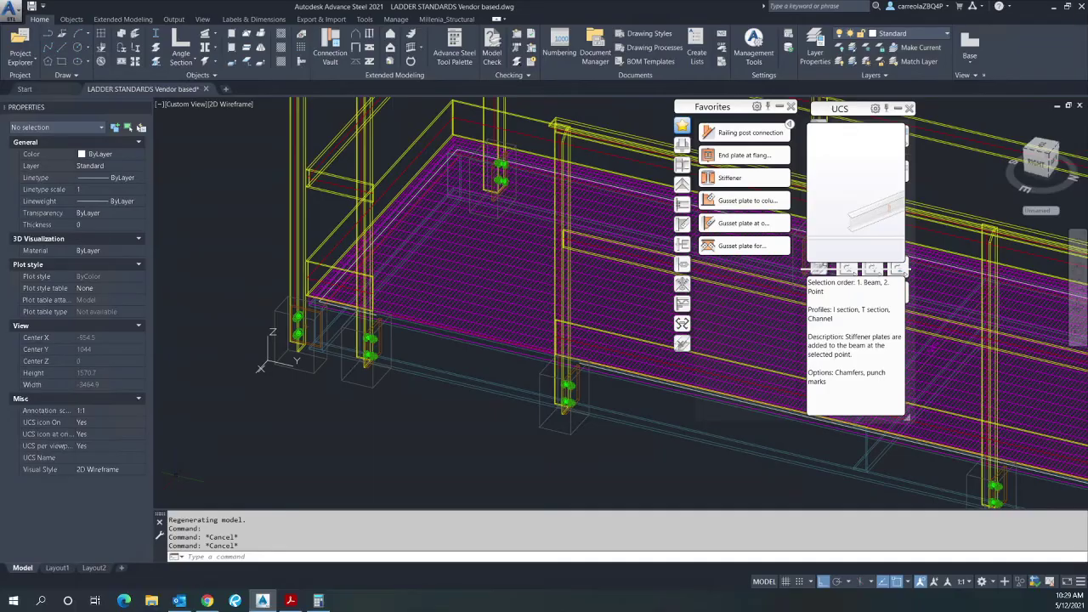
{"action": "left_click", "coordinate": [248, 464]}
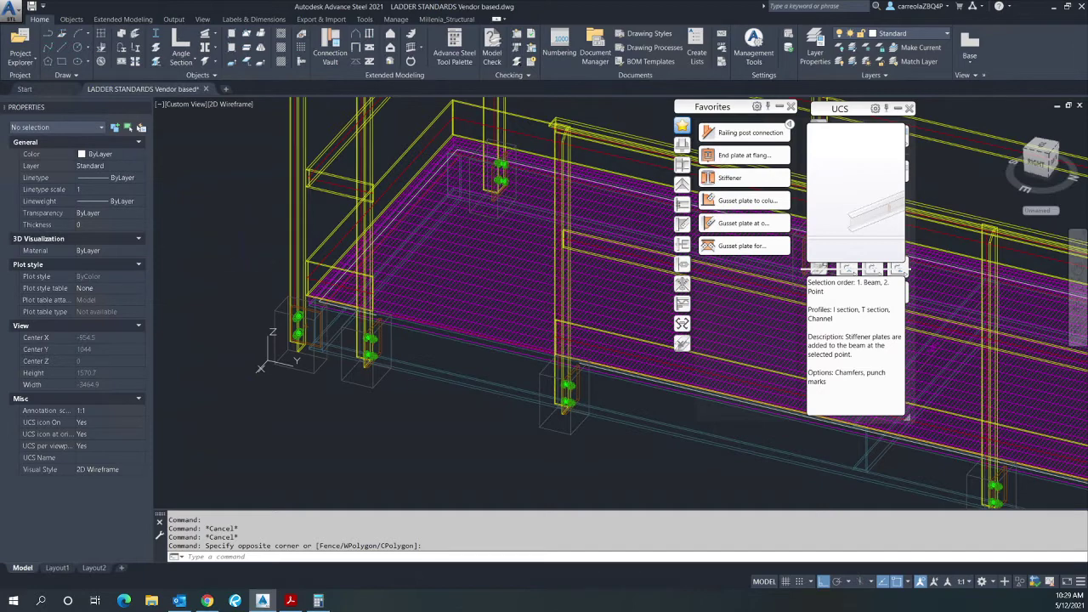
{"action": "scroll", "coordinate": [261, 367], "scroll_direction": "down", "scroll_amount": 2}
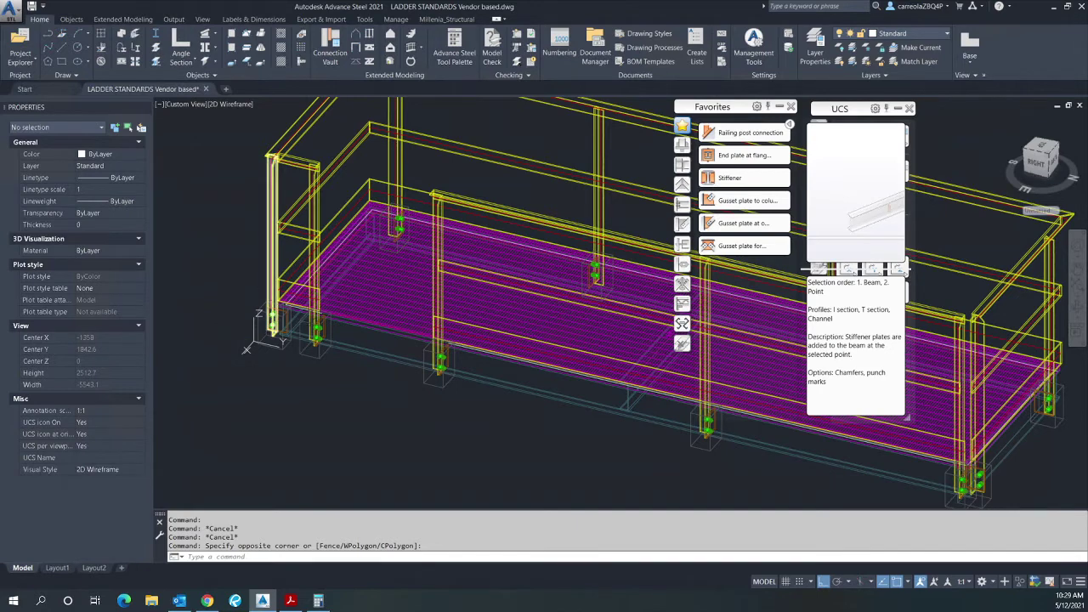
{"action": "scroll", "coordinate": [249, 347], "scroll_direction": "down", "scroll_amount": 2}
{"action": "scroll", "coordinate": [271, 325], "scroll_direction": "up", "scroll_amount": 2}
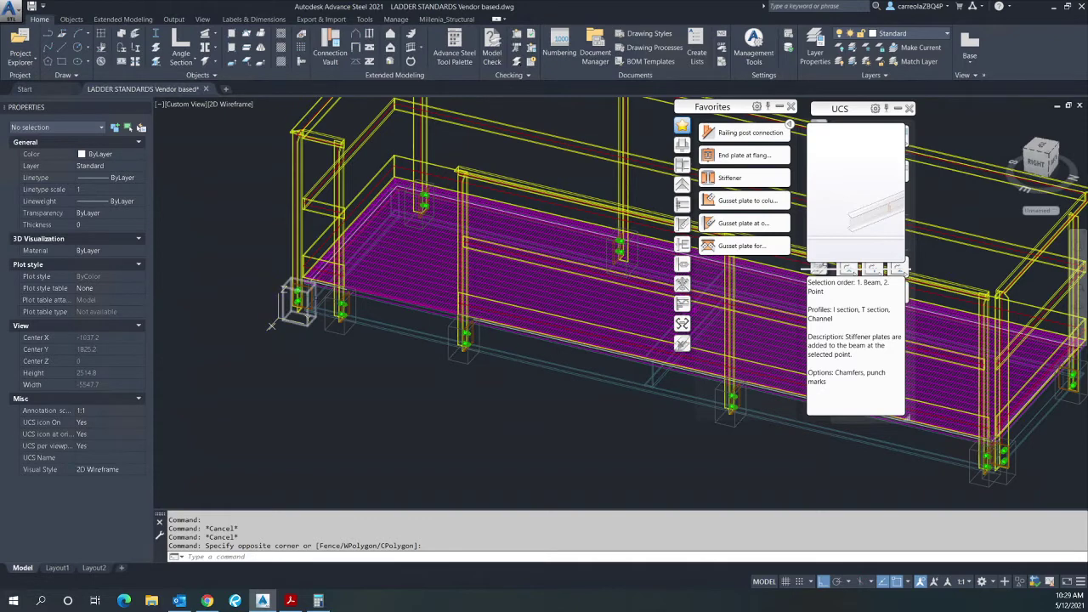
{"action": "scroll", "coordinate": [255, 334], "scroll_direction": "up", "scroll_amount": 2}
- Stretch the C200x17 channel at the platform's short end outward past the corner by 1000
{"action": "left_click", "coordinate": [249, 338]}
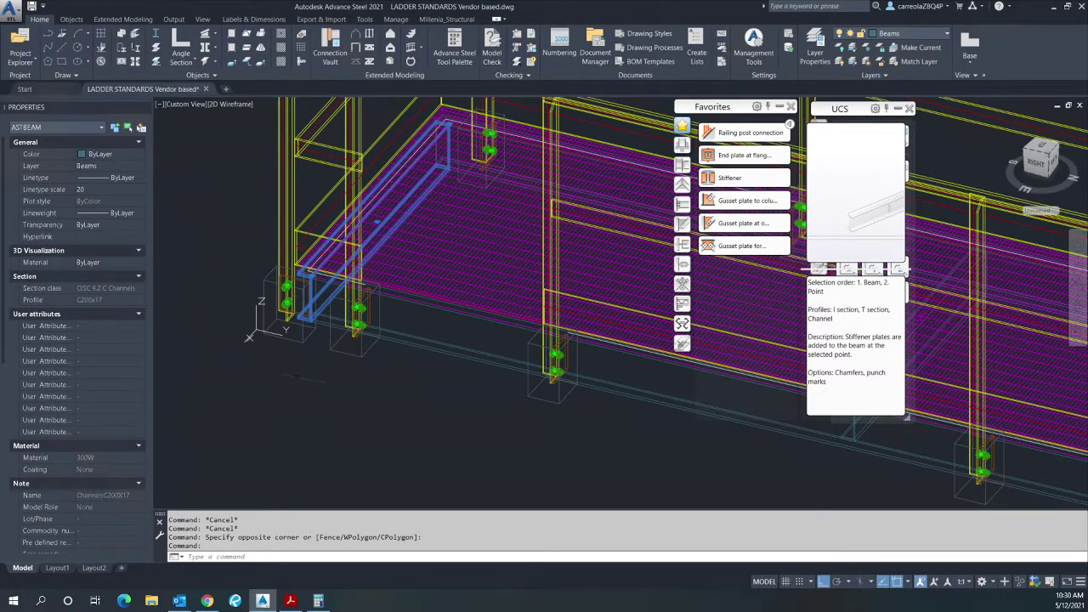
{"action": "left_click", "coordinate": [311, 268]}
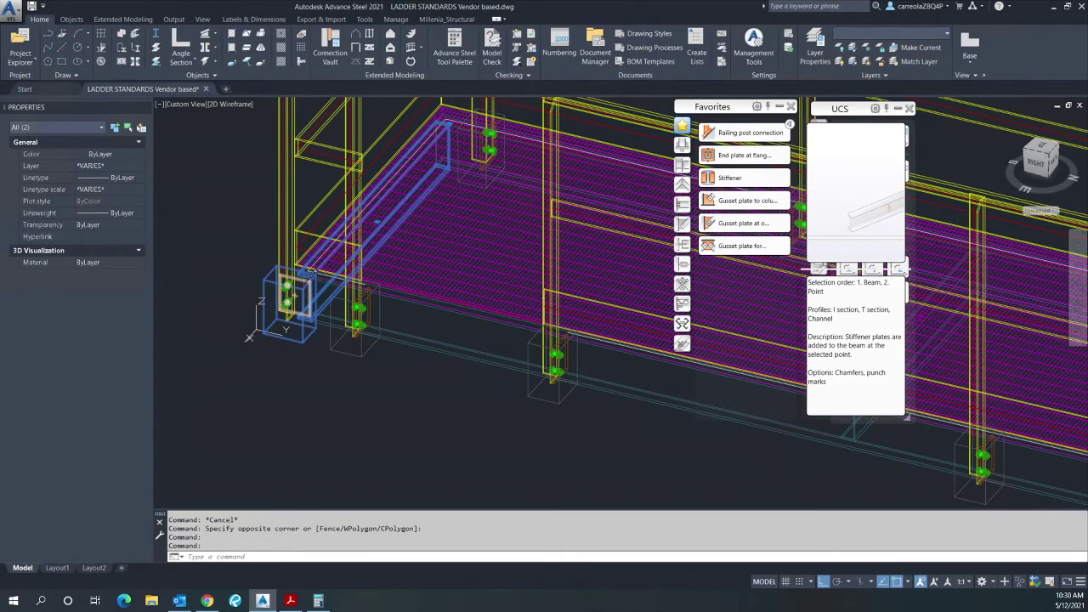
{"action": "scroll", "coordinate": [312, 269], "scroll_direction": "up", "scroll_amount": 2}
{"action": "scroll", "coordinate": [311, 268], "scroll_direction": "up", "scroll_amount": 2}
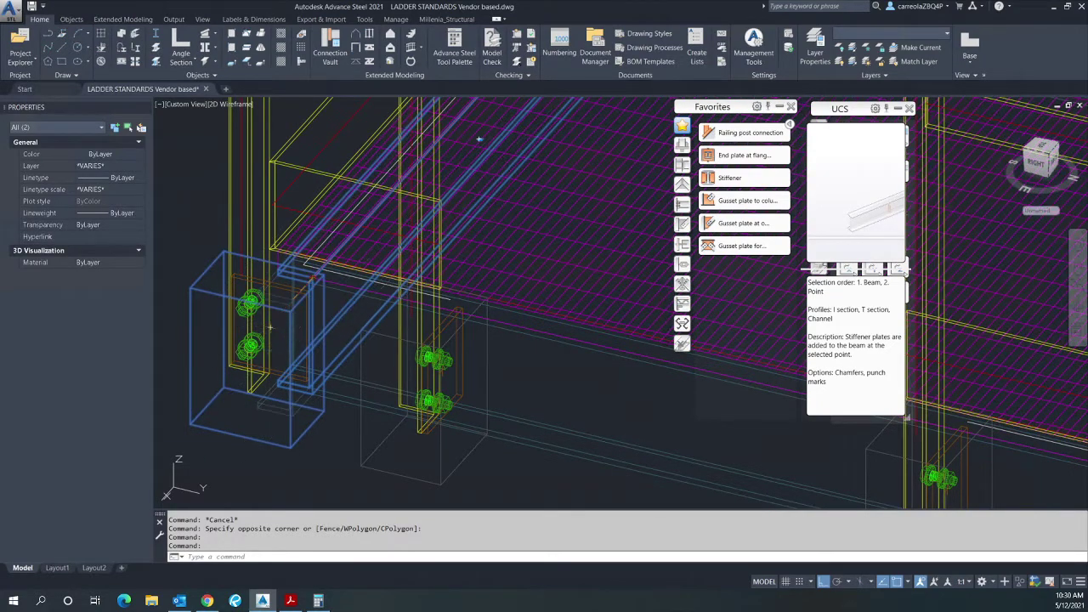
{"action": "scroll", "coordinate": [311, 284], "scroll_direction": "down", "scroll_amount": 3}
{"action": "scroll", "coordinate": [303, 291], "scroll_direction": "down", "scroll_amount": 2}
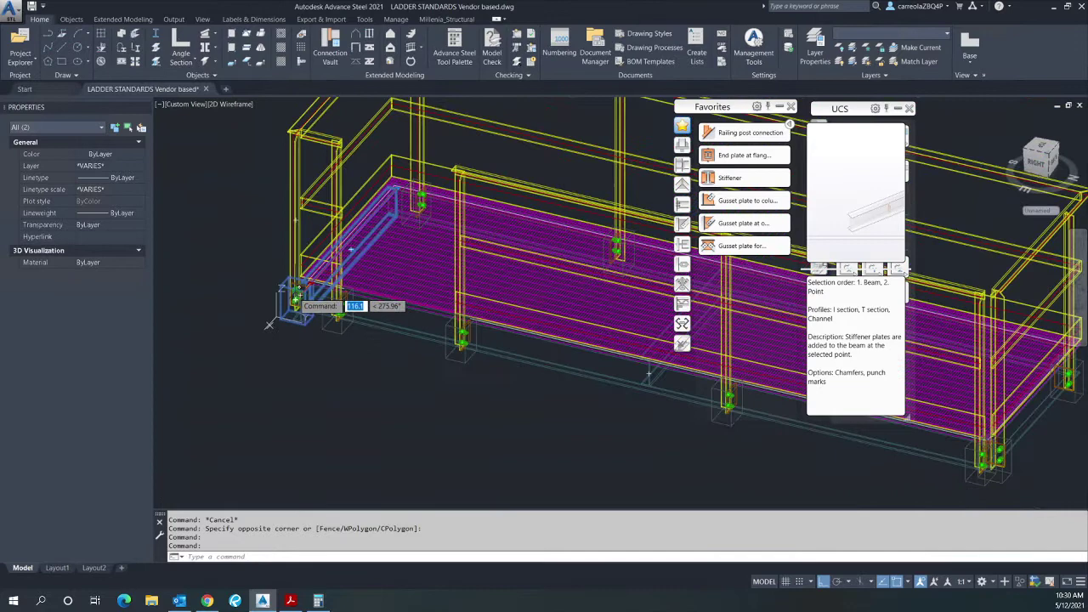
{"action": "type", "text": "10"}
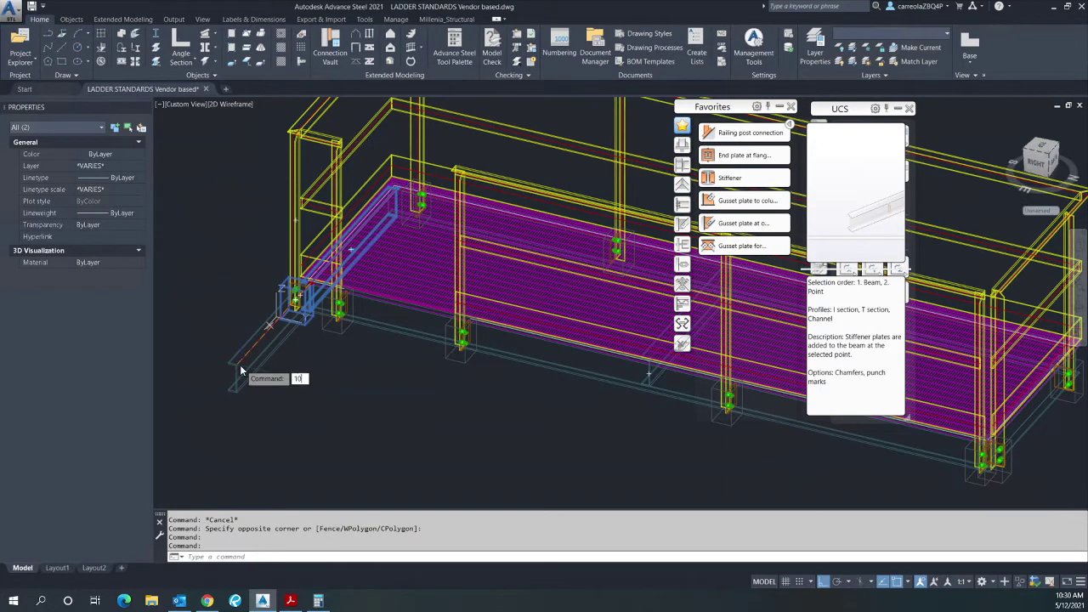
{"action": "type", "text": "00"}
{"action": "key", "text": "Return"}
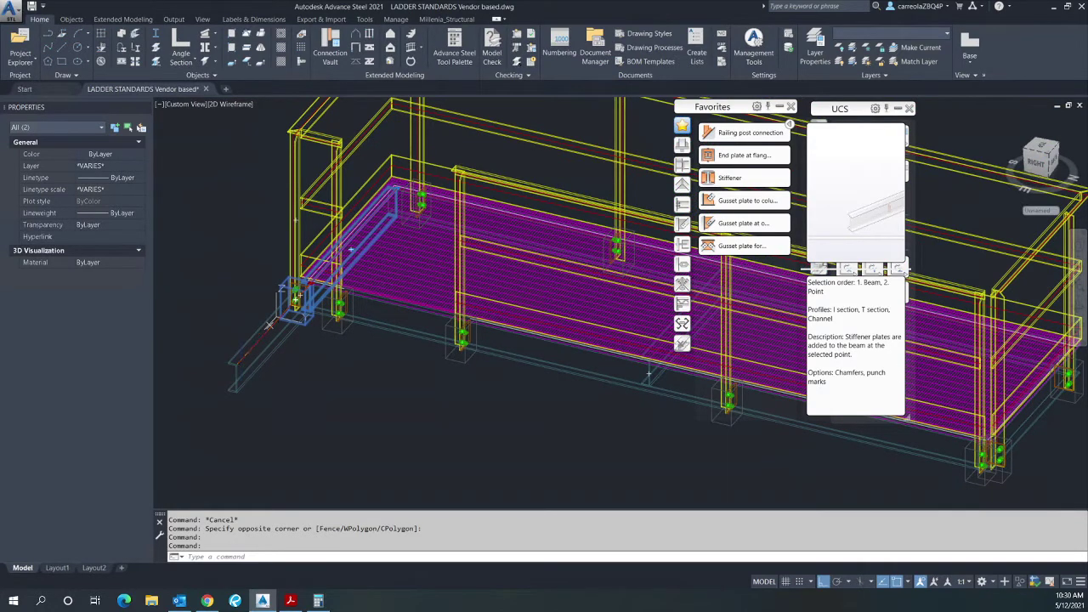
{"action": "key", "text": "Escape"}
{"action": "key", "text": "Escape"}
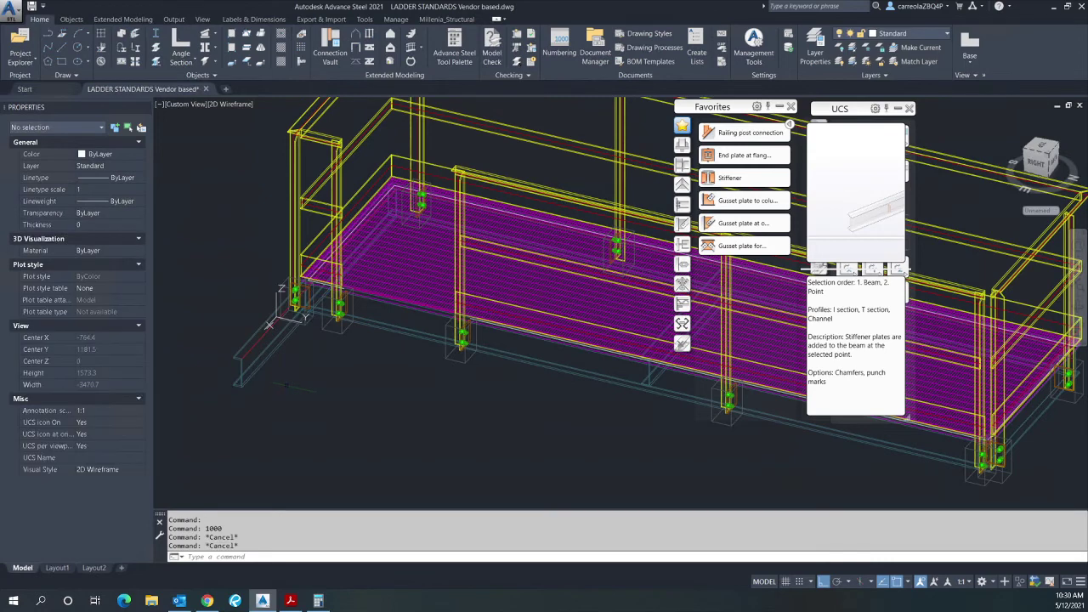
- Draw a 6000 long vertical line straight down from the top corner of the extended channel's free end
{"action": "scroll", "coordinate": [328, 358], "scroll_direction": "down", "scroll_amount": 3}
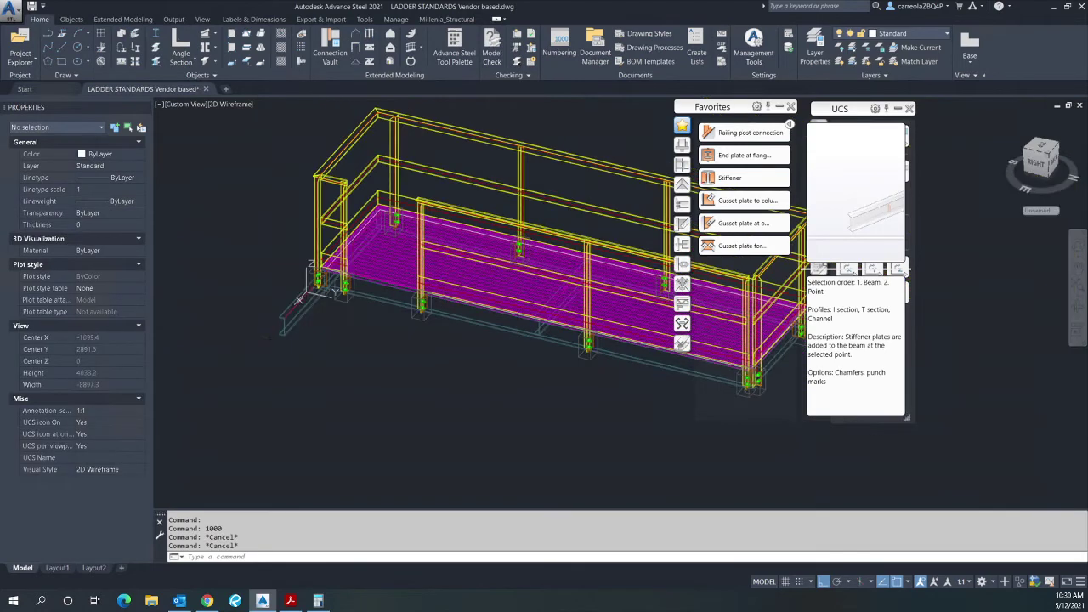
{"action": "scroll", "coordinate": [197, 473], "scroll_direction": "up", "scroll_amount": 3}
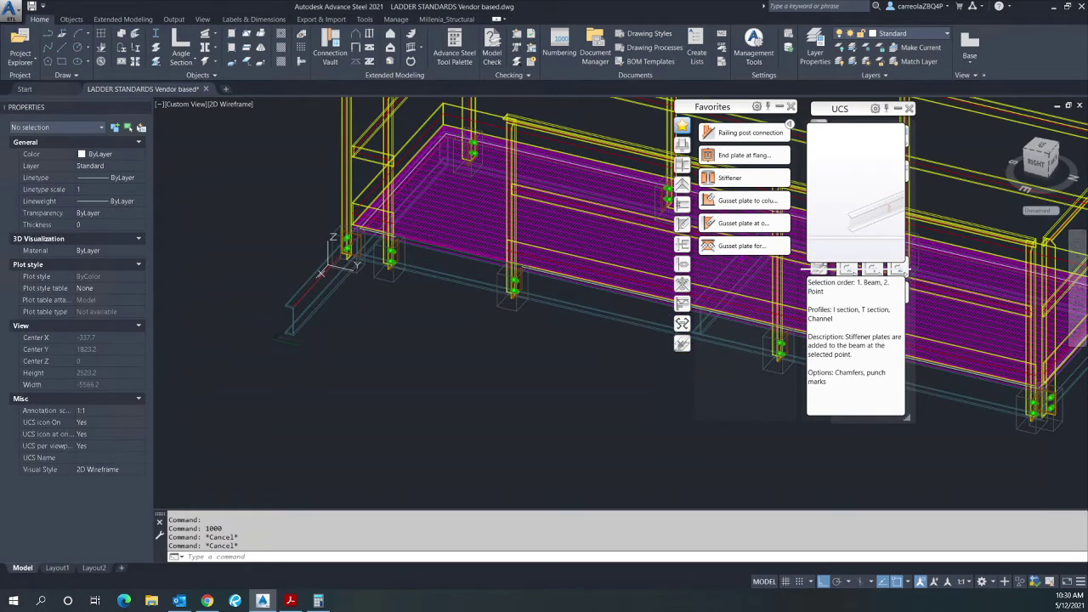
{"action": "scroll", "coordinate": [320, 272], "scroll_direction": "up", "scroll_amount": 6}
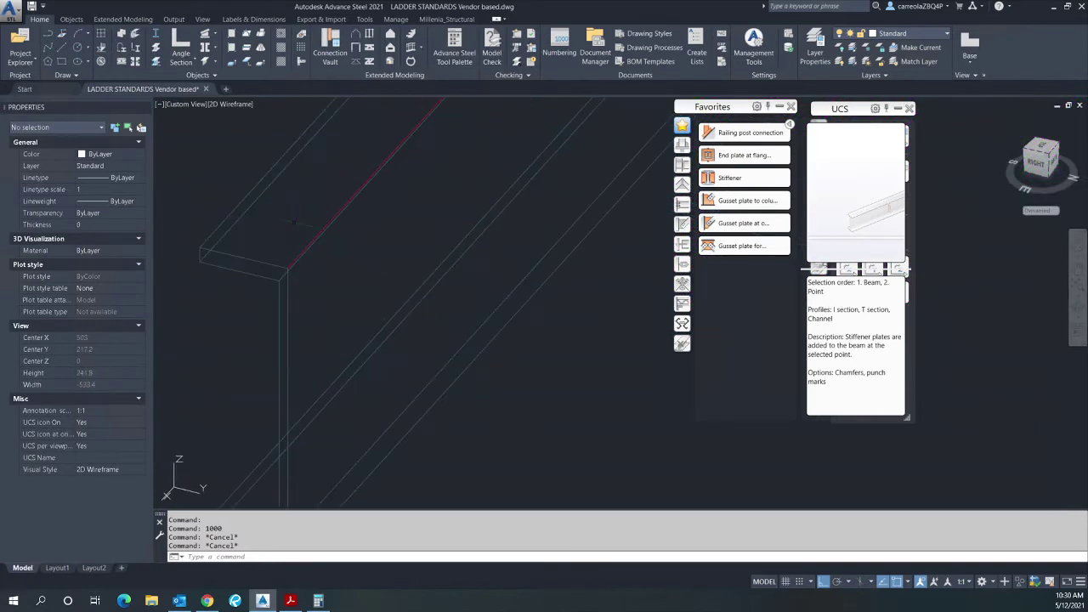
{"action": "key", "text": "Escape"}
{"action": "type", "text": "L"}
{"action": "key", "text": "Return"}
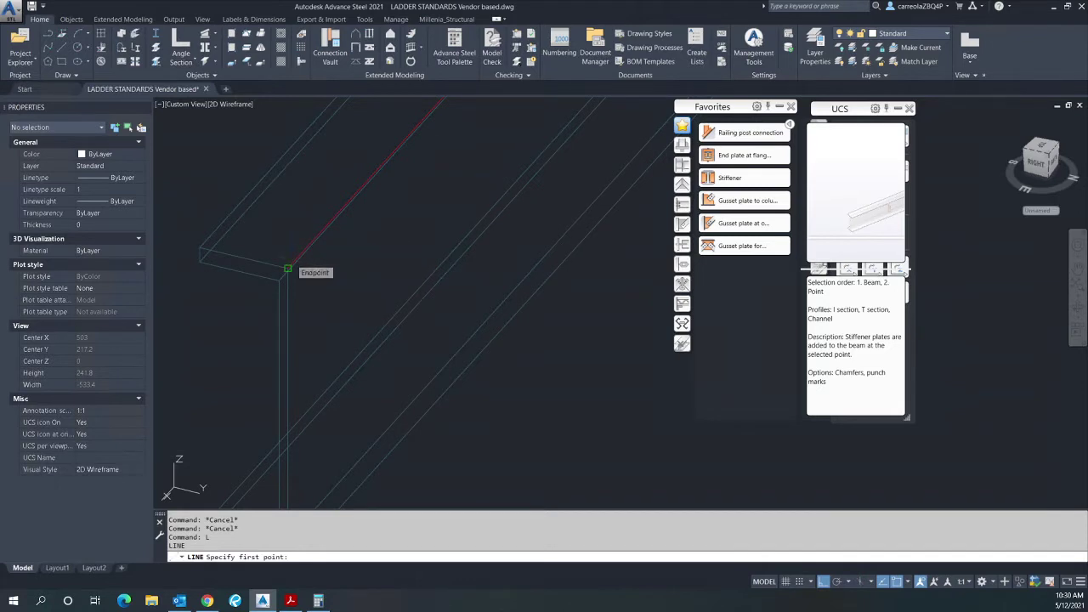
{"action": "left_click", "coordinate": [288, 268]}
{"action": "scroll", "coordinate": [291, 185], "scroll_direction": "down", "scroll_amount": 3}
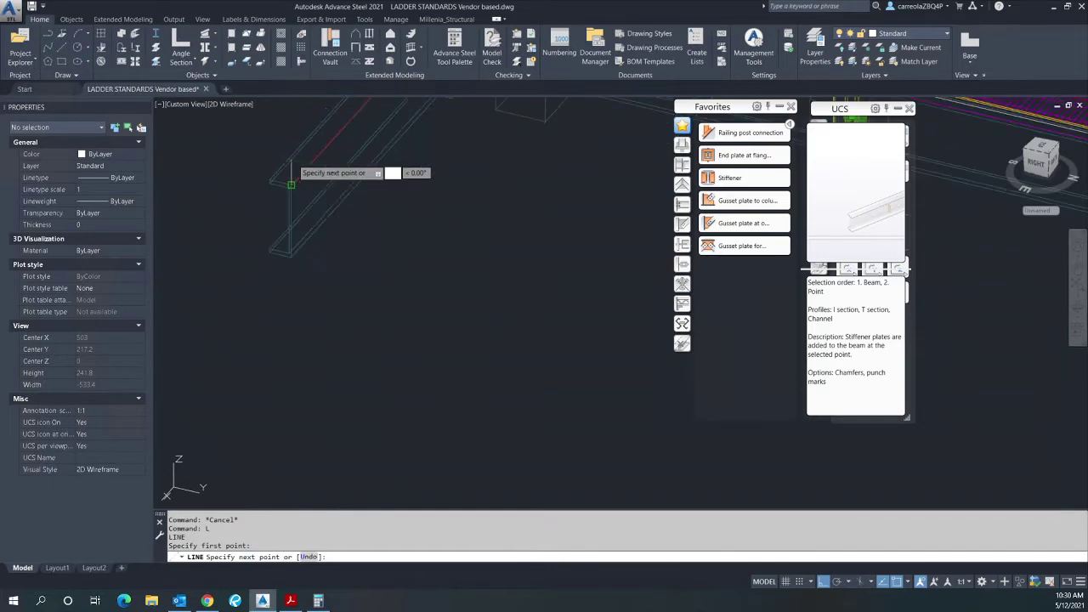
{"action": "scroll", "coordinate": [291, 184], "scroll_direction": "down", "scroll_amount": 4}
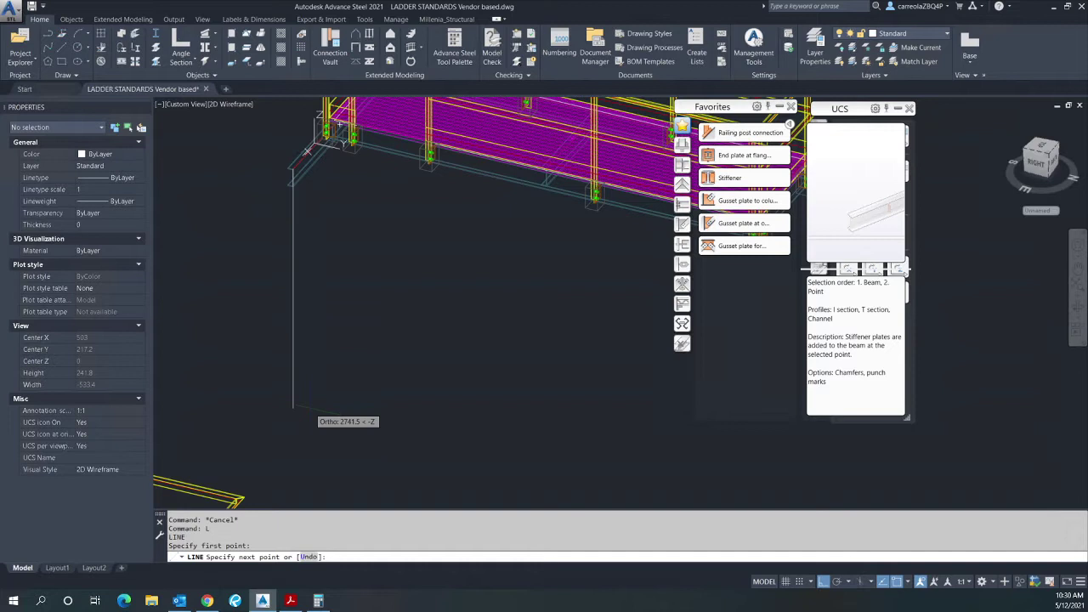
{"action": "type", "text": "6000"}
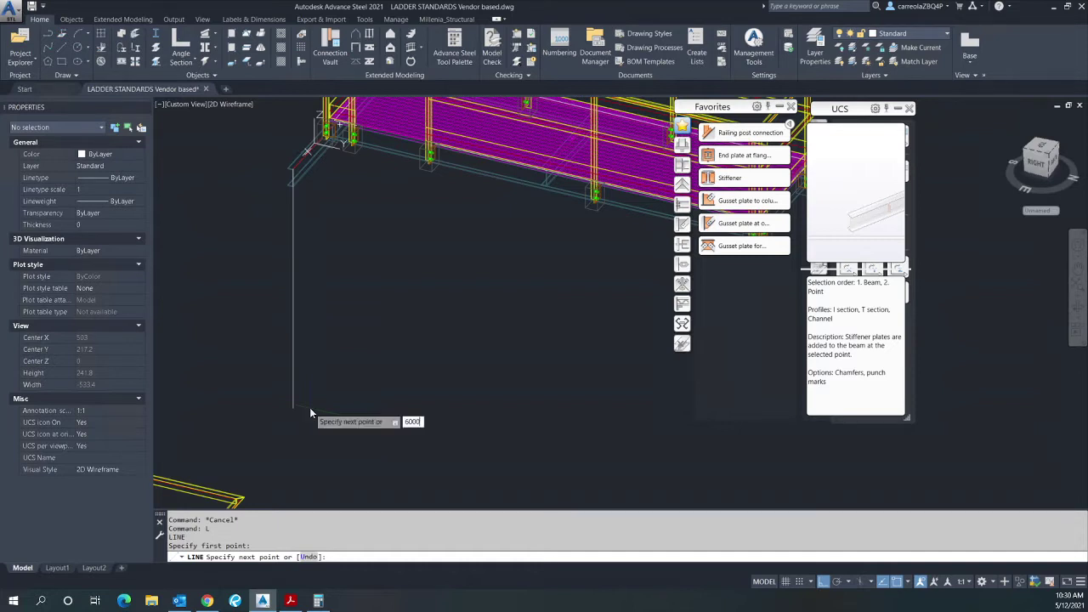
{"action": "key", "text": "Return"}
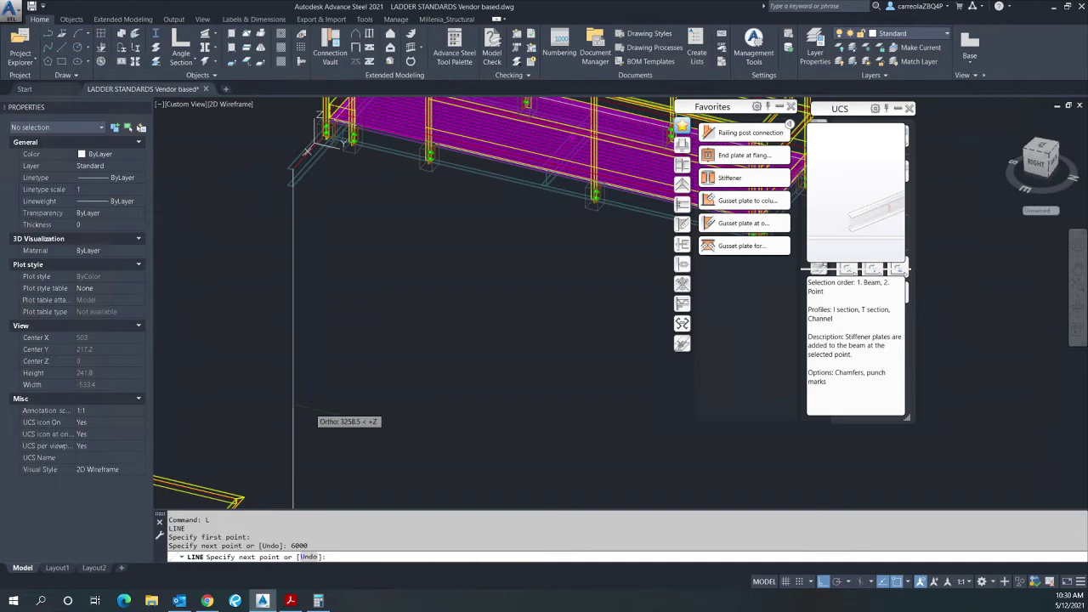
{"action": "key", "text": "Escape"}
- Move the vertical line straight up by 32
{"action": "scroll", "coordinate": [378, 365], "scroll_direction": "down", "scroll_amount": 3}
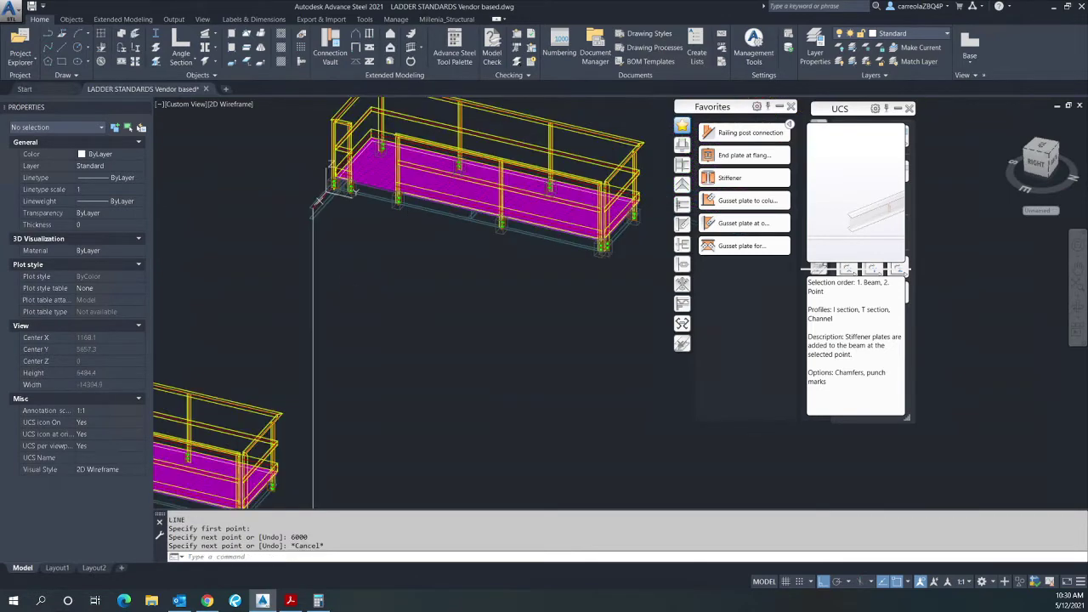
{"action": "key", "text": "Escape"}
{"action": "type", "text": "m"}
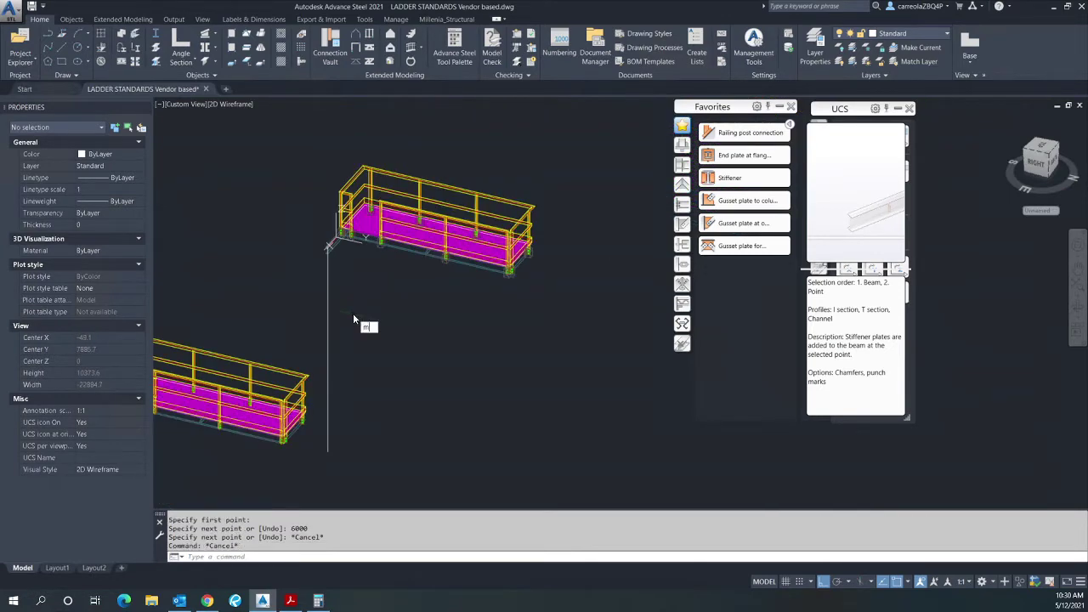
{"action": "key", "text": "Return"}
{"action": "left_click", "coordinate": [364, 331]}
{"action": "left_click", "coordinate": [317, 327]}
{"action": "key", "text": "Return"}
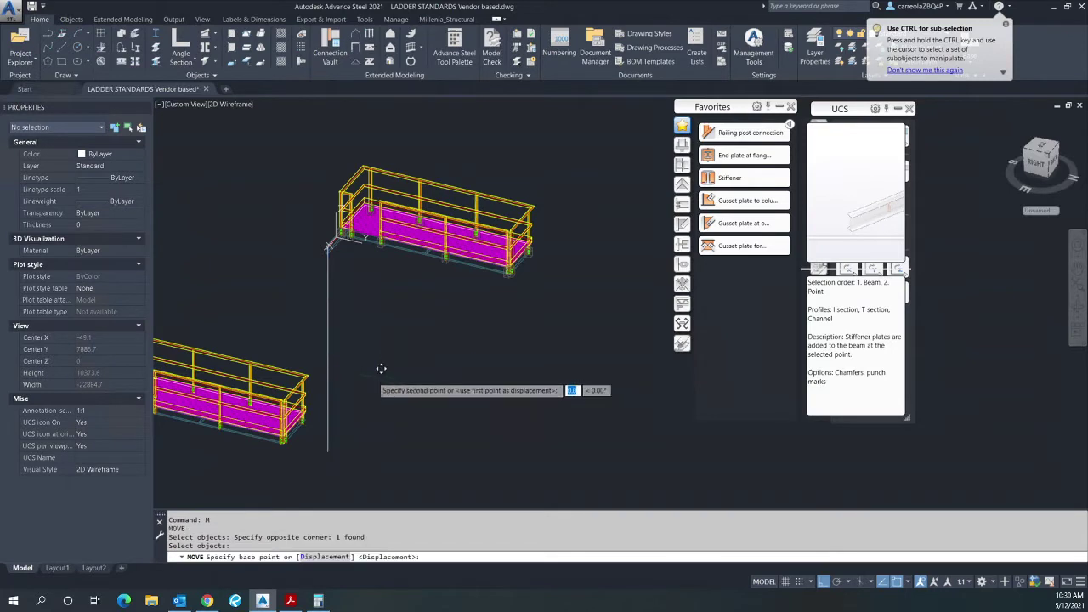
{"action": "left_click", "coordinate": [374, 374]}
{"action": "type", "text": "32"}
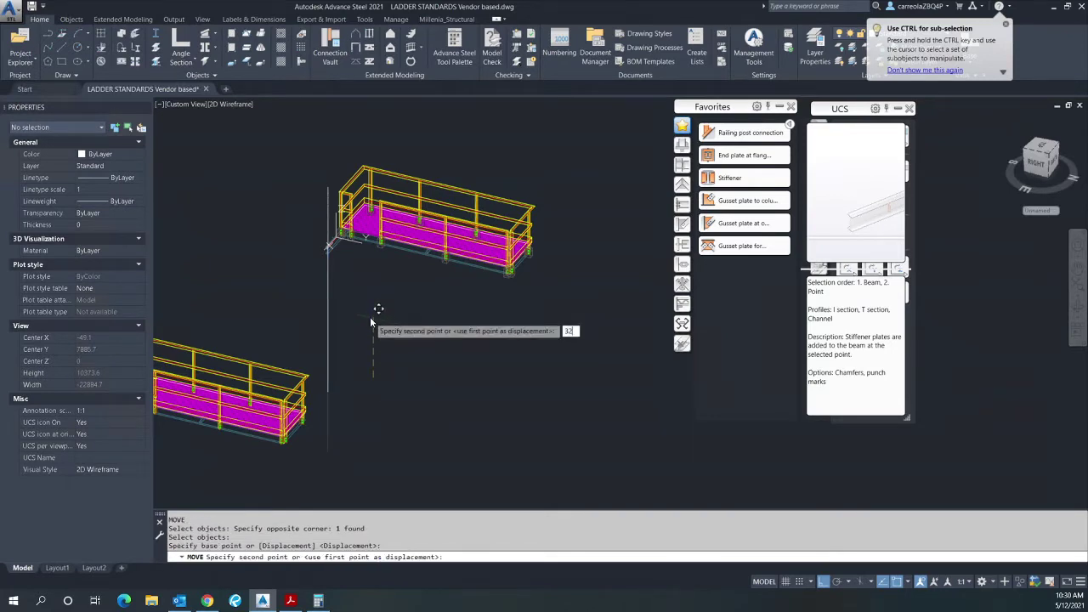
{"action": "key", "text": "Return"}
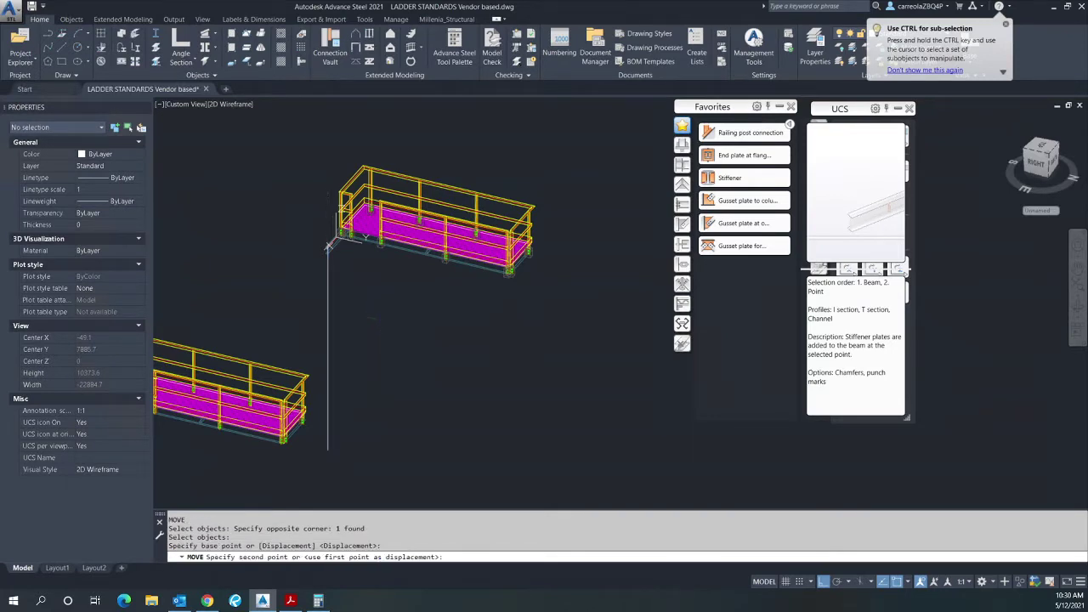
- Measure the distance from the upper end of the vertical line to the nearest corner of the platform grating
{"action": "scroll", "coordinate": [336, 230], "scroll_direction": "up", "scroll_amount": 2}
{"action": "scroll", "coordinate": [357, 238], "scroll_direction": "up", "scroll_amount": 5}
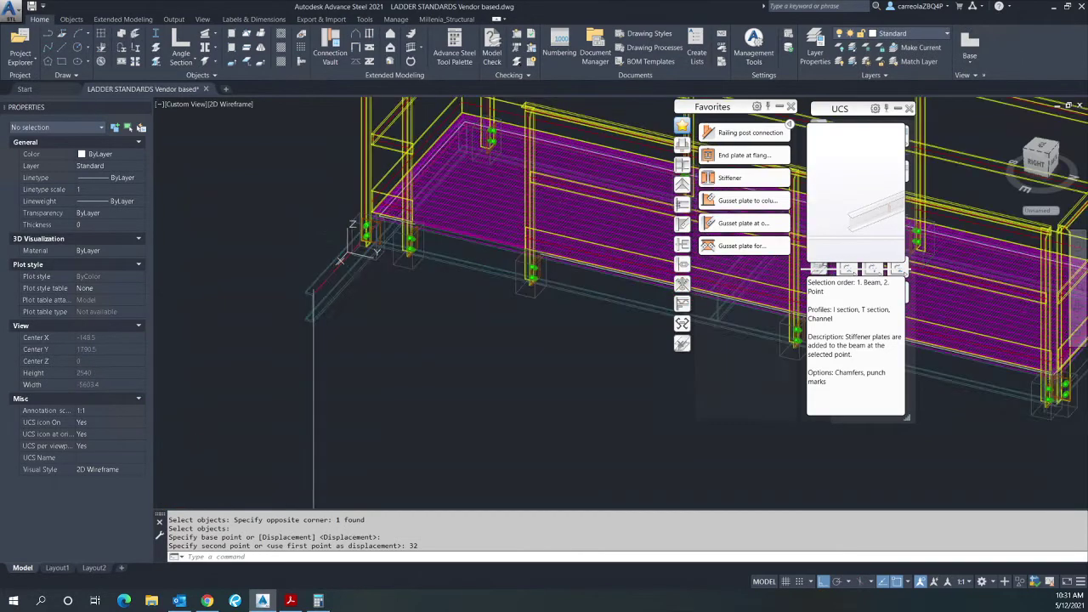
{"action": "key", "text": "Escape"}
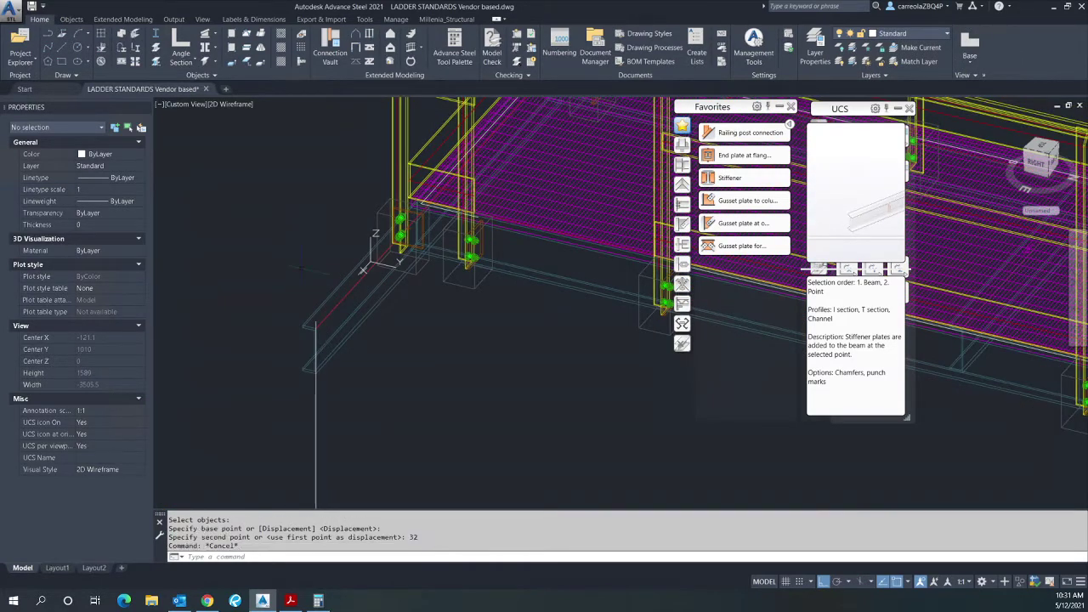
{"action": "type", "text": "D"}
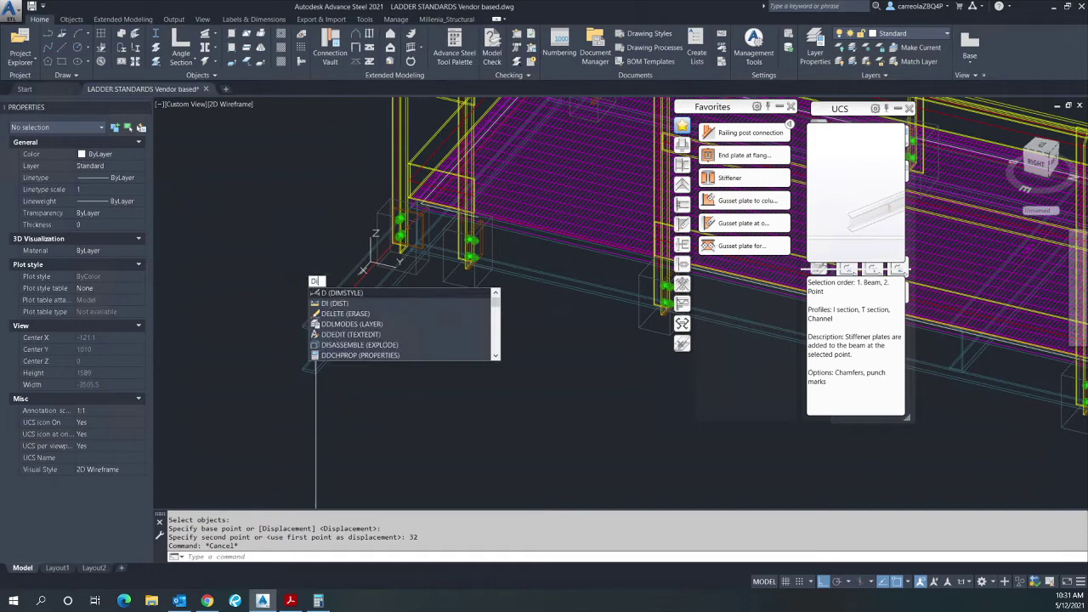
{"action": "type", "text": "I"}
{"action": "key", "text": "Return"}
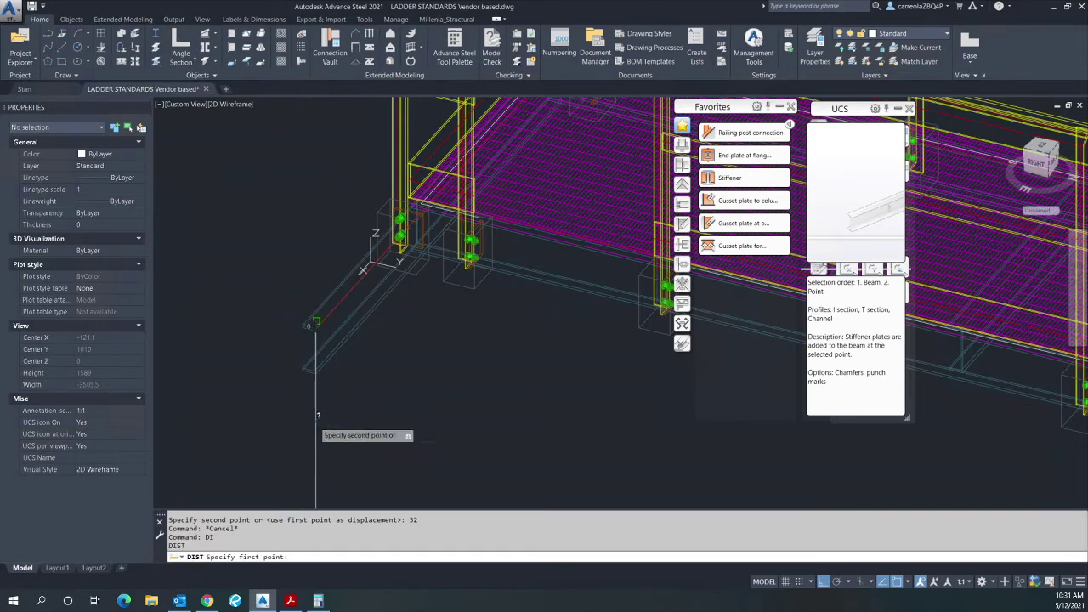
{"action": "left_click", "coordinate": [317, 414]}
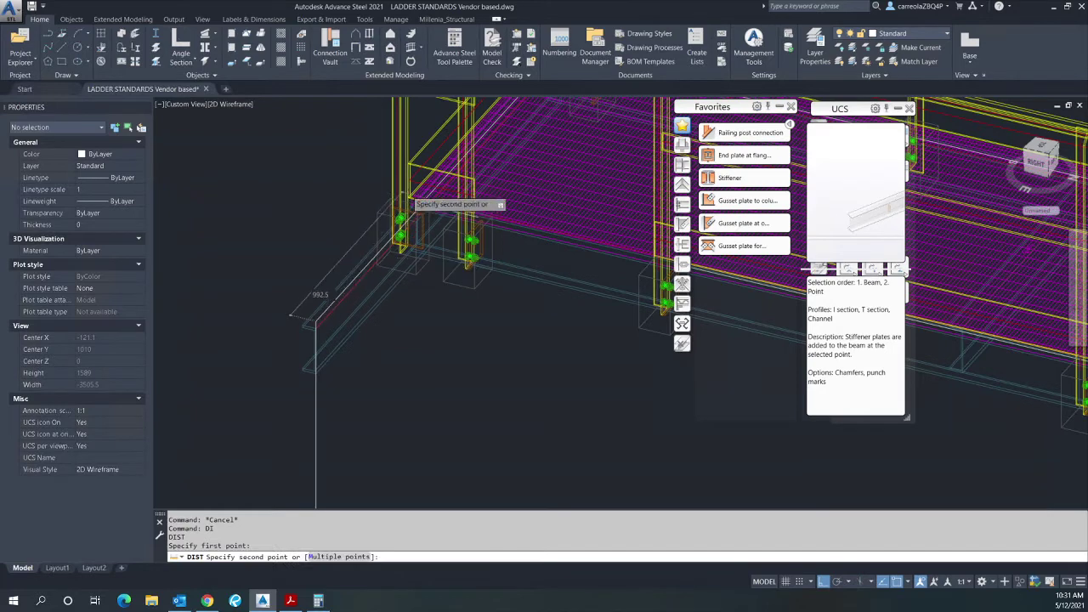
{"action": "scroll", "coordinate": [408, 198], "scroll_direction": "up", "scroll_amount": 6}
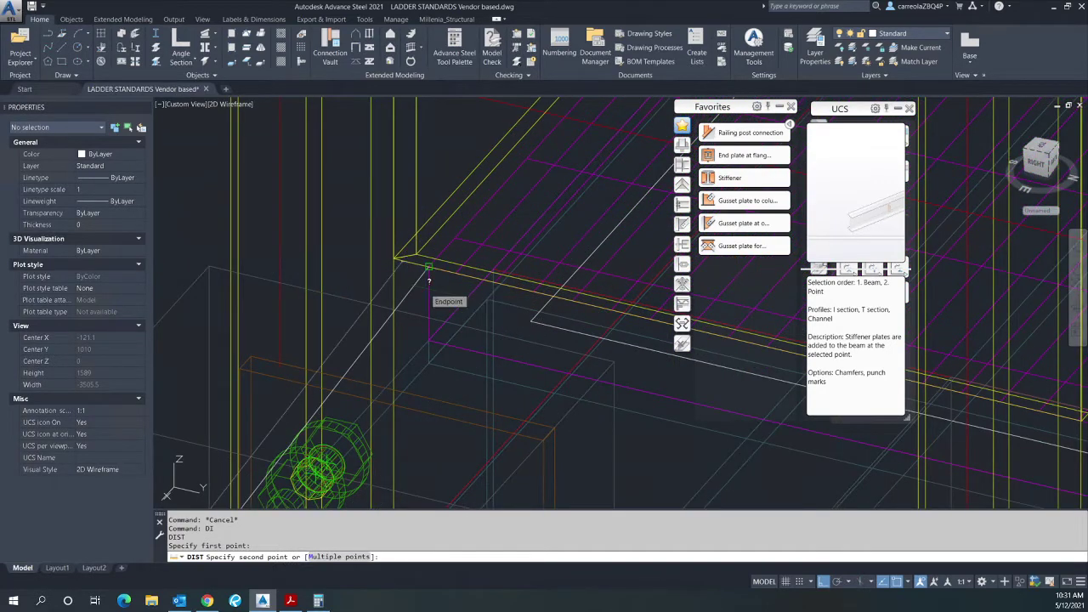
{"action": "left_click", "coordinate": [425, 294]}
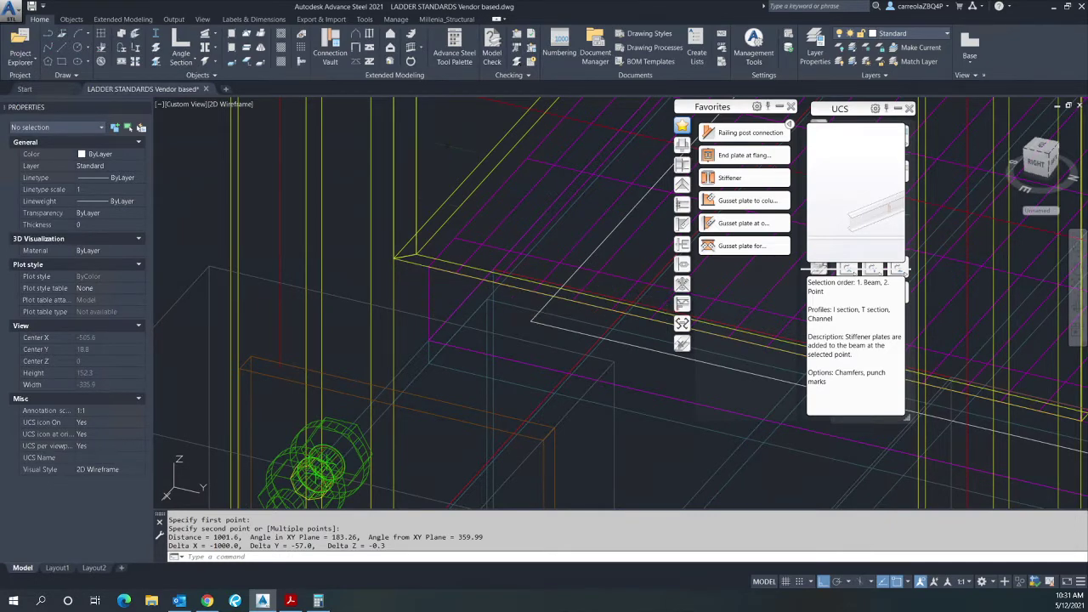
- Move the vertical line 500 along the channel extension toward the platform
{"action": "scroll", "coordinate": [398, 229], "scroll_direction": "down", "scroll_amount": 5}
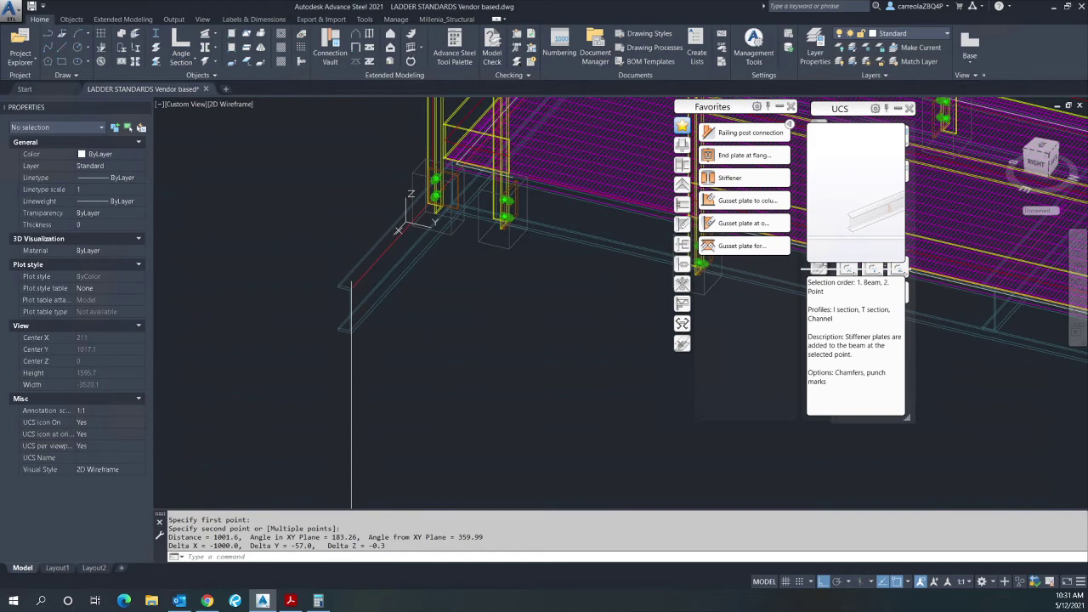
{"action": "scroll", "coordinate": [341, 228], "scroll_direction": "down", "scroll_amount": 2}
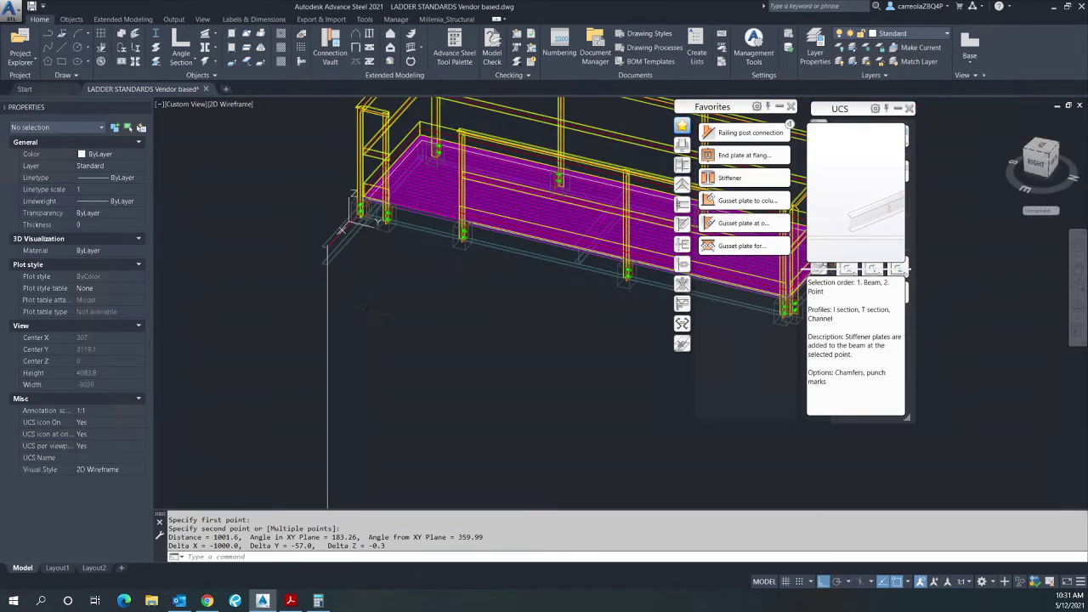
{"action": "type", "text": "m"}
{"action": "key", "text": "Return"}
{"action": "left_click", "coordinate": [327, 336]}
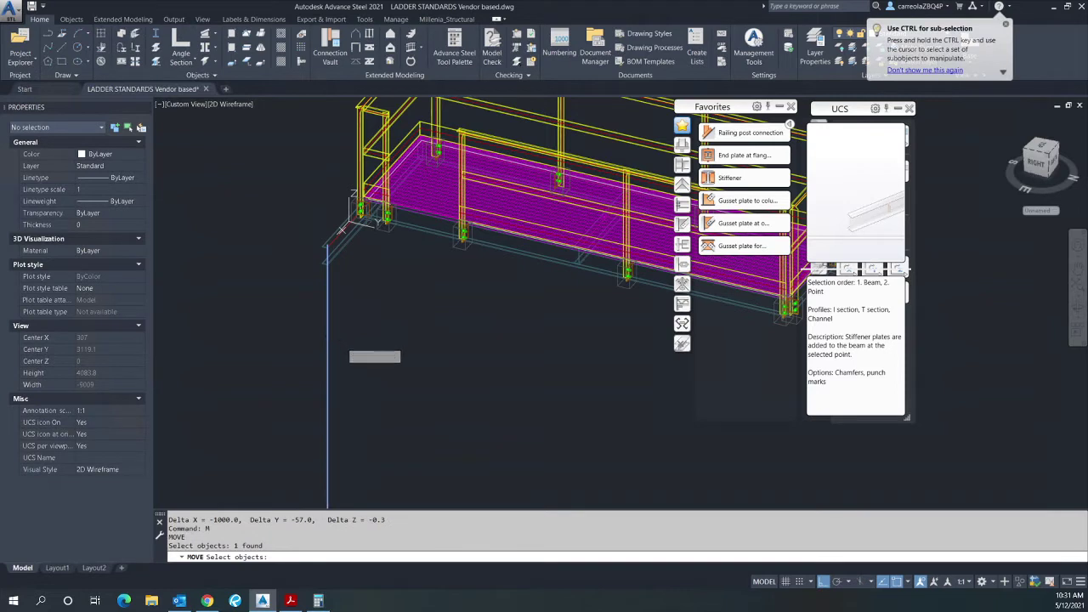
{"action": "key", "text": "Return"}
{"action": "left_click", "coordinate": [341, 340]}
{"action": "type", "text": "500"}
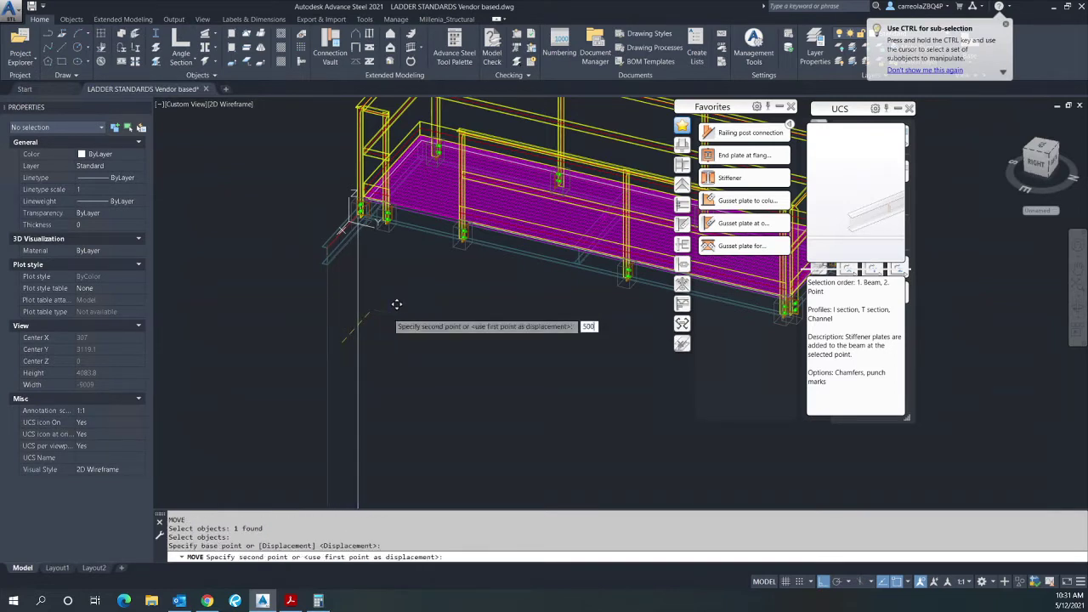
{"action": "key", "text": "Return"}
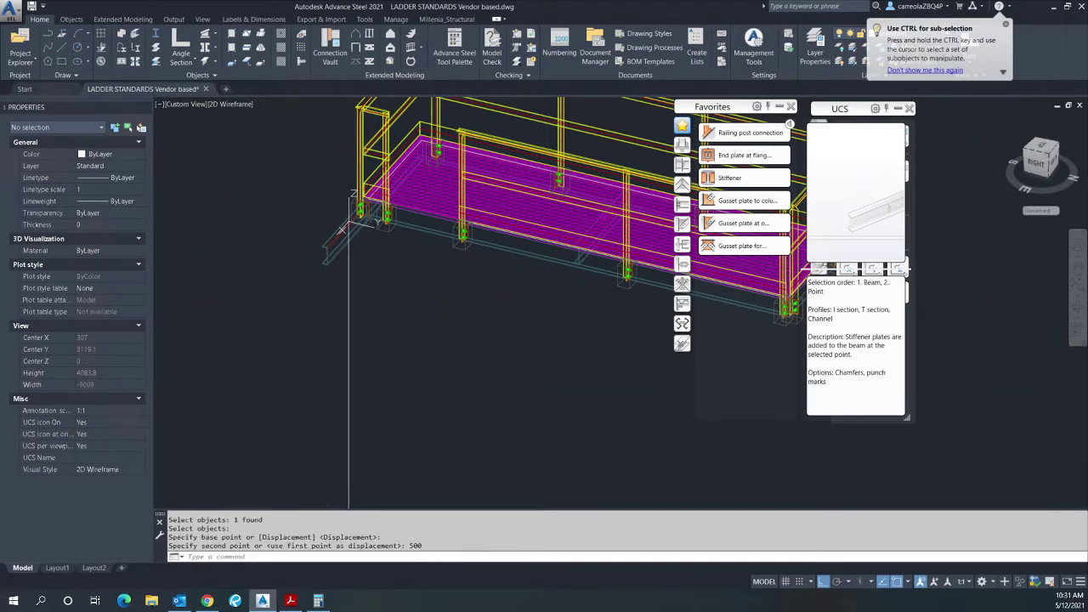
- Switch to the ladder standard PDF in Acrobat Reader and examine the cage plan hoop details and the ladder bottom details
{"action": "key", "text": "Escape"}
{"action": "scroll", "coordinate": [268, 200], "scroll_direction": "down", "scroll_amount": 2}
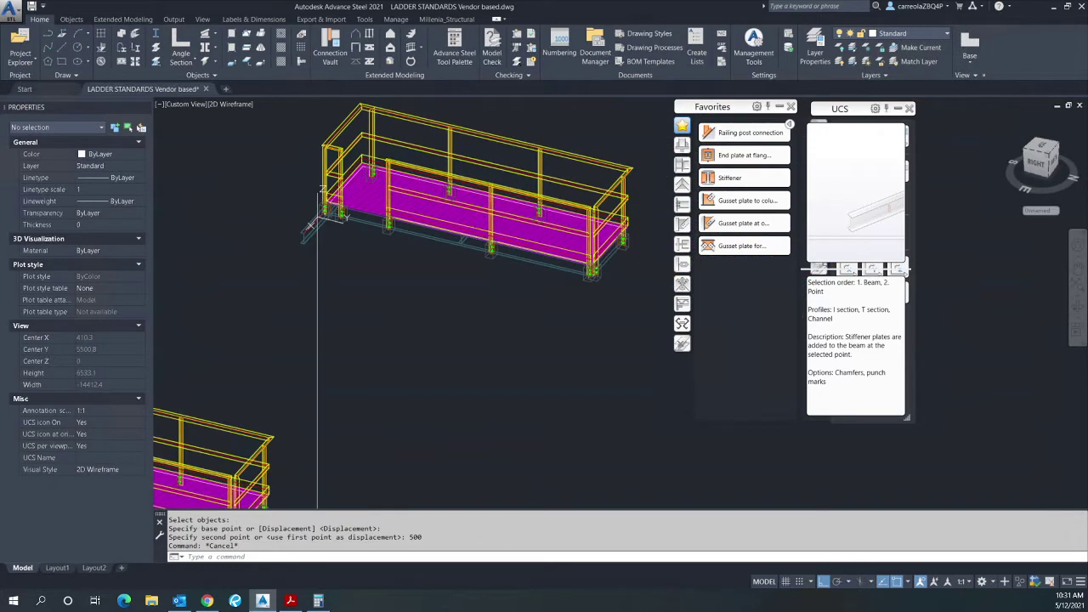
{"action": "left_click", "coordinate": [289, 600]}
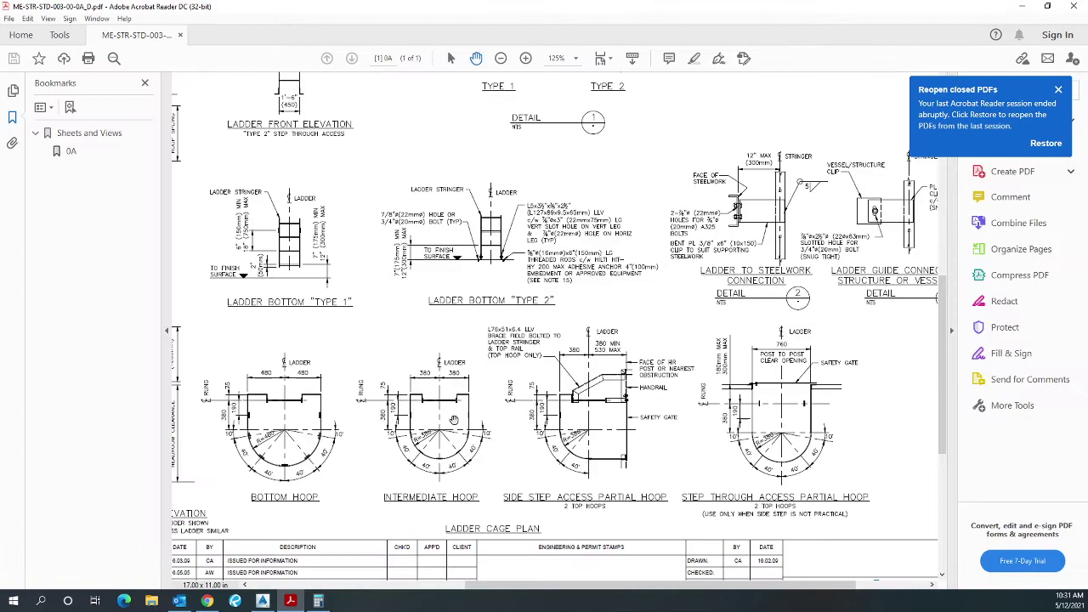
{"action": "left_click_drag", "start_coordinate": [398, 332], "coordinate": [418, 333]}
{"action": "scroll", "coordinate": [637, 414], "scroll_direction": "right", "scroll_amount": 1}
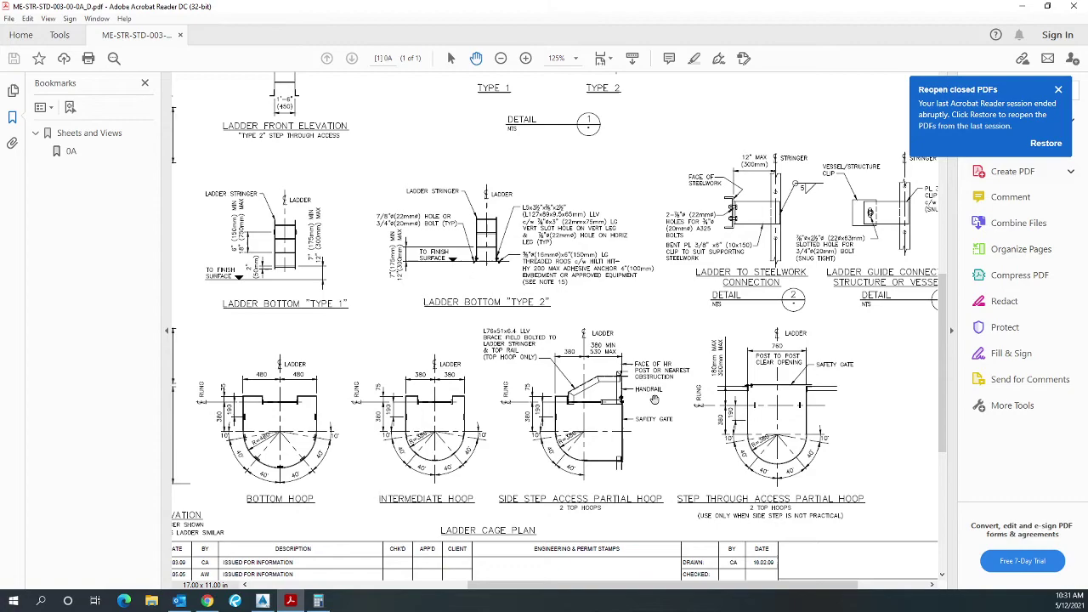
{"action": "left_click_drag", "start_coordinate": [630, 321], "coordinate": [655, 329]}
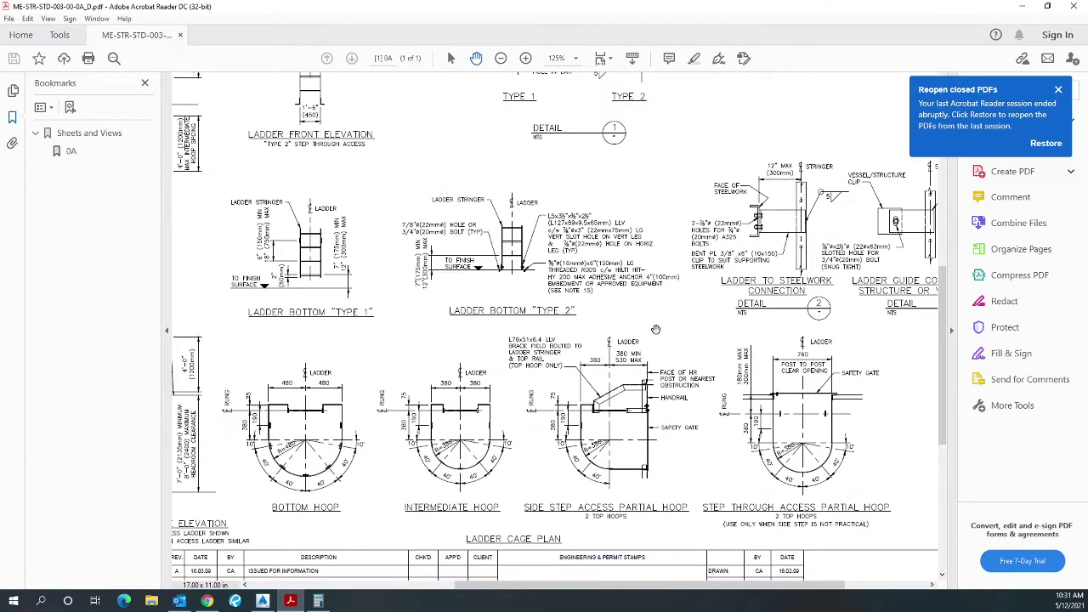
{"action": "left_click", "coordinate": [501, 59]}
{"action": "left_click_drag", "start_coordinate": [477, 263], "coordinate": [586, 312]}
{"action": "left_click_drag", "start_coordinate": [511, 173], "coordinate": [562, 206]}
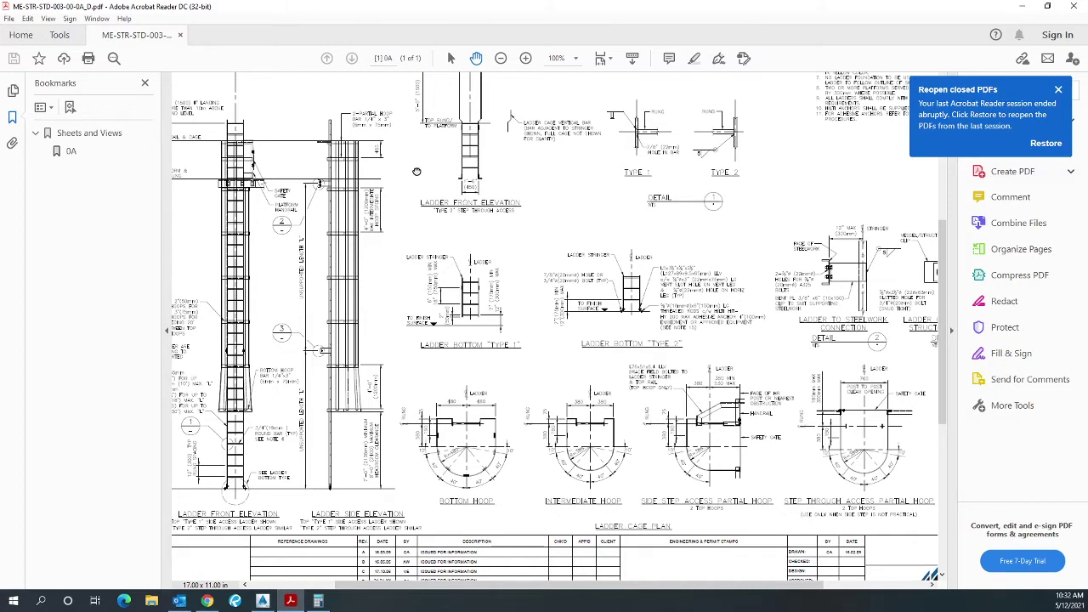
{"action": "left_click_drag", "start_coordinate": [408, 165], "coordinate": [420, 175]}
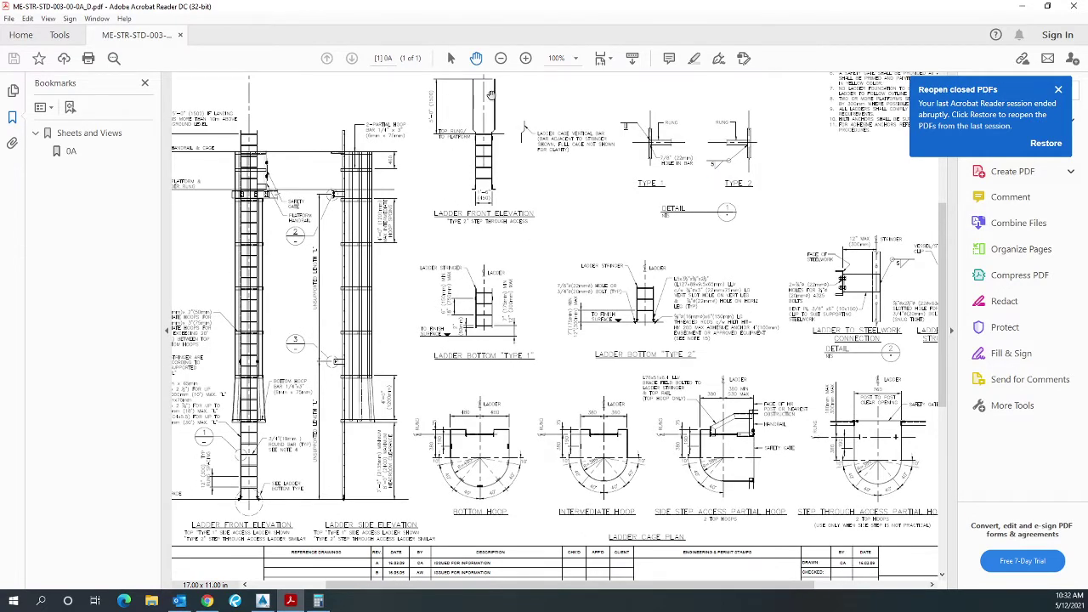
{"action": "mouse_move", "coordinate": [773, 464]}
{"action": "left_mouse_down"}
{"action": "mouse_move", "coordinate": [711, 435]}
{"action": "mouse_move", "coordinate": [698, 446]}
{"action": "left_mouse_up"}
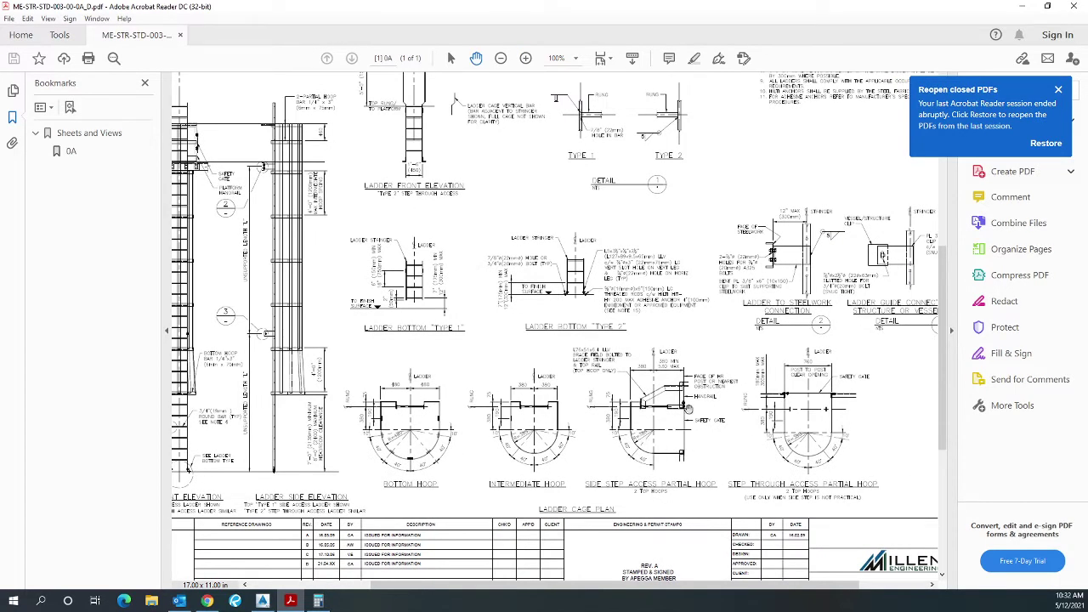
{"action": "left_click_drag", "start_coordinate": [711, 429], "coordinate": [739, 449]}
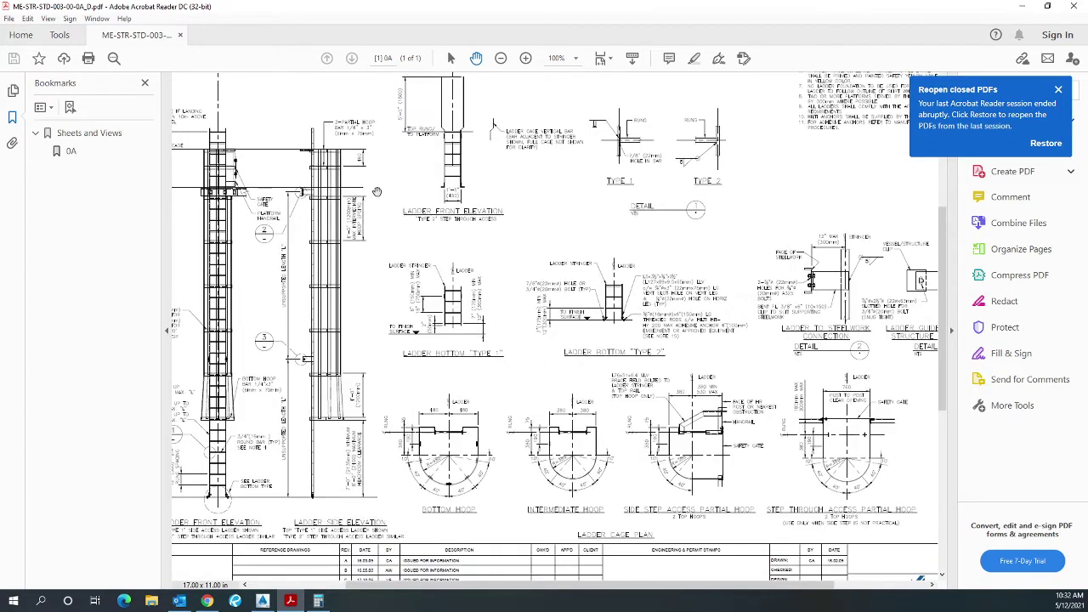
{"action": "left_click_drag", "start_coordinate": [280, 106], "coordinate": [381, 188]}
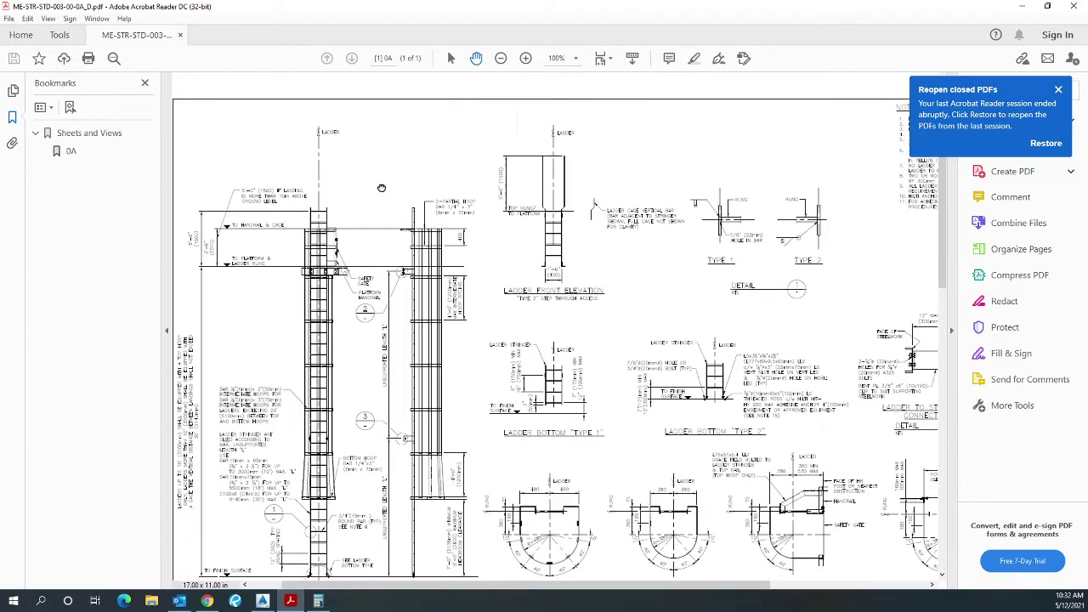
- Study the ladder front and side elevations for the platform level, cage height and hoop spacing requirements
{"action": "left_click", "coordinate": [526, 58]}
{"action": "left_click", "coordinate": [525, 57]}
{"action": "left_click_drag", "start_coordinate": [573, 347], "coordinate": [515, 329]}
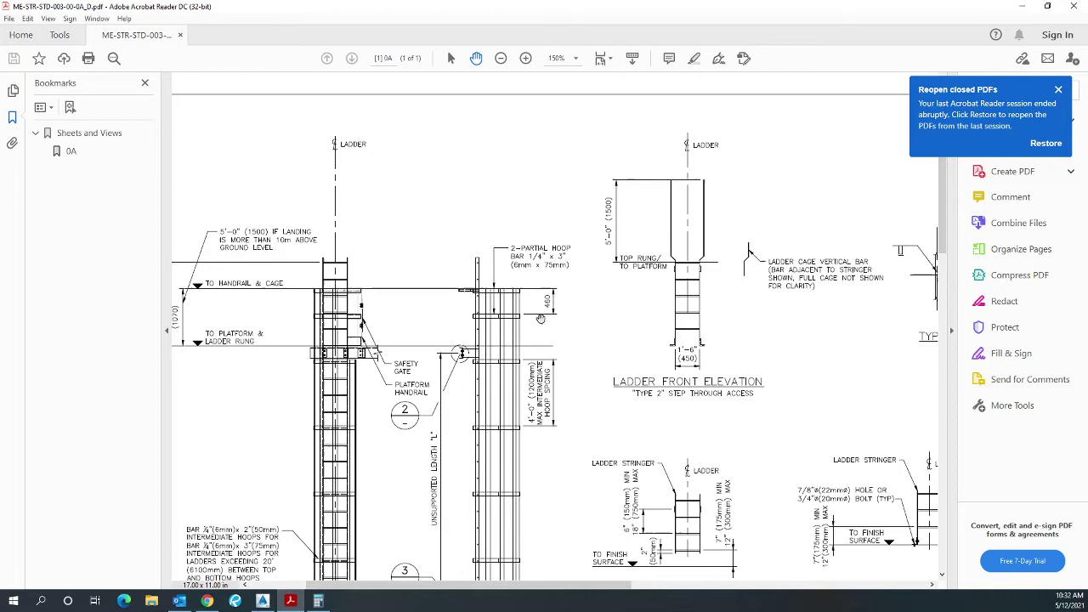
{"action": "left_click_drag", "start_coordinate": [509, 292], "coordinate": [539, 293]}
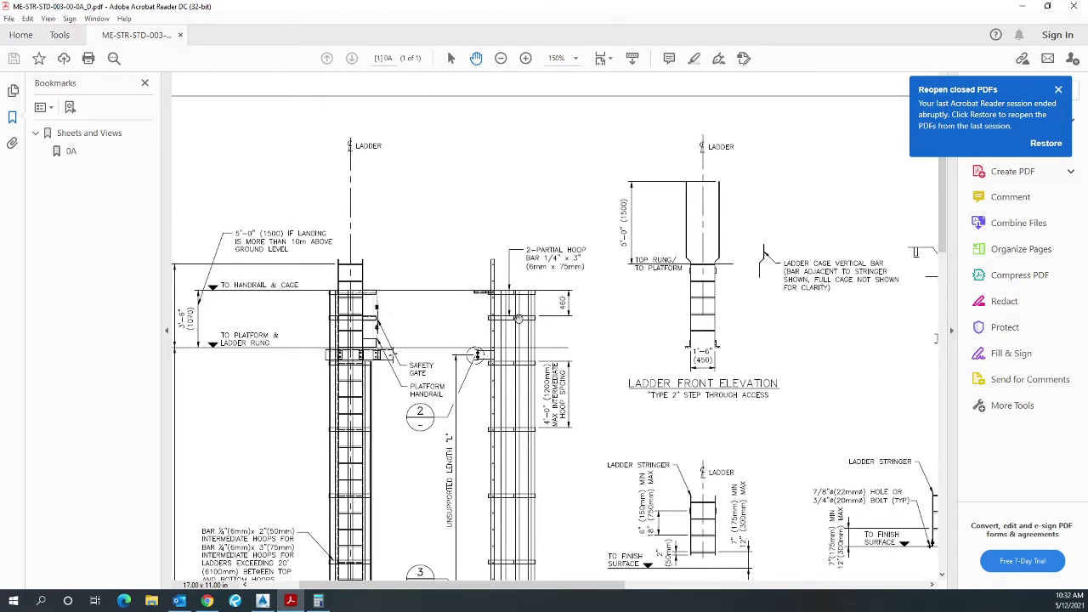
{"action": "left_click_drag", "start_coordinate": [620, 348], "coordinate": [496, 312]}
{"action": "left_click", "coordinate": [500, 58]}
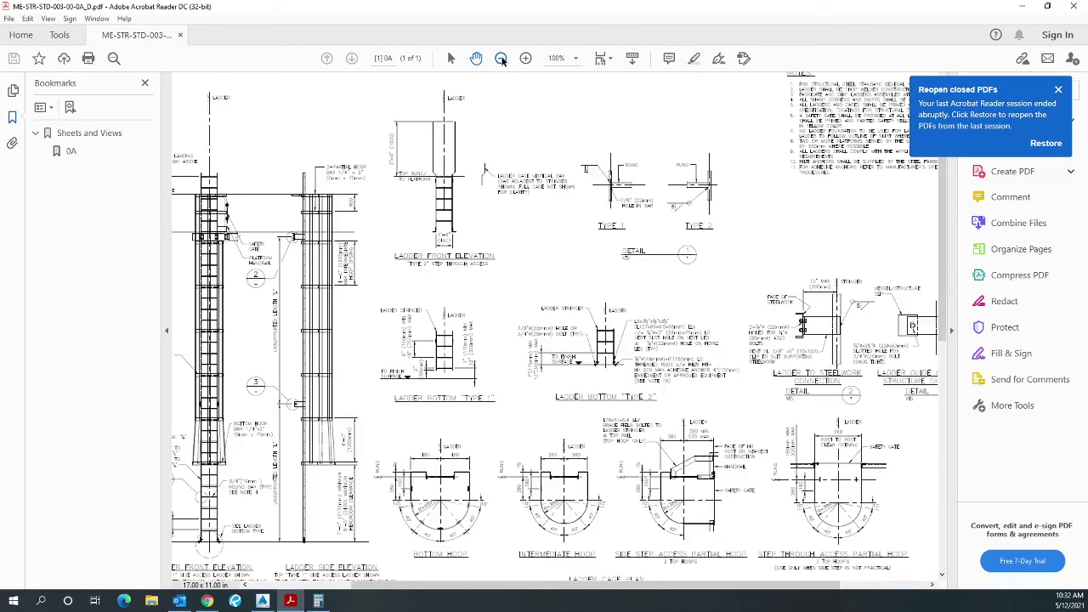
{"action": "scroll", "coordinate": [571, 384], "scroll_direction": "down", "scroll_amount": 3}
{"action": "left_click_drag", "start_coordinate": [540, 470], "coordinate": [559, 448]}
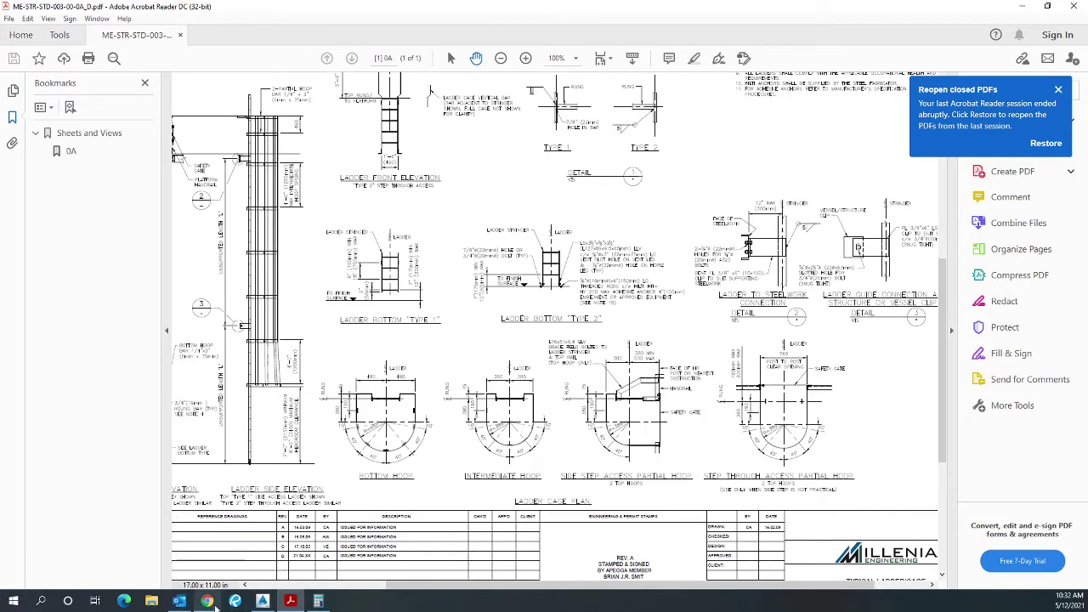
- Switch back to Advance Steel and inspect the extended channel and vertical line from above and in a 3D view
{"action": "left_click", "coordinate": [262, 601]}
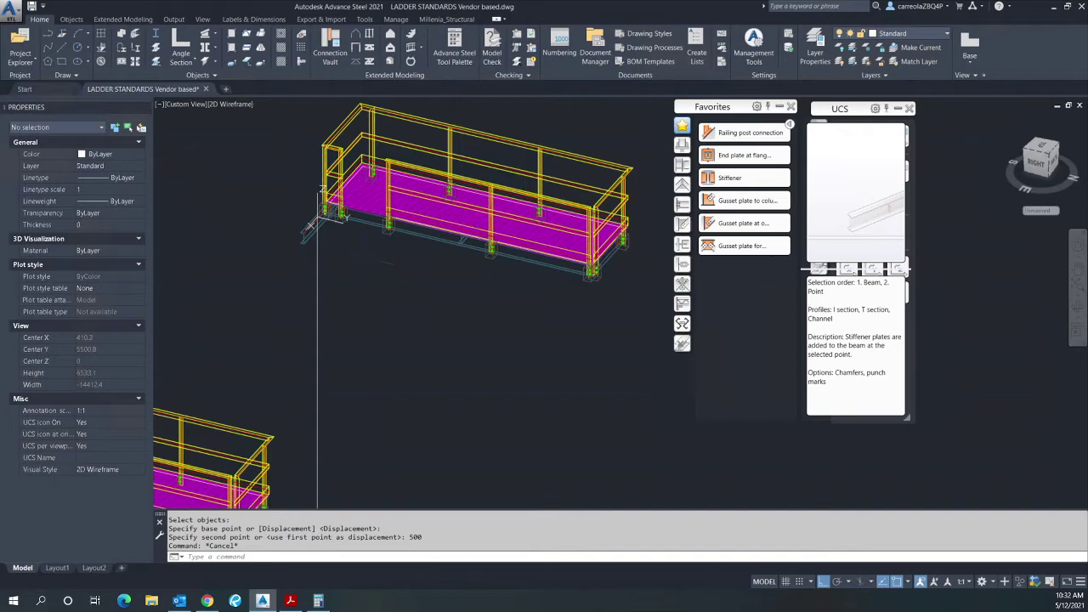
{"action": "scroll", "coordinate": [318, 223], "scroll_direction": "up", "scroll_amount": 6}
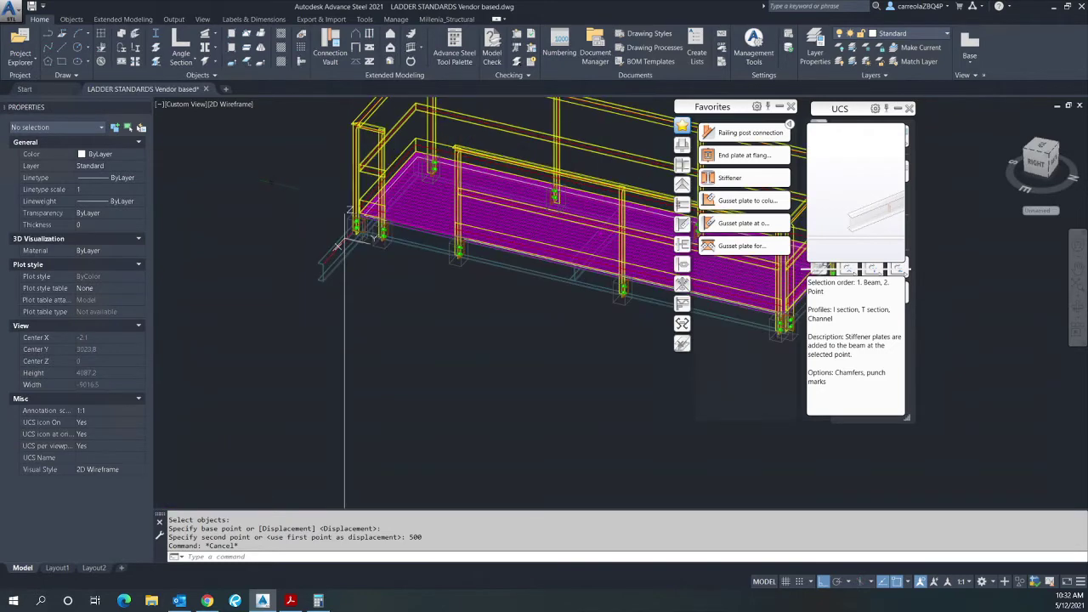
{"action": "scroll", "coordinate": [451, 308], "scroll_direction": "up", "scroll_amount": 2}
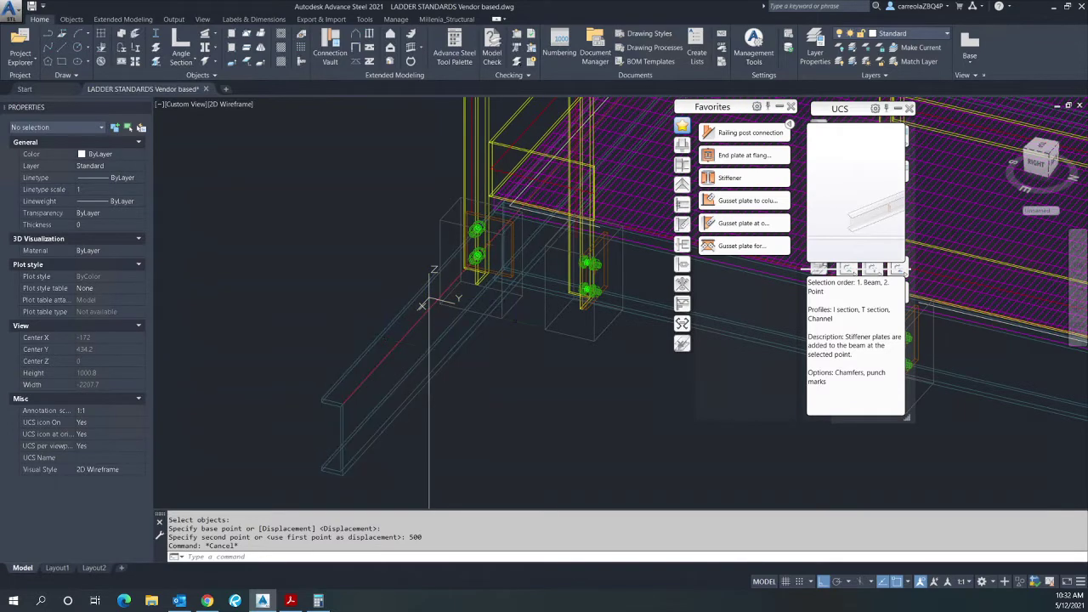
{"action": "left_click", "coordinate": [1043, 150]}
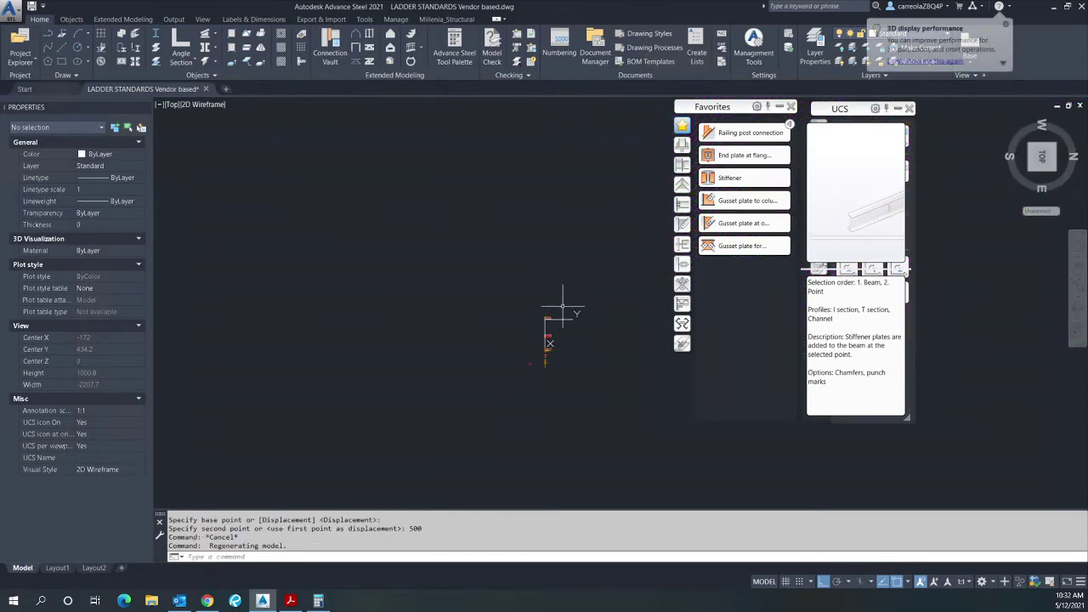
{"action": "scroll", "coordinate": [459, 348], "scroll_direction": "up", "scroll_amount": 8}
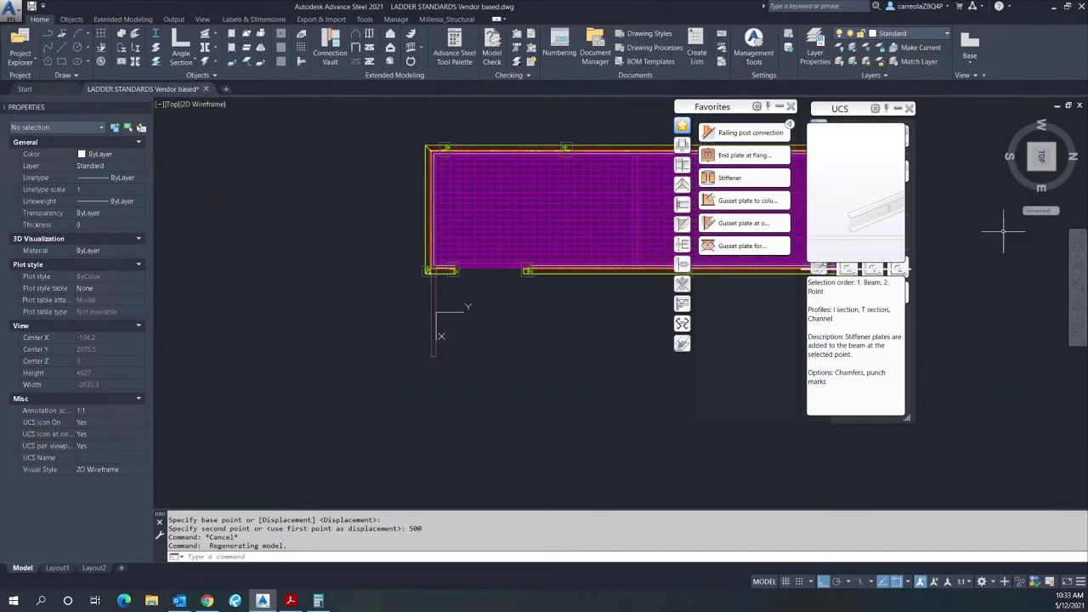
{"action": "left_click", "coordinate": [1078, 313]}
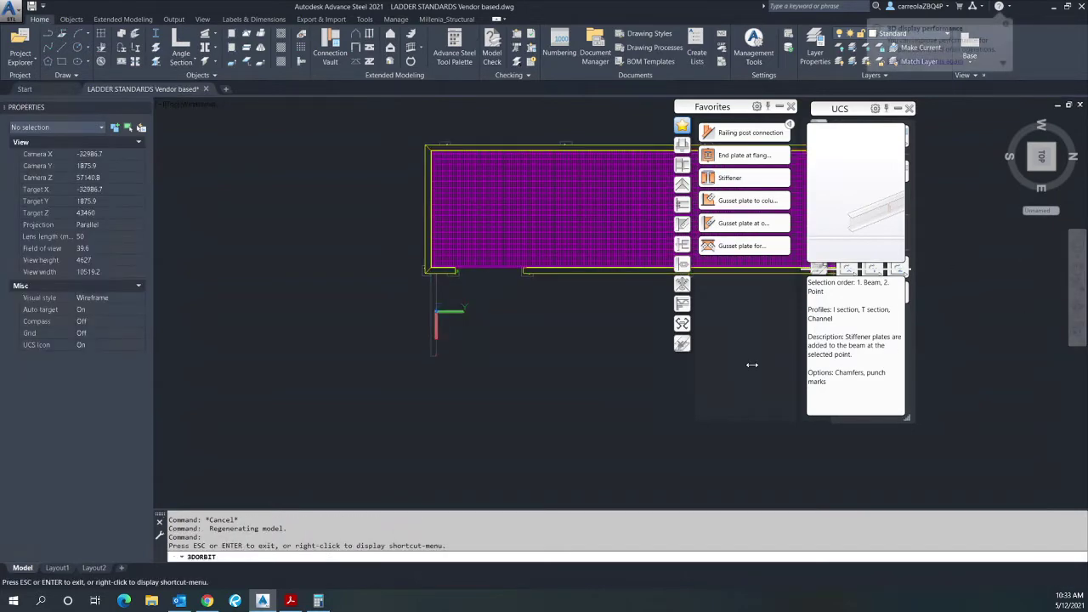
{"action": "left_click_drag", "start_coordinate": [546, 332], "coordinate": [388, 173]}
{"action": "right_click", "coordinate": [375, 208]}
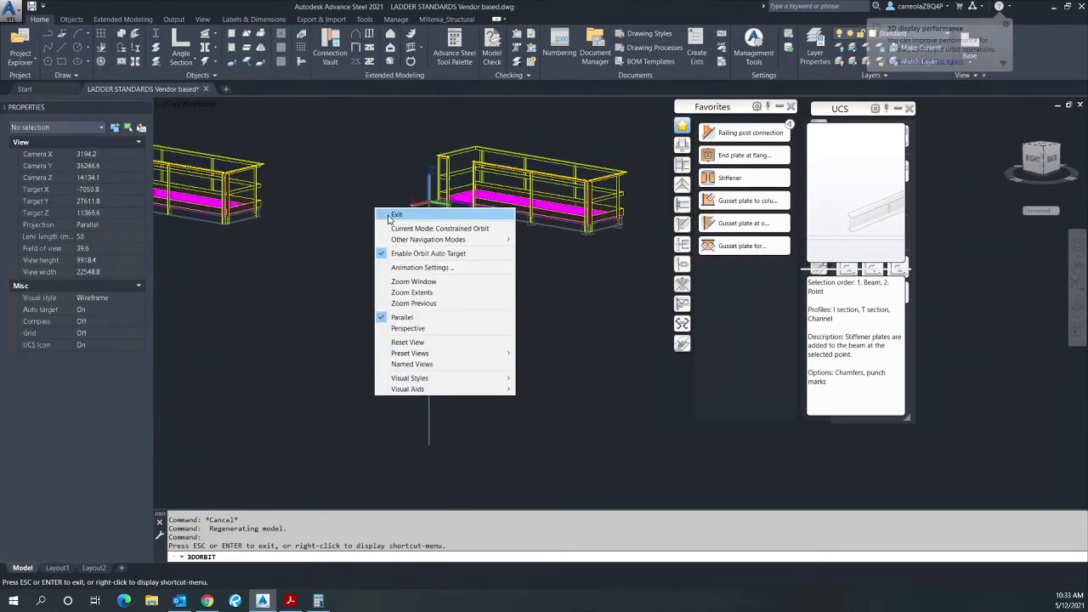
{"action": "left_click", "coordinate": [394, 215]}
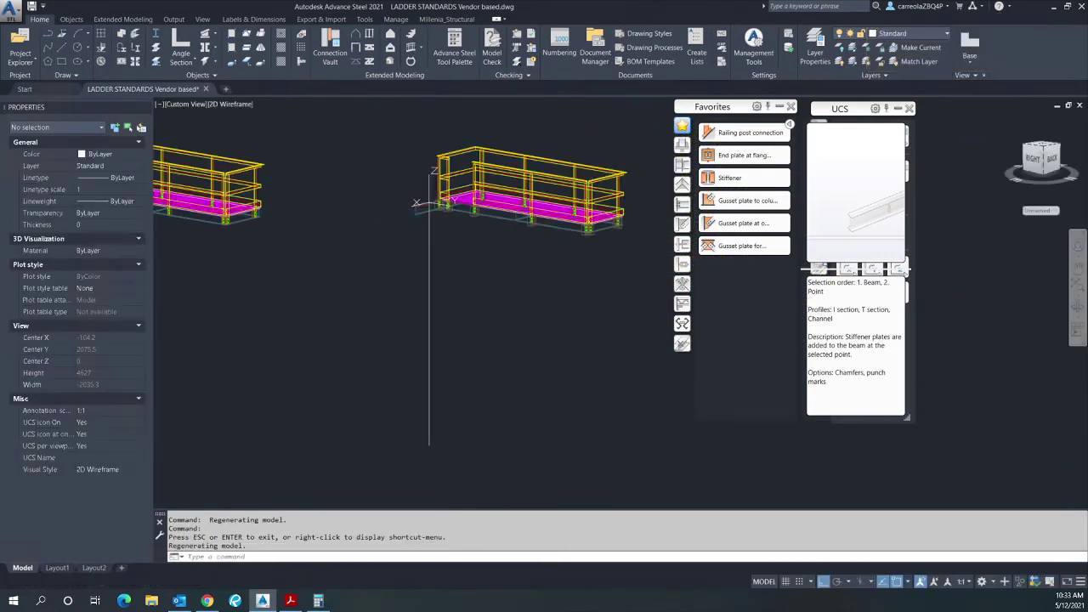
- Insert a cage ladder starting at the lower end of the vertical line, with its height defined by the line's upper end
{"action": "left_click", "coordinate": [409, 61]}
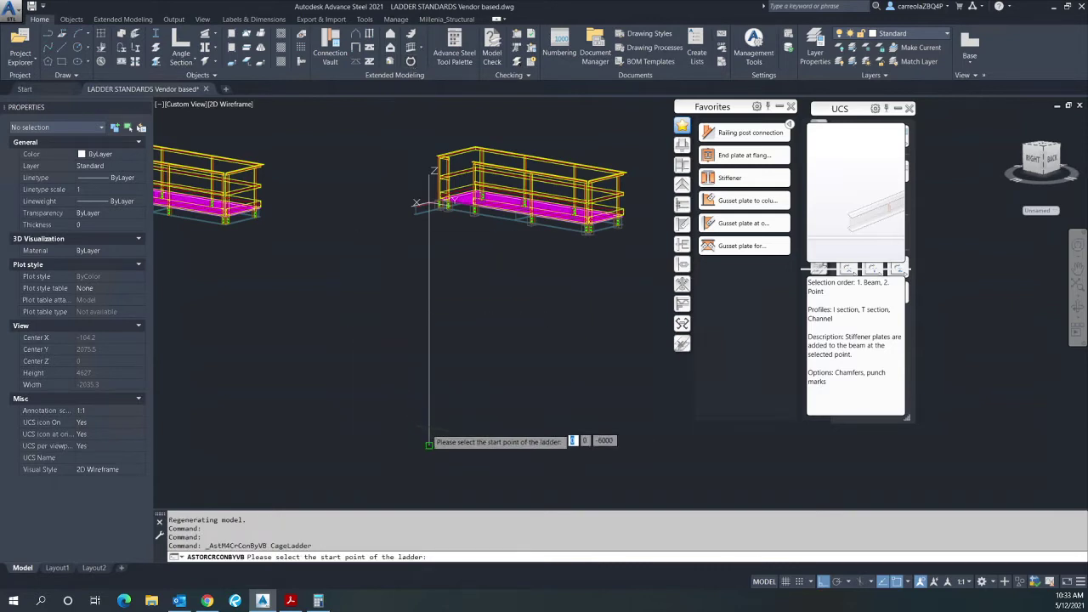
{"action": "left_click", "coordinate": [429, 442]}
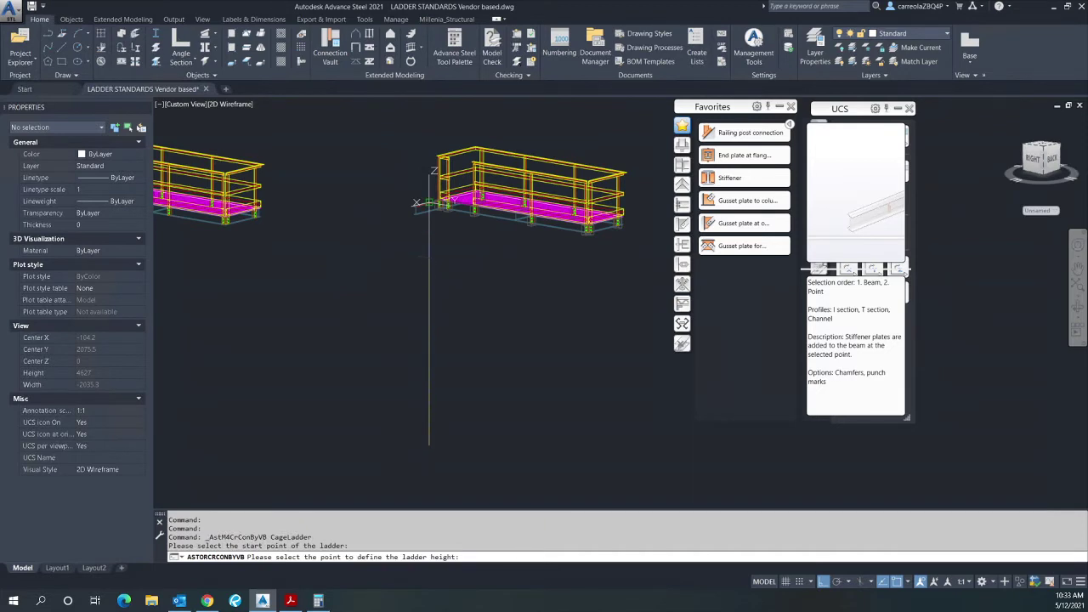
{"action": "left_click", "coordinate": [429, 167]}
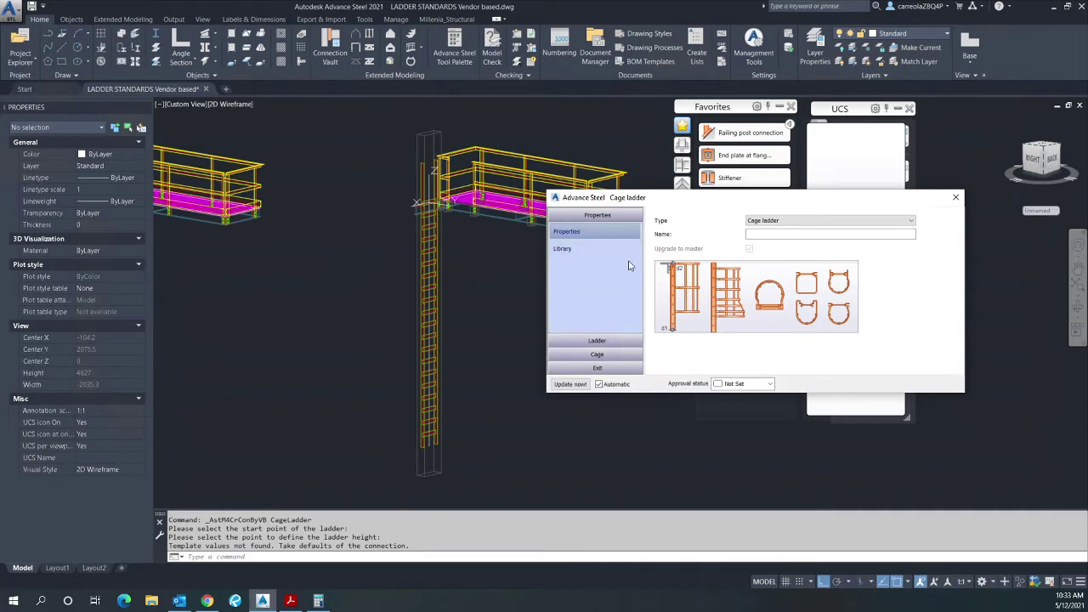
- Apply the saved library values "Side Entrance Caged Ladder" to the new cage ladder
{"action": "left_click_drag", "start_coordinate": [686, 203], "coordinate": [638, 262]}
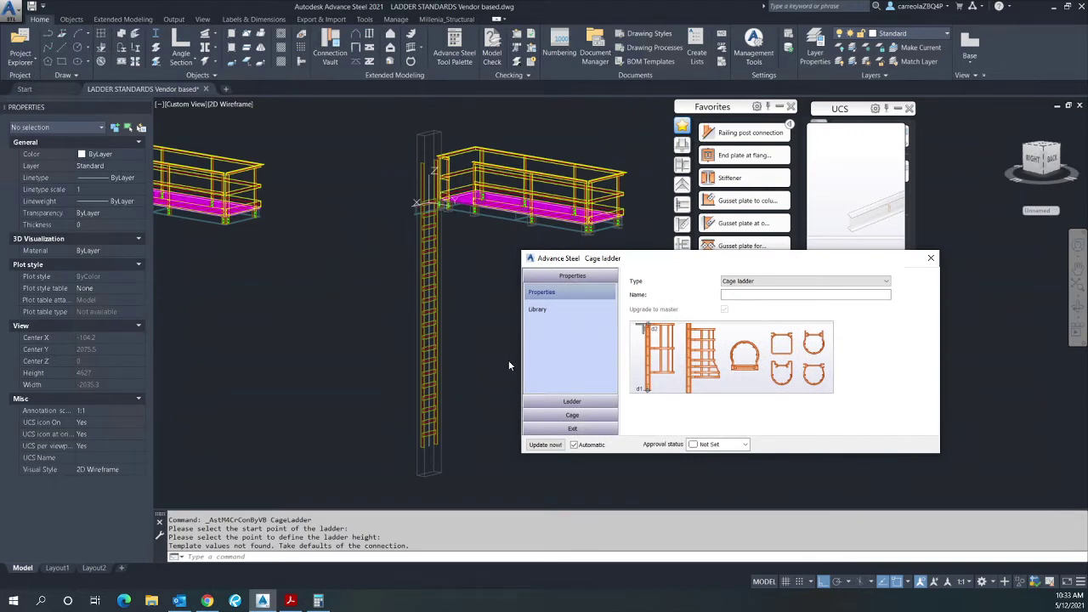
{"action": "left_click", "coordinate": [546, 311]}
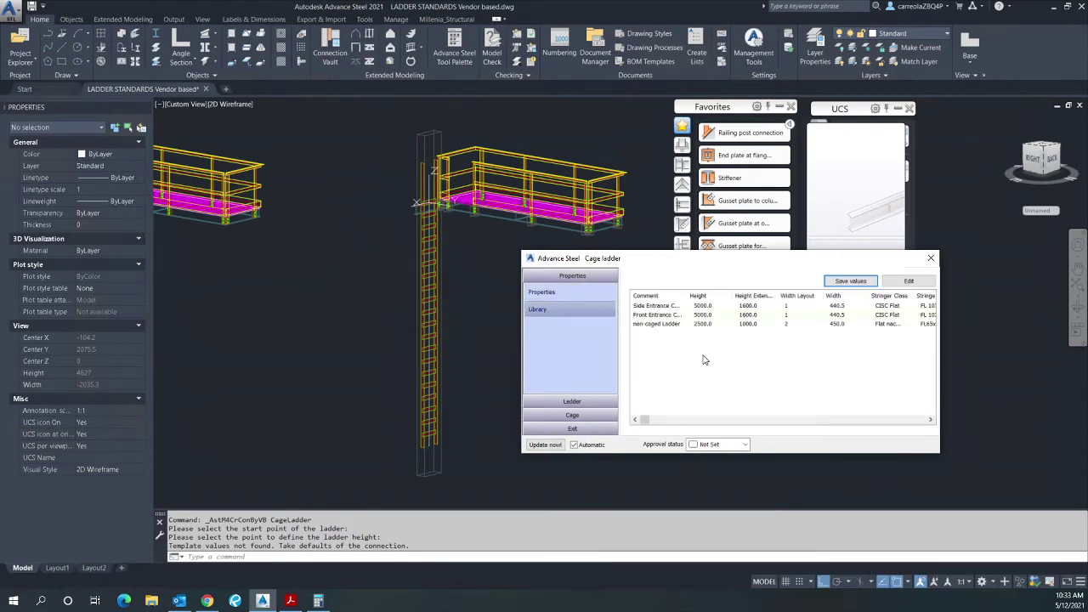
{"action": "left_click_drag", "start_coordinate": [699, 294], "coordinate": [725, 295]}
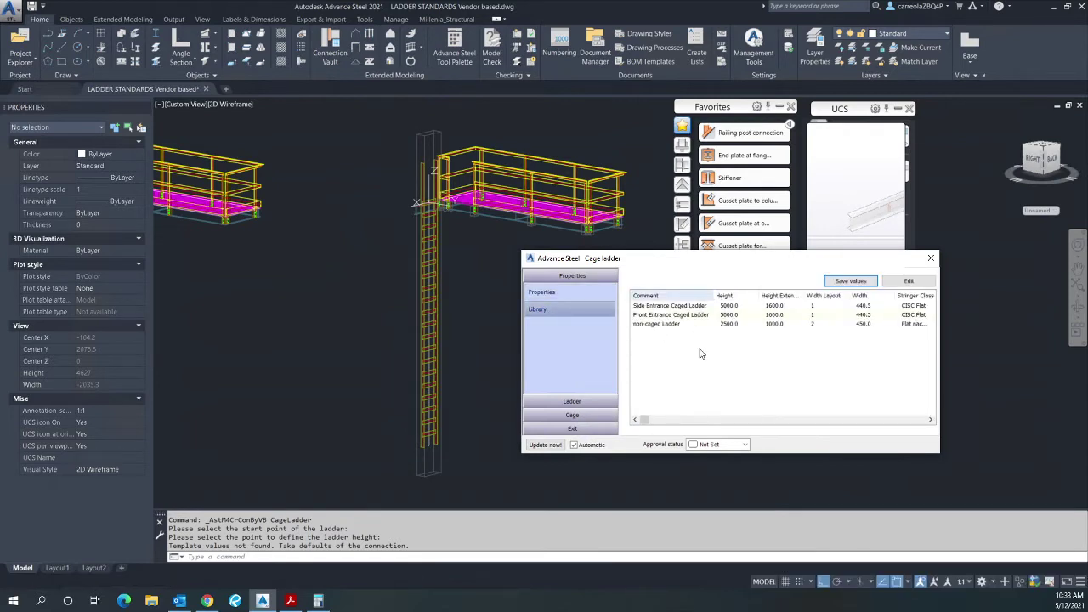
{"action": "left_click", "coordinate": [650, 306]}
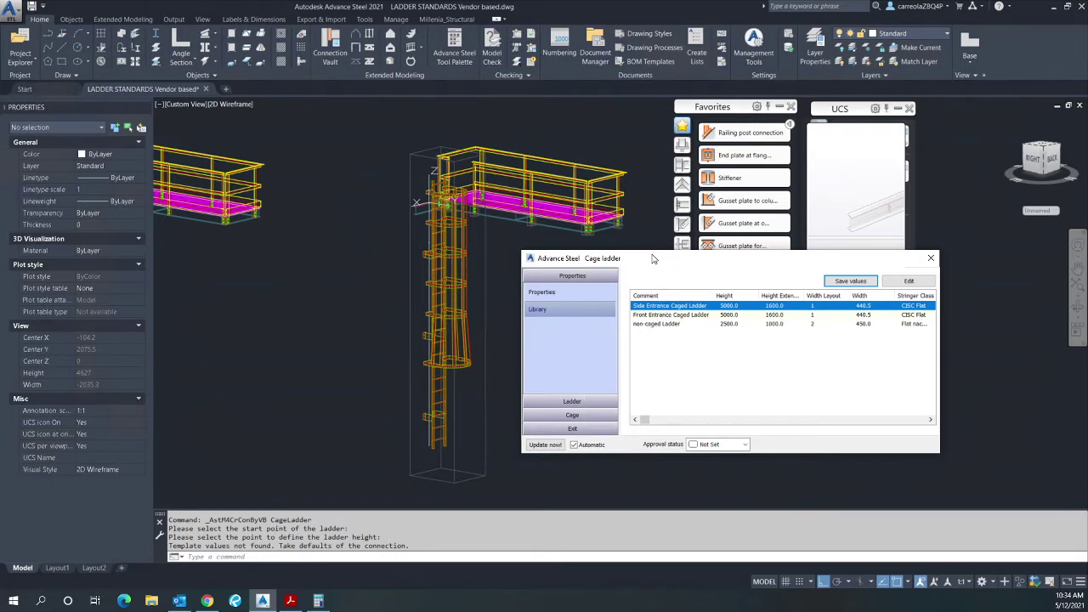
{"action": "left_click_drag", "start_coordinate": [652, 258], "coordinate": [700, 258]}
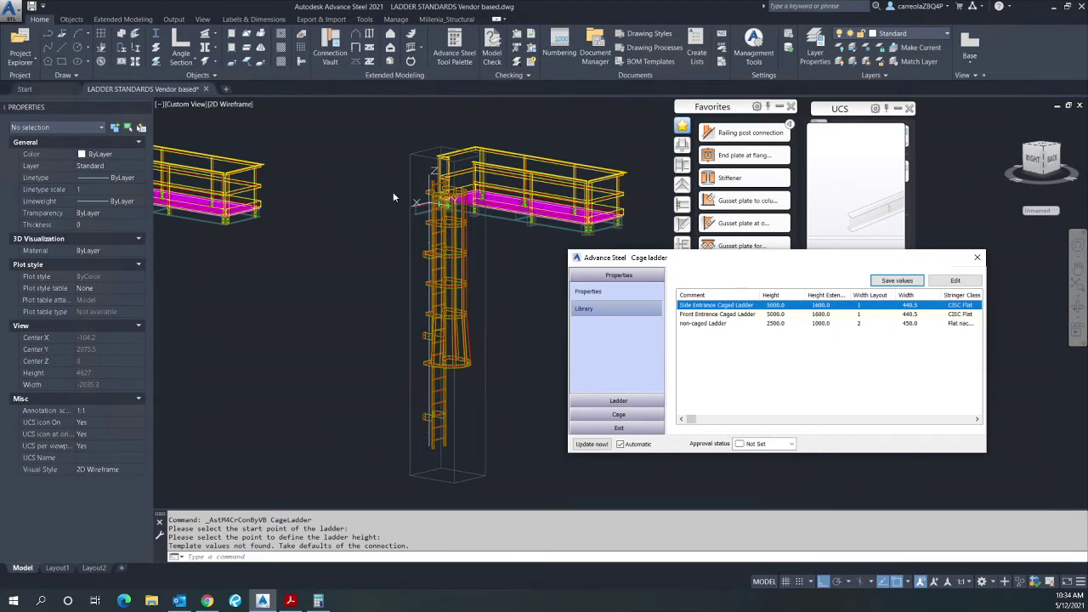
- Set the cage ladder's height to 6000 and close its properties
{"action": "left_click", "coordinate": [619, 403]}
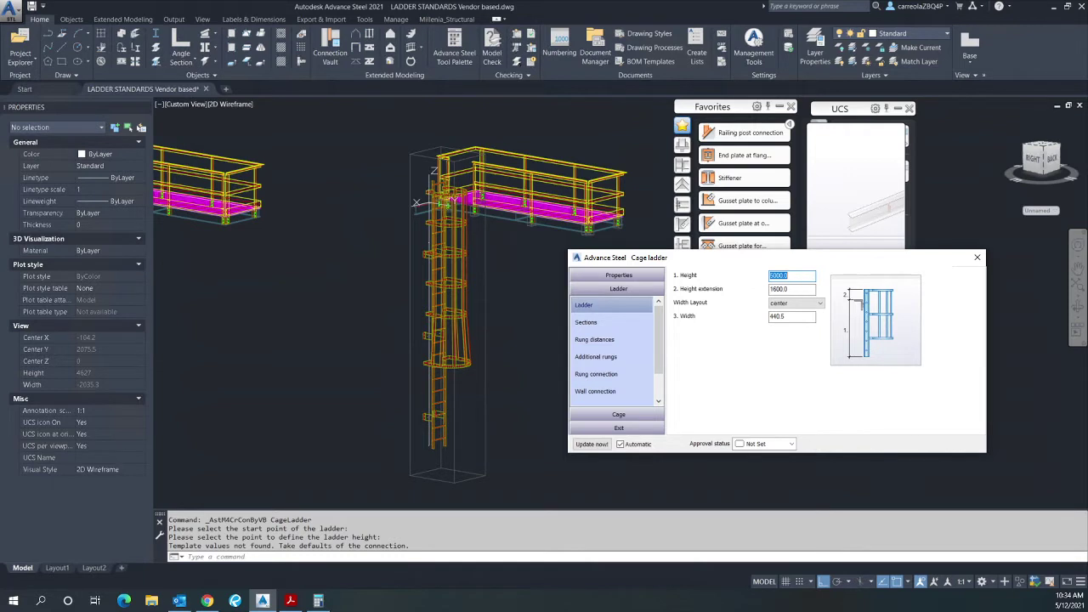
{"action": "type", "text": "6000"}
{"action": "key", "text": "Tab"}
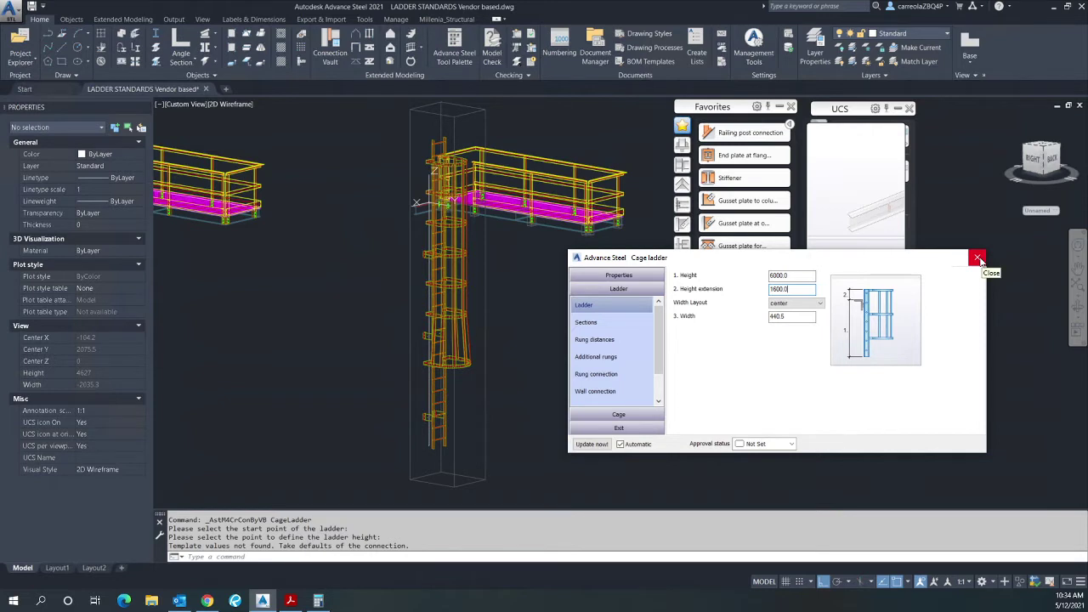
{"action": "left_click", "coordinate": [978, 258]}
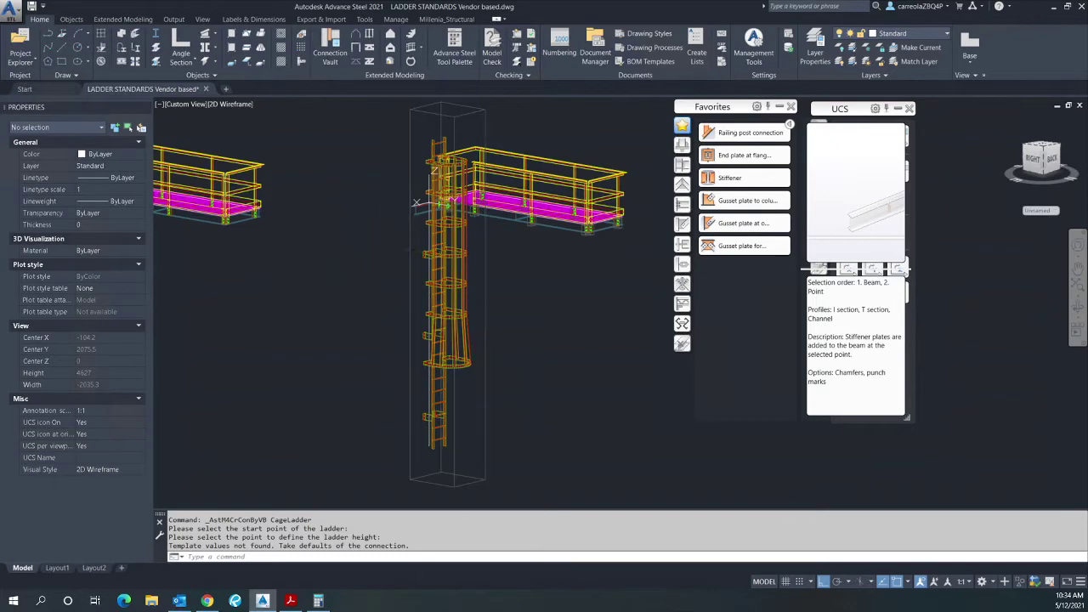
- Inspect the caged ladder's wall connections, hoops and lower end against the vertical line
{"action": "scroll", "coordinate": [425, 257], "scroll_direction": "up", "scroll_amount": 2}
{"action": "scroll", "coordinate": [425, 256], "scroll_direction": "up", "scroll_amount": 3}
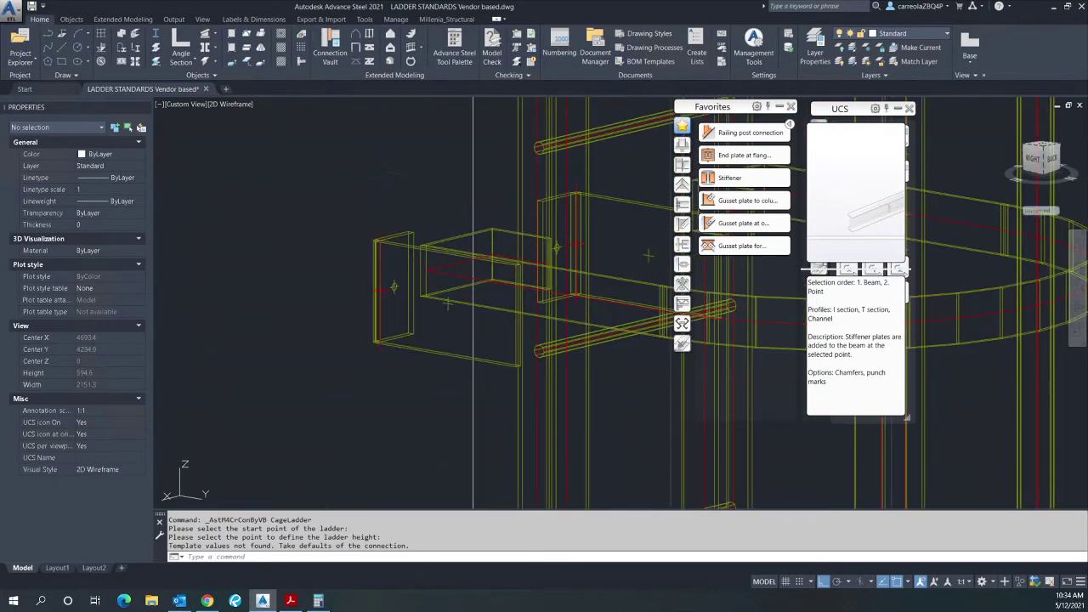
{"action": "scroll", "coordinate": [473, 257], "scroll_direction": "down", "scroll_amount": 8}
{"action": "scroll", "coordinate": [473, 257], "scroll_direction": "up", "scroll_amount": 6}
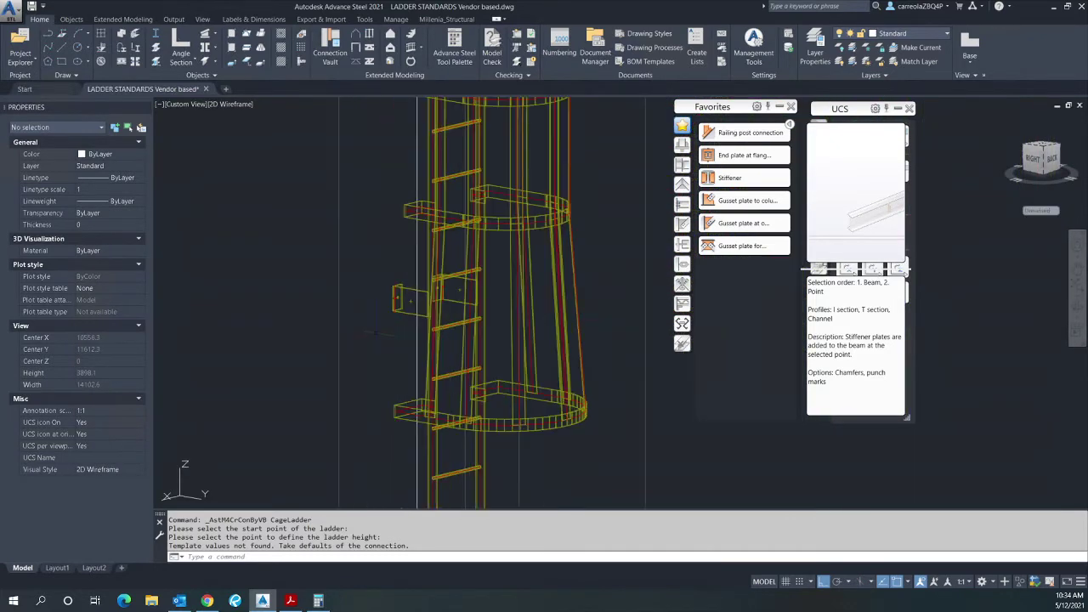
{"action": "scroll", "coordinate": [473, 257], "scroll_direction": "down", "scroll_amount": 5}
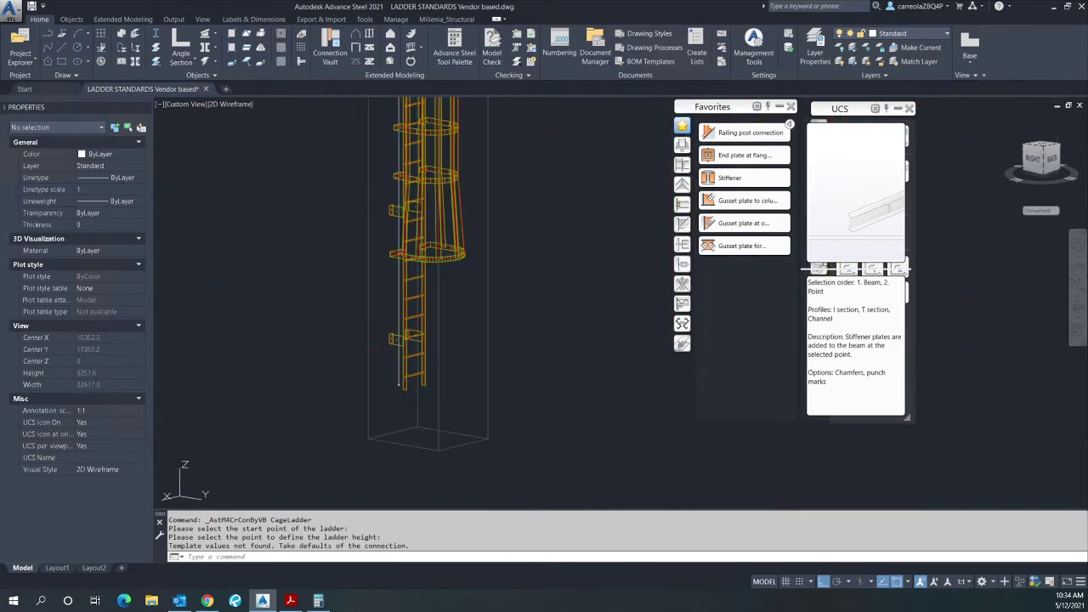
- Examine the caged ladder's wall connections along its height against the platform beam and the ladder's lower end
{"action": "scroll", "coordinate": [381, 346], "scroll_direction": "up", "scroll_amount": 2}
{"action": "scroll", "coordinate": [382, 340], "scroll_direction": "down", "scroll_amount": 6}
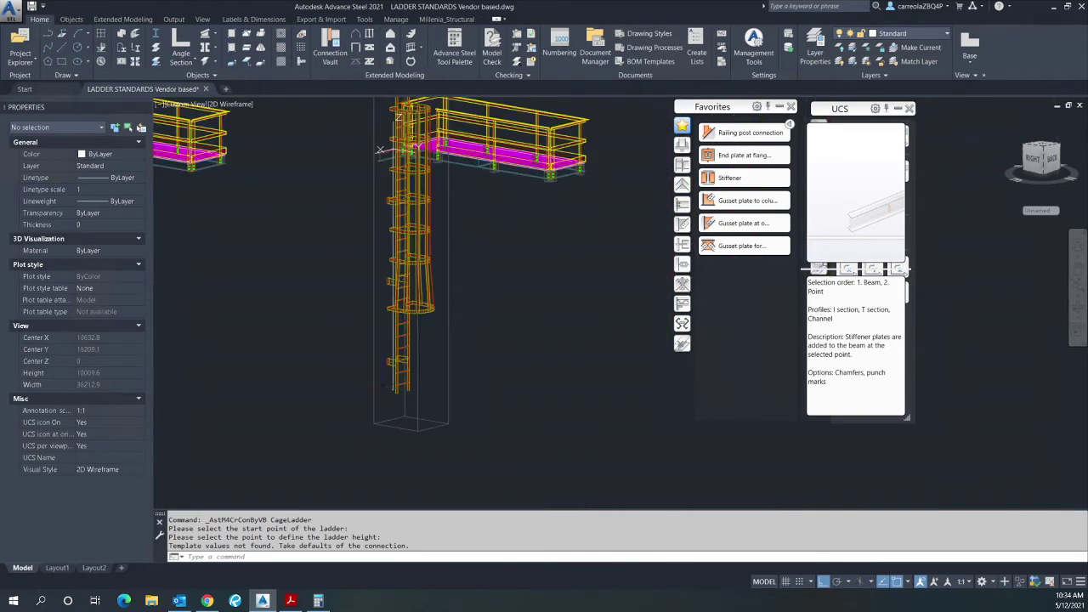
{"action": "scroll", "coordinate": [390, 219], "scroll_direction": "up", "scroll_amount": 5}
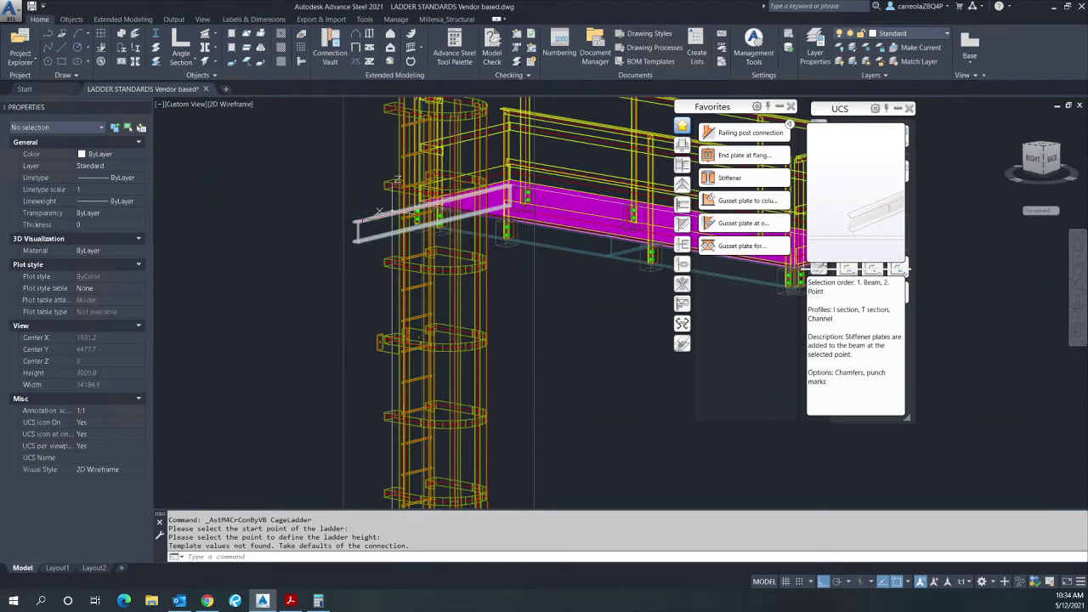
{"action": "scroll", "coordinate": [408, 217], "scroll_direction": "down", "scroll_amount": 7}
{"action": "scroll", "coordinate": [368, 348], "scroll_direction": "up", "scroll_amount": 2}
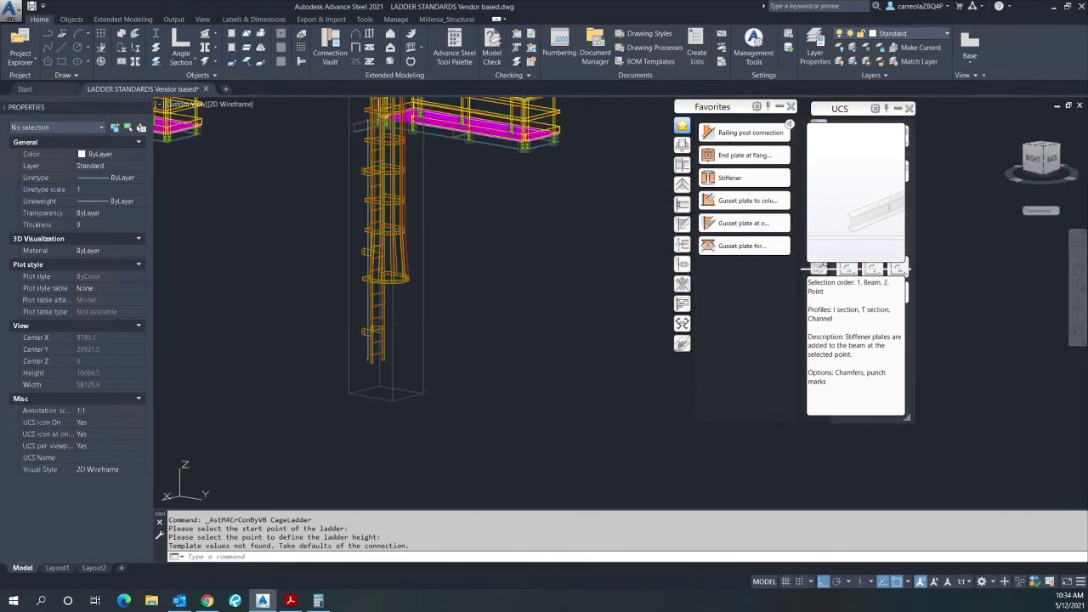
{"action": "scroll", "coordinate": [368, 349], "scroll_direction": "down", "scroll_amount": 5}
{"action": "scroll", "coordinate": [394, 323], "scroll_direction": "up", "scroll_amount": 4}
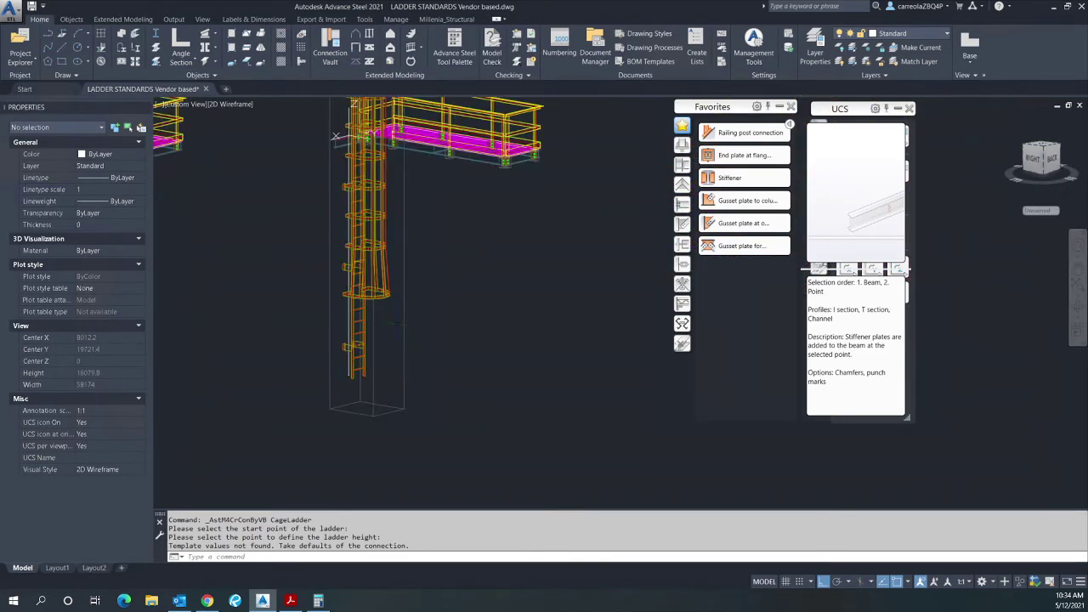
{"action": "scroll", "coordinate": [399, 332], "scroll_direction": "down", "scroll_amount": 3}
- Set the start distance of the cage ladder's wall connections to 500 from the bottom
{"action": "left_click", "coordinate": [403, 321]}
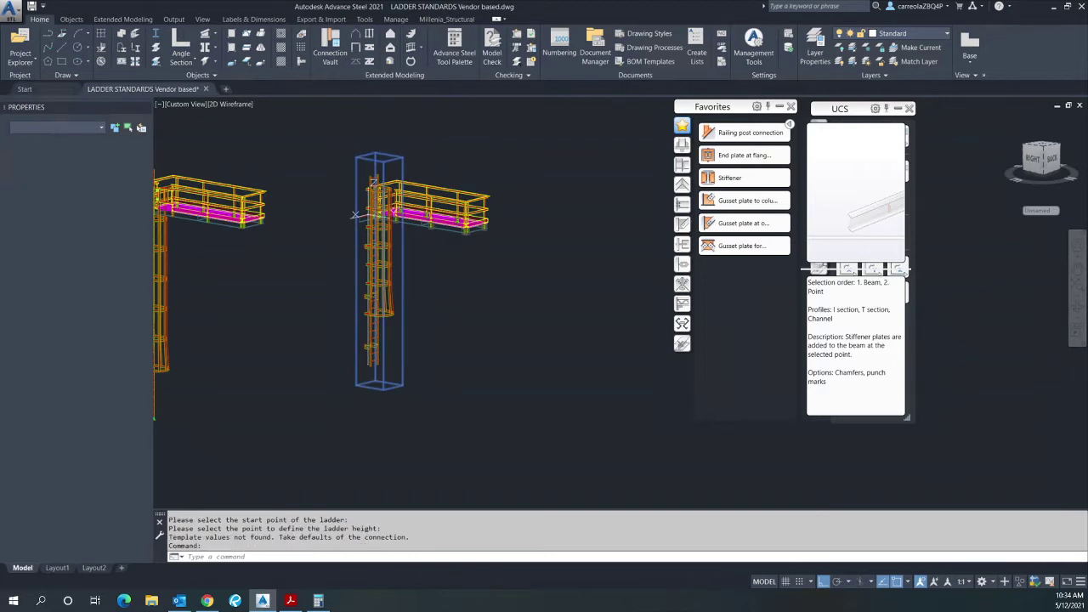
{"action": "double_click", "coordinate": [403, 342]}
{"action": "left_click", "coordinate": [620, 400]}
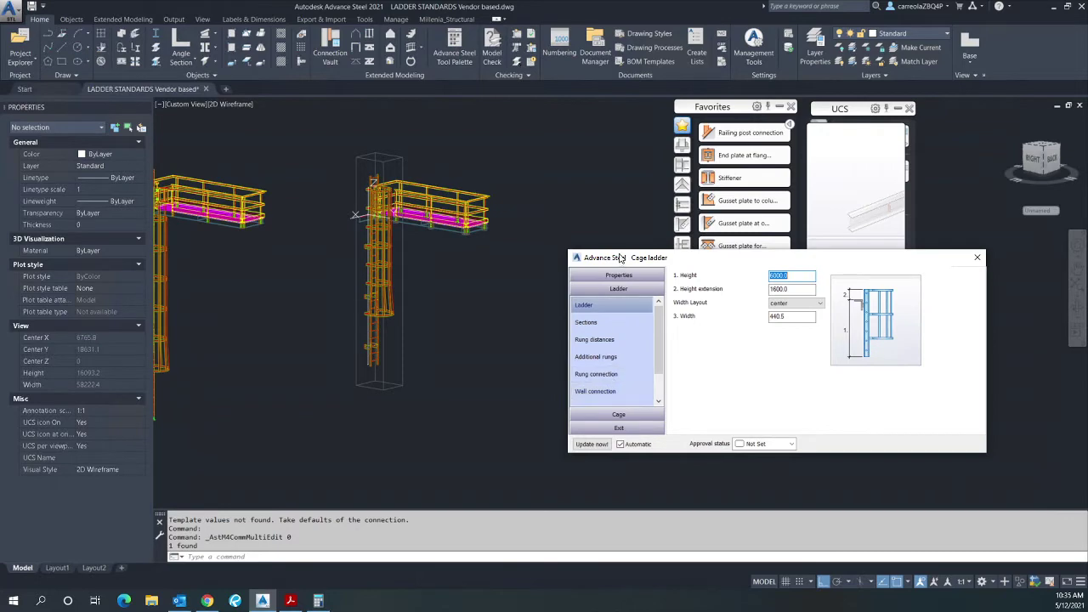
{"action": "left_click_drag", "start_coordinate": [619, 257], "coordinate": [465, 180]}
{"action": "left_click", "coordinate": [446, 313]}
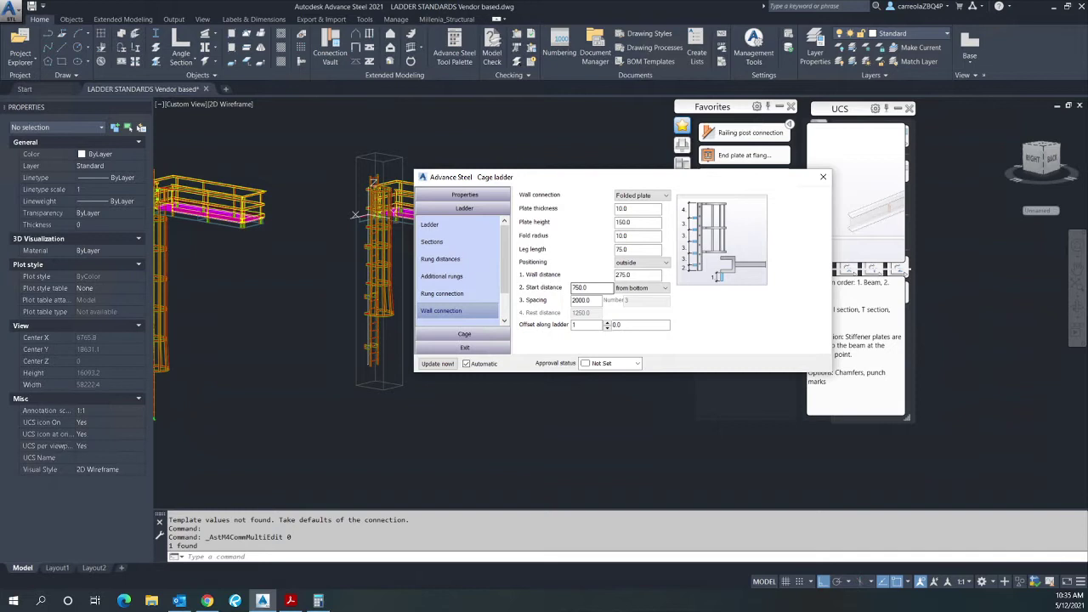
{"action": "left_click", "coordinate": [587, 288]}
{"action": "double_click", "coordinate": [582, 289]}
{"action": "type", "text": "500"}
{"action": "key", "text": "Tab"}
- Measure the distance from the midpoint of the lowest wall connection plate to the midpoint of the platform beam's end
{"action": "left_click", "coordinate": [358, 337]}
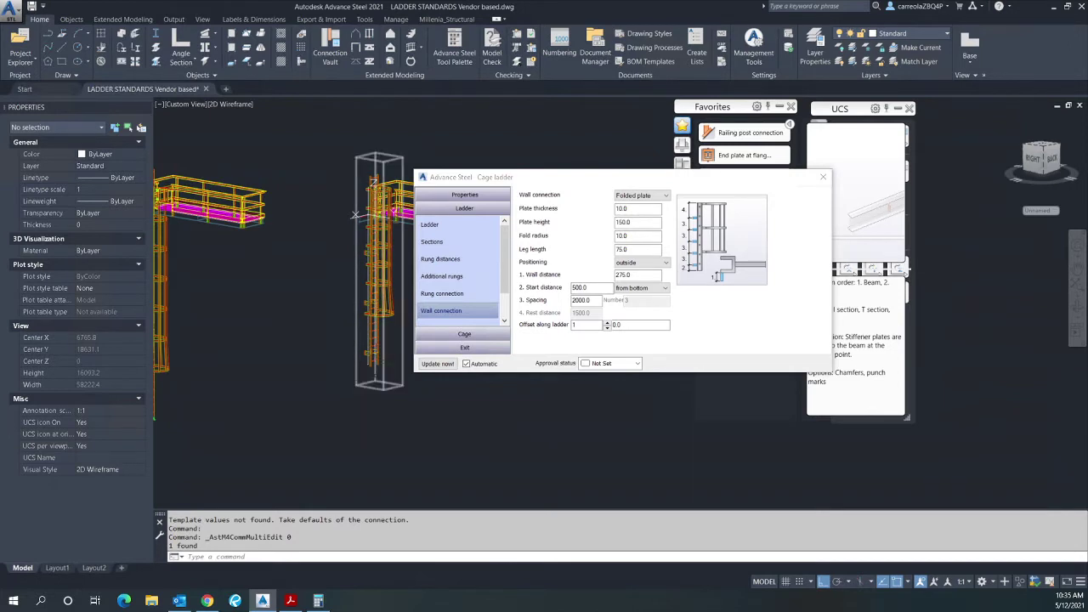
{"action": "middle_click_drag", "start_coordinate": [358, 337], "coordinate": [337, 305], "text": "shift"}
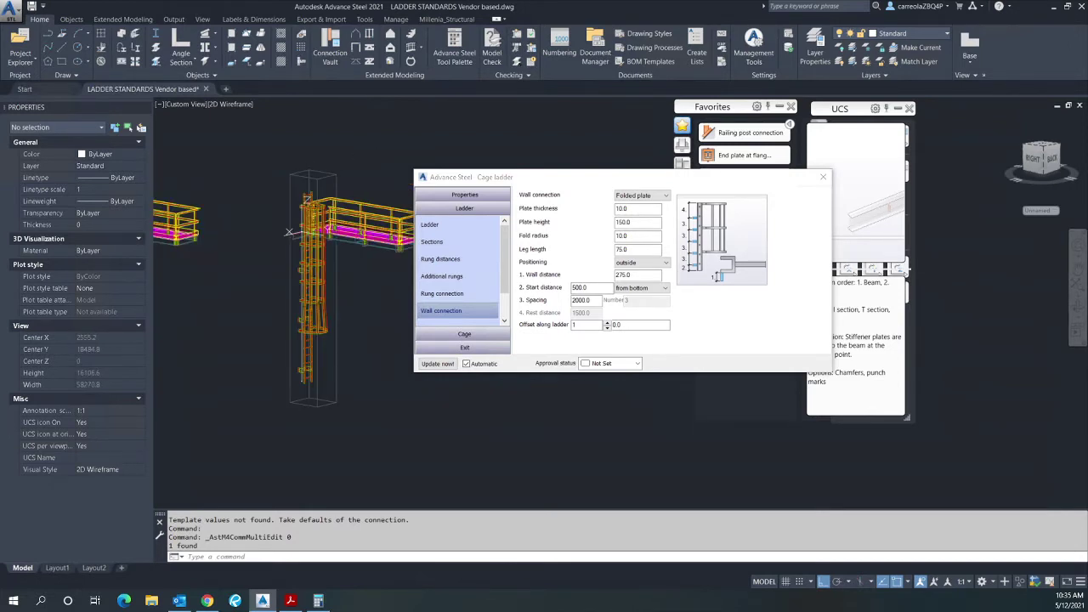
{"action": "scroll", "coordinate": [338, 304], "scroll_direction": "up", "scroll_amount": 2}
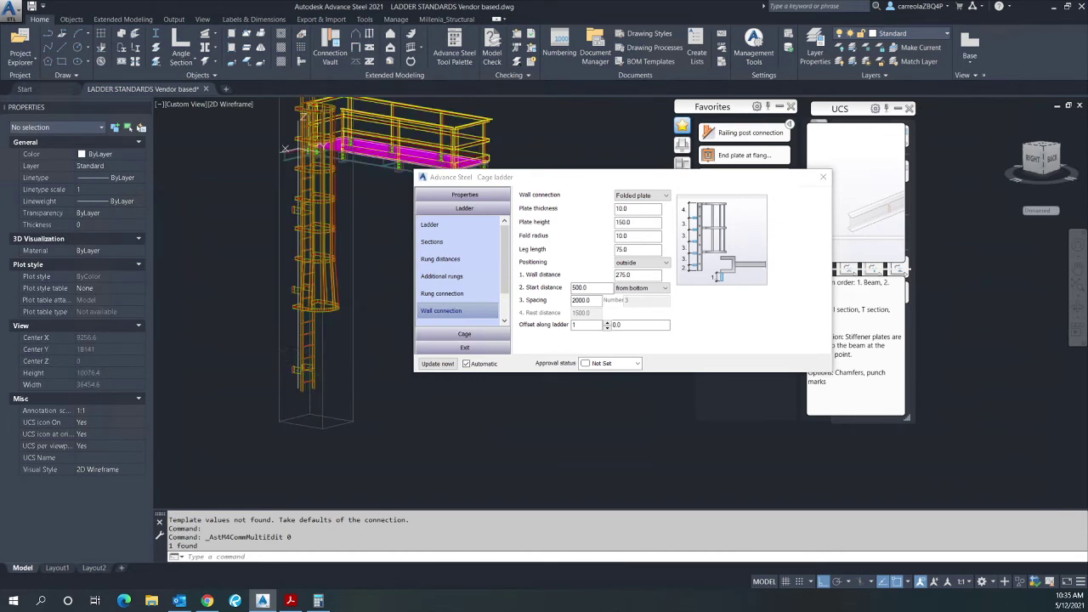
{"action": "scroll", "coordinate": [297, 374], "scroll_direction": "up", "scroll_amount": 2}
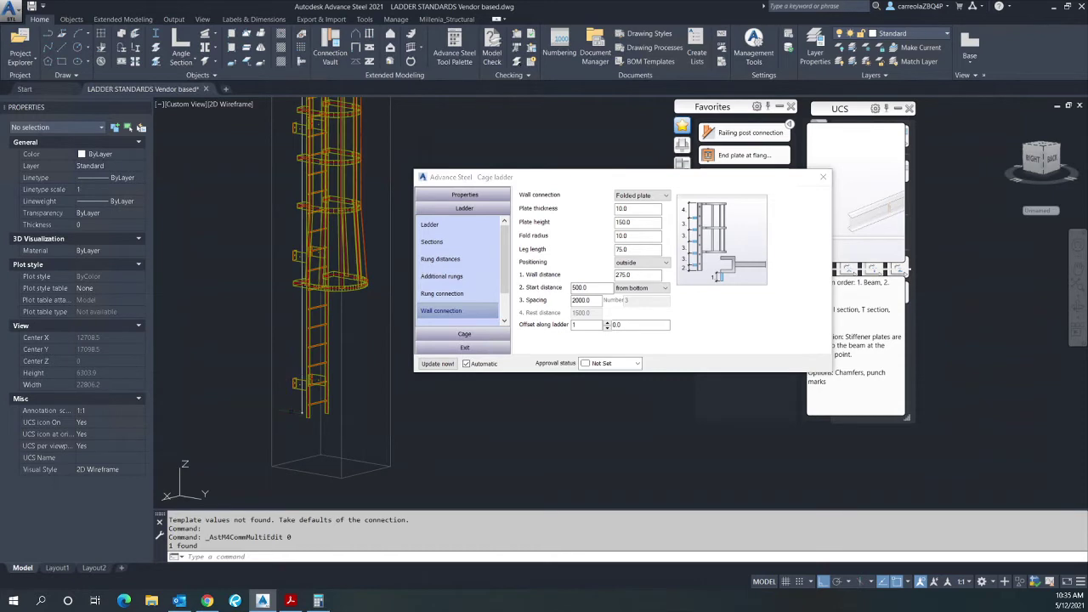
{"action": "type", "text": "DI"}
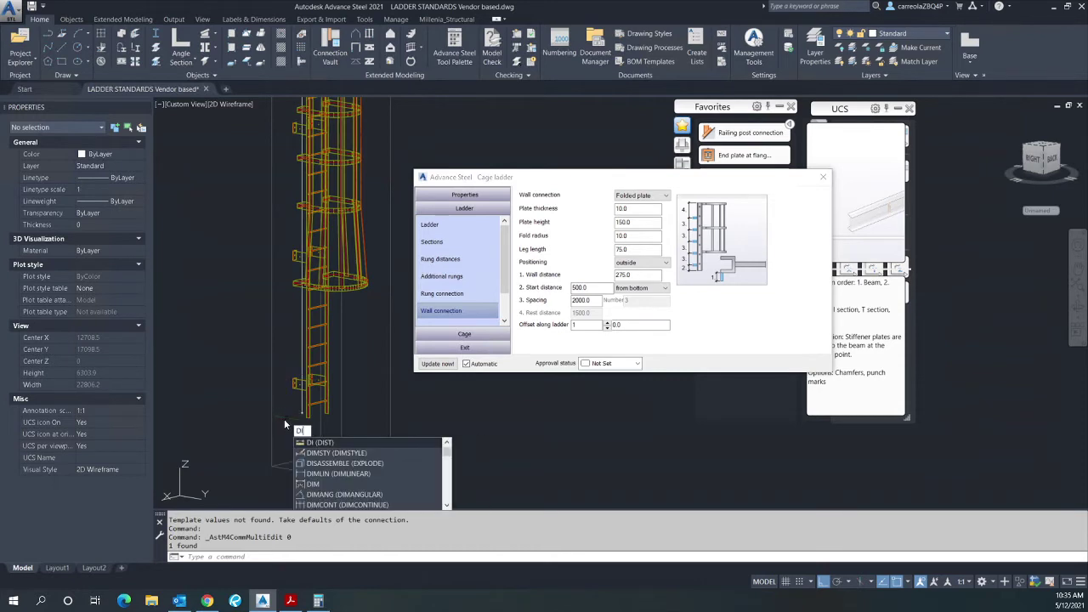
{"action": "key", "text": "Return"}
{"action": "right_click", "coordinate": [288, 416], "text": "shift"}
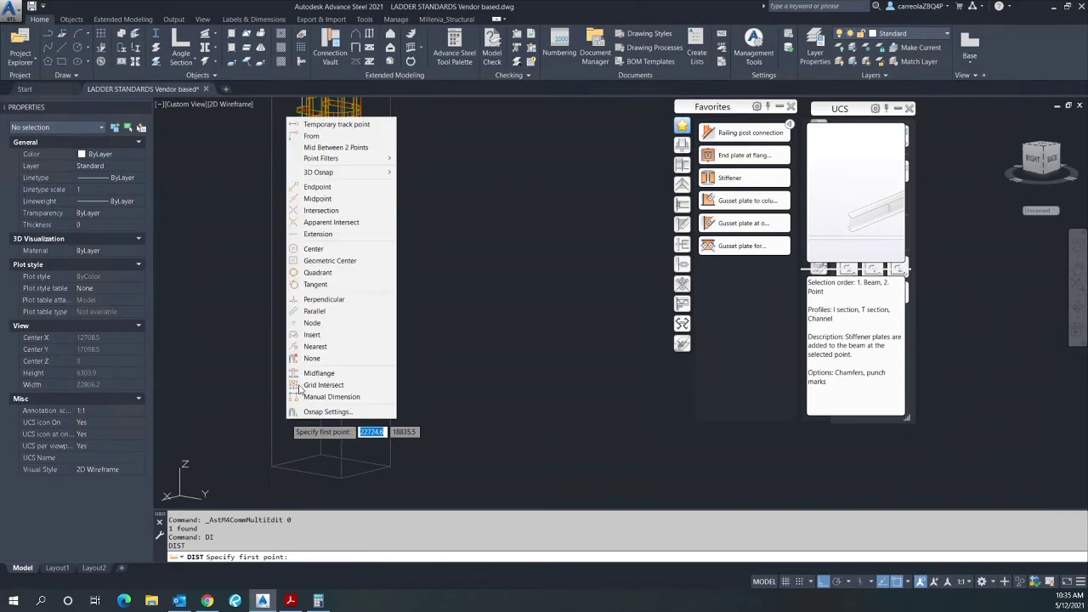
{"action": "left_click", "coordinate": [331, 199]}
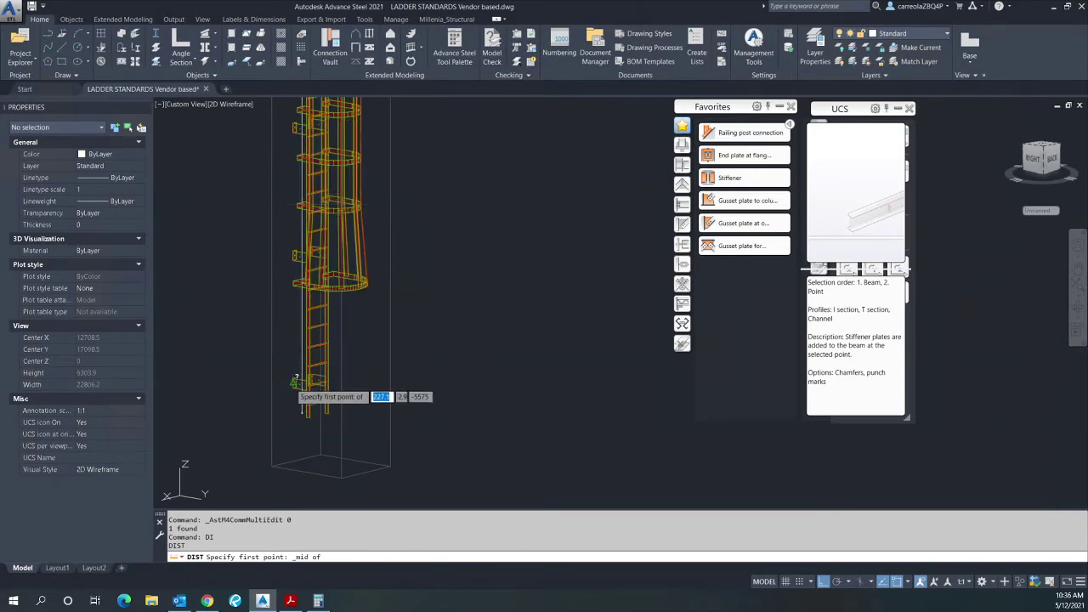
{"action": "left_click", "coordinate": [295, 380]}
{"action": "scroll", "coordinate": [302, 386], "scroll_direction": "down", "scroll_amount": 2}
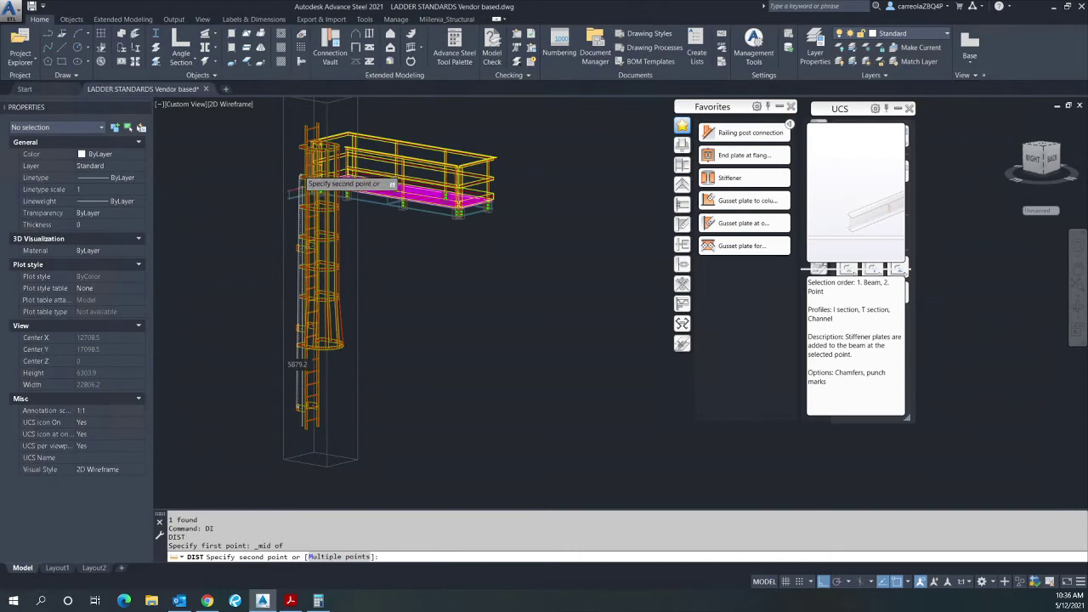
{"action": "scroll", "coordinate": [289, 187], "scroll_direction": "up", "scroll_amount": 5}
{"action": "right_click", "coordinate": [296, 177], "text": "shift"}
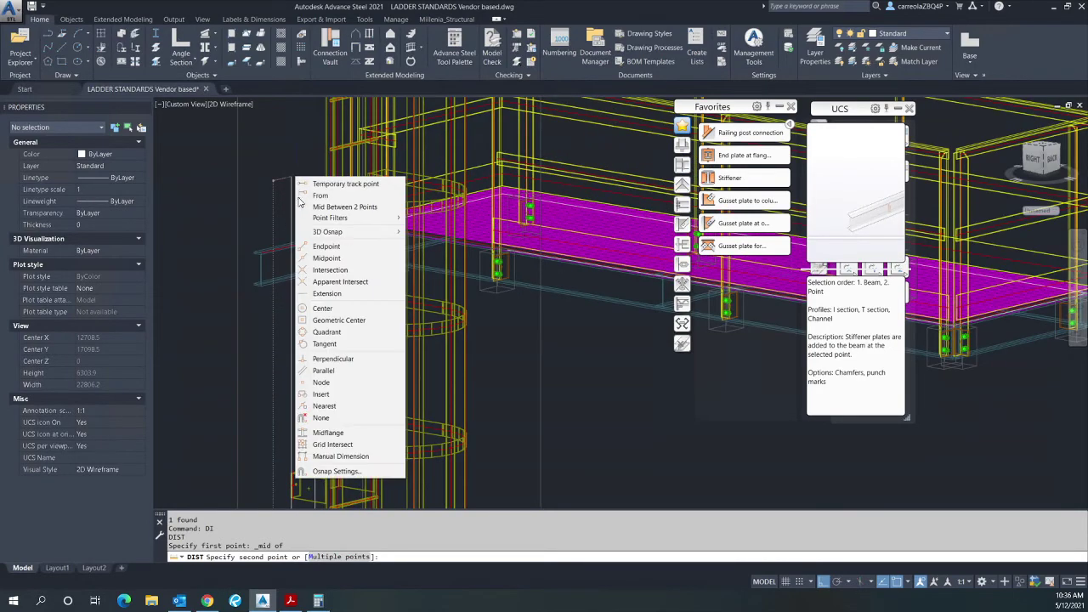
{"action": "left_click", "coordinate": [316, 257]}
{"action": "left_click", "coordinate": [262, 268]}
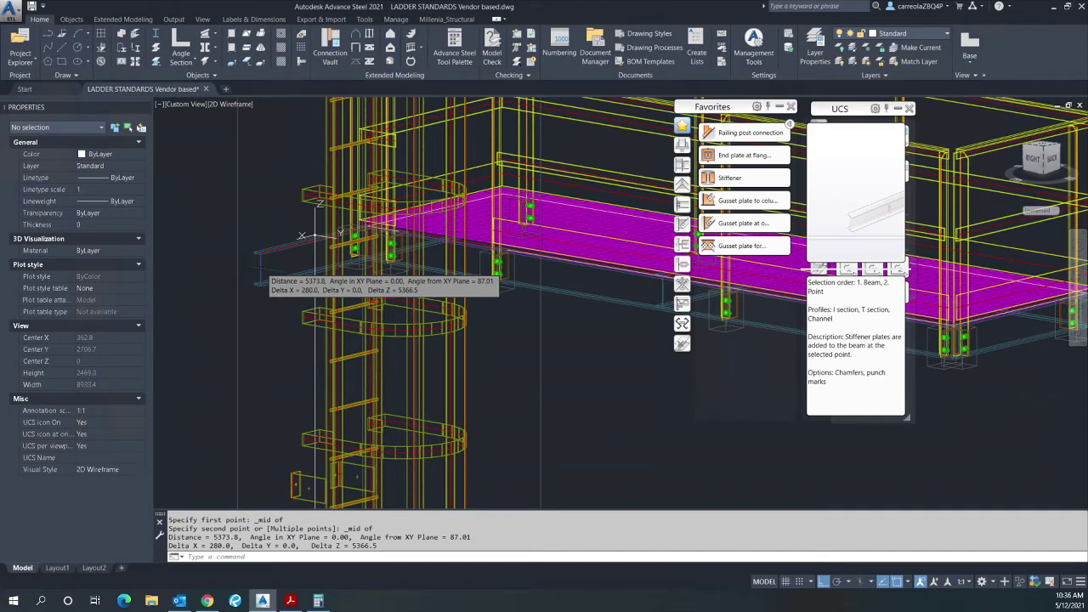
- Set the cage ladder's wall connection spacing to 5366.5 and check the upper connection at the platform beam
{"action": "scroll", "coordinate": [293, 170], "scroll_direction": "down", "scroll_amount": 6}
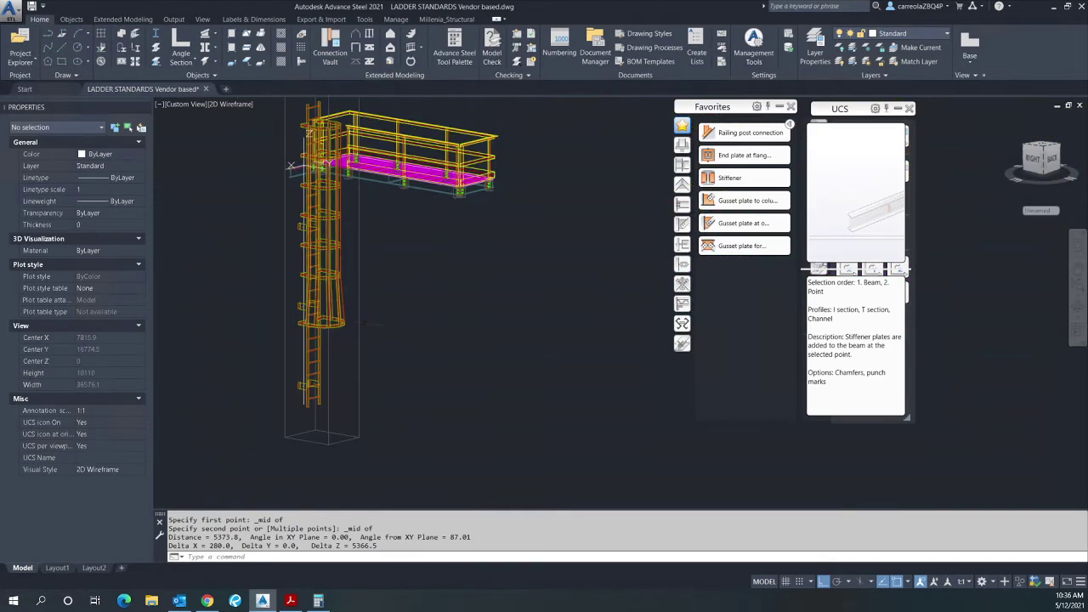
{"action": "left_click", "coordinate": [291, 165]}
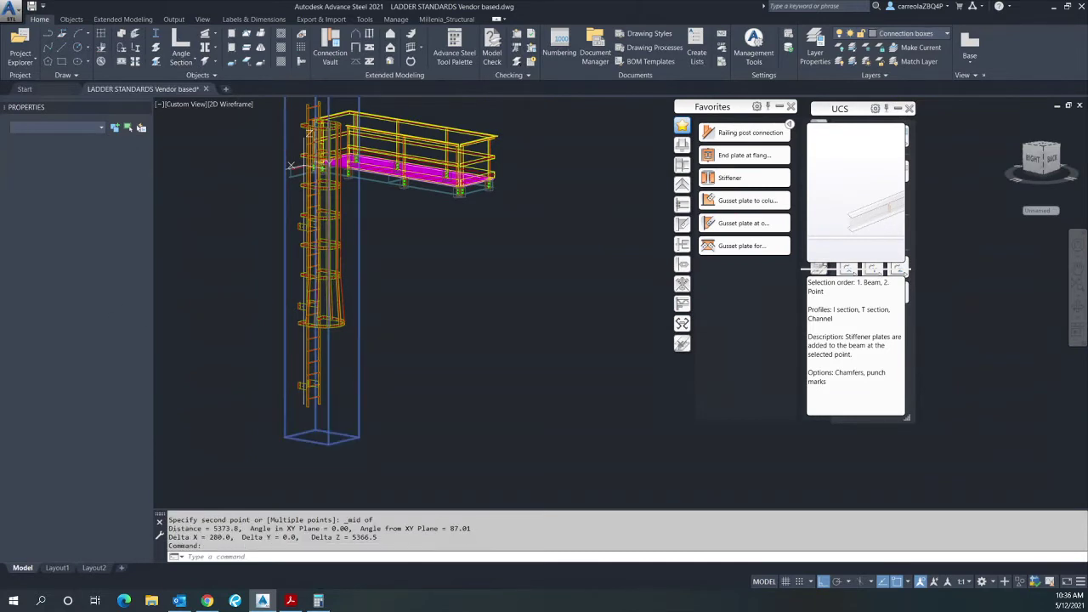
{"action": "double_click", "coordinate": [291, 165]}
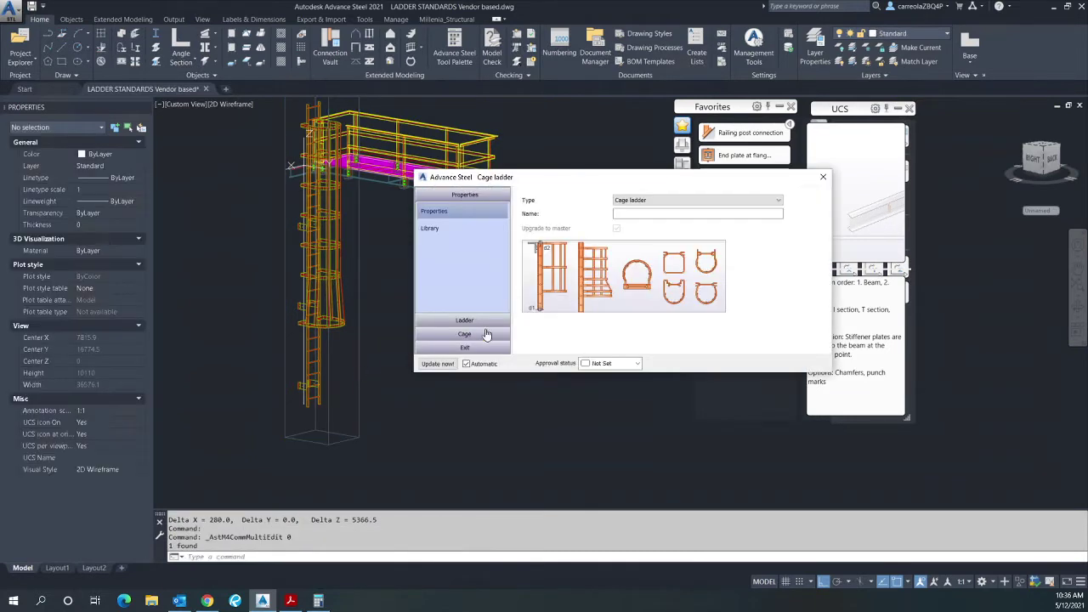
{"action": "left_click", "coordinate": [478, 319]}
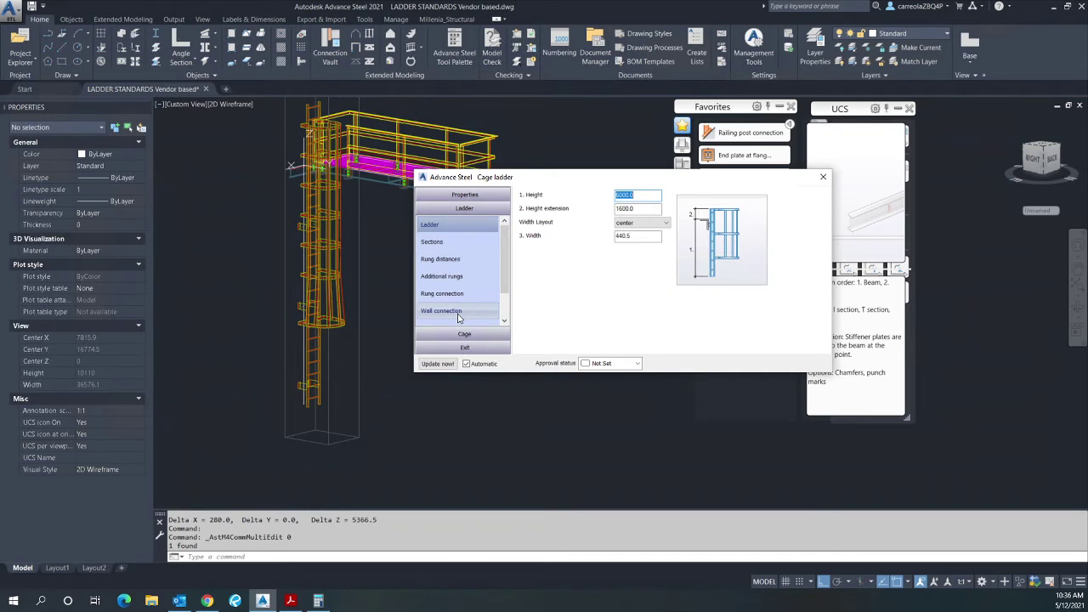
{"action": "left_click", "coordinate": [458, 313]}
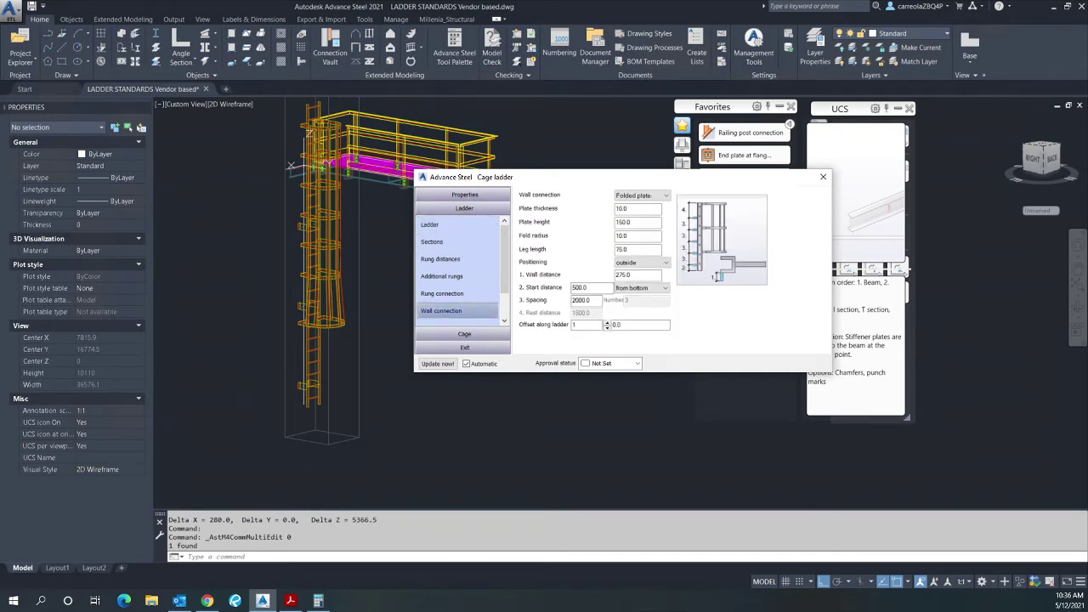
{"action": "left_click", "coordinate": [591, 287]}
{"action": "left_click", "coordinate": [583, 300]}
{"action": "left_click_drag", "start_coordinate": [589, 300], "coordinate": [571, 300]}
{"action": "type", "text": "5366.5"}
{"action": "key", "text": "Tab"}
{"action": "type", "text": "1"}
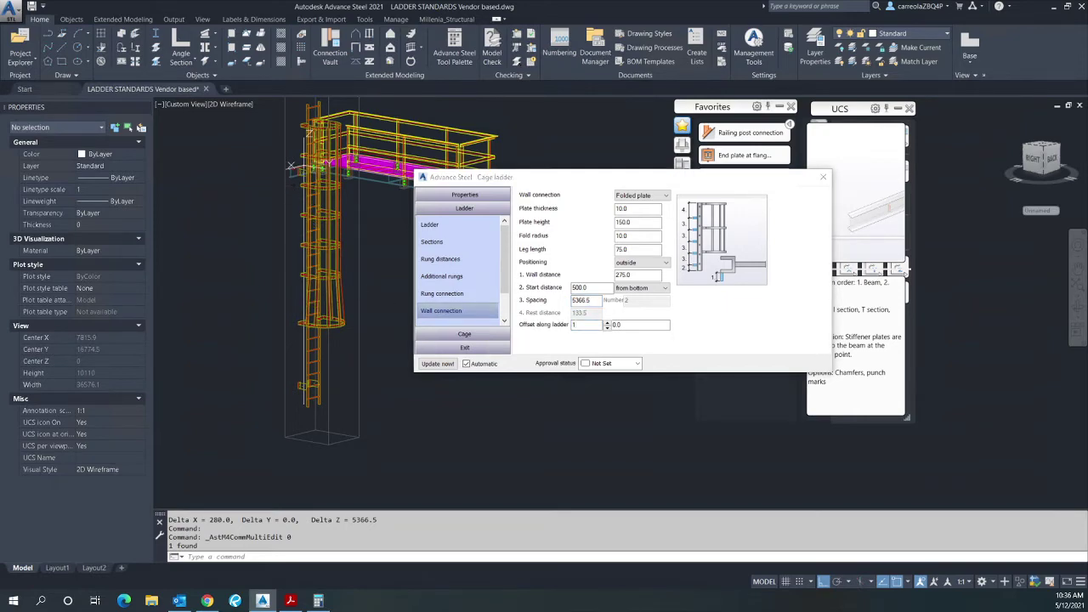
{"action": "scroll", "coordinate": [291, 187], "scroll_direction": "up", "scroll_amount": 2}
{"action": "scroll", "coordinate": [290, 157], "scroll_direction": "up", "scroll_amount": 5}
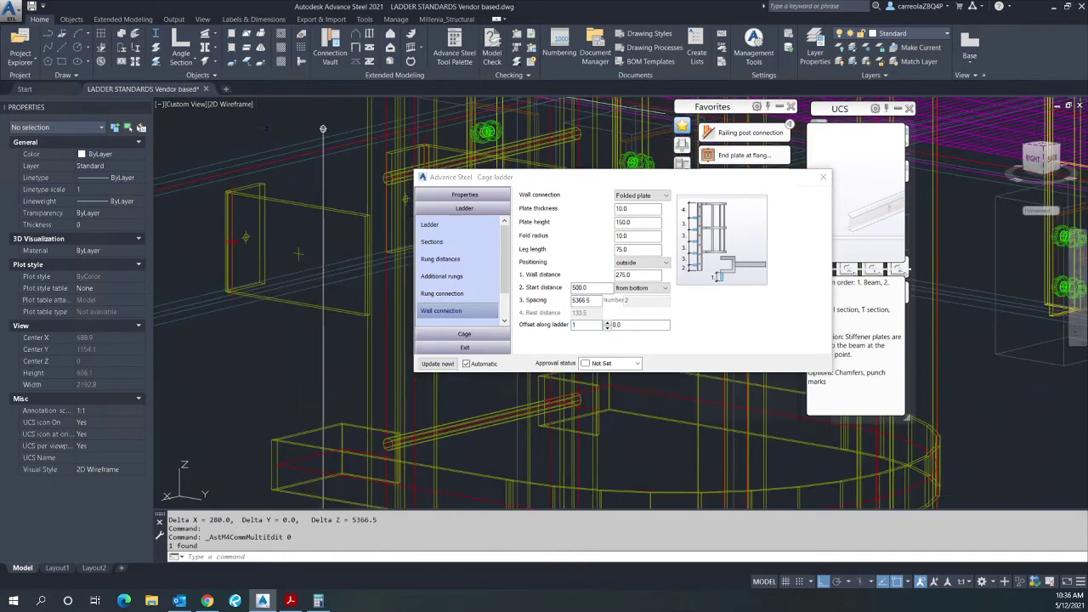
{"action": "scroll", "coordinate": [255, 161], "scroll_direction": "down", "scroll_amount": 6}
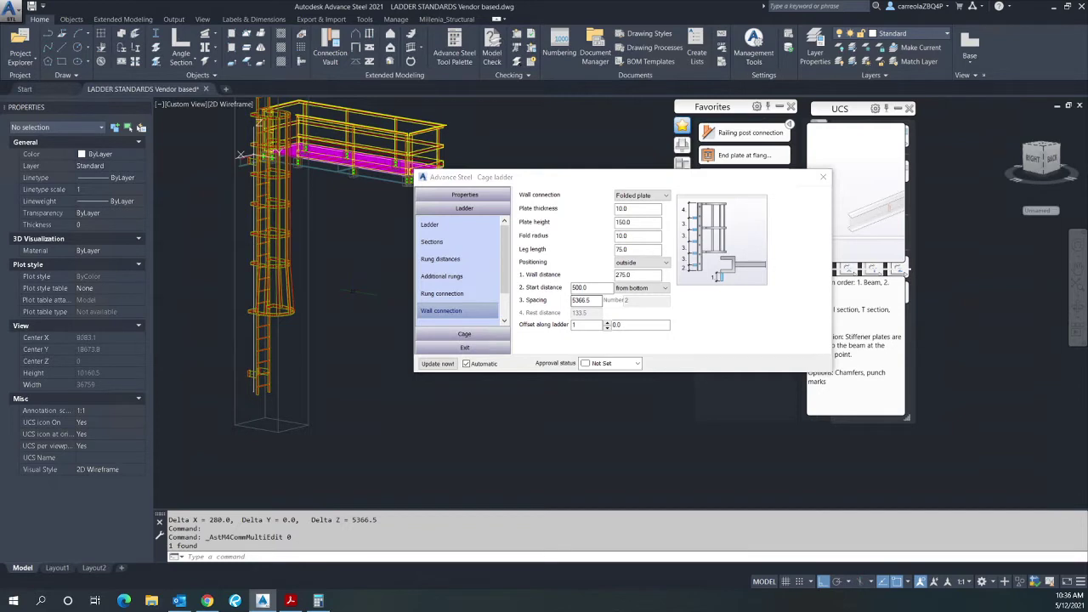
- Switch to Calculator and divide 5366.5 by 2
{"action": "left_click", "coordinate": [321, 597]}
{"action": "key", "text": "Escape"}
{"action": "type", "text": "5366.5"}
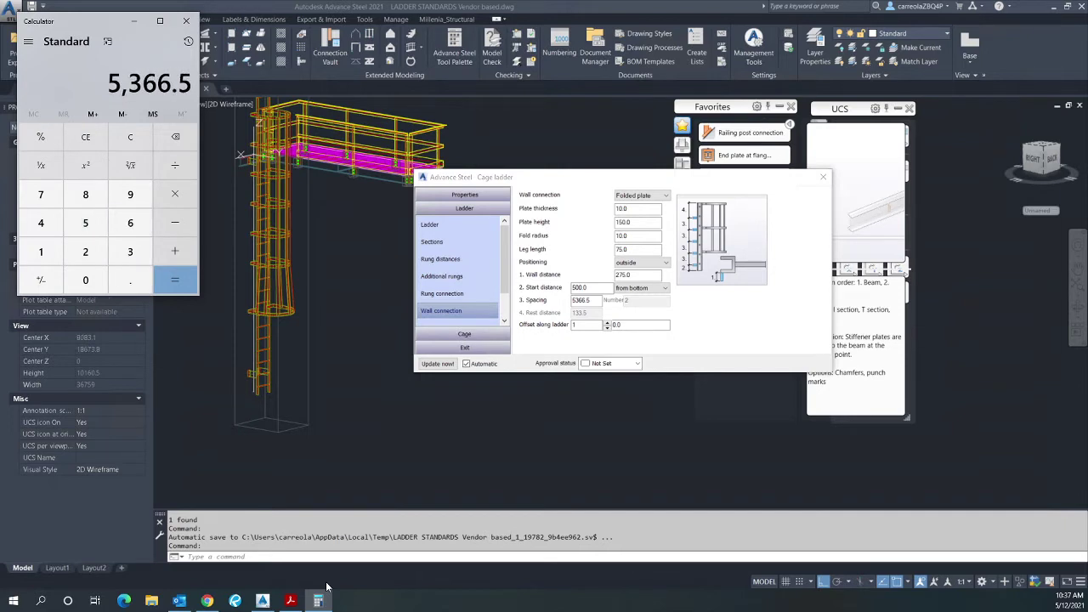
{"action": "type", "text": "/2"}
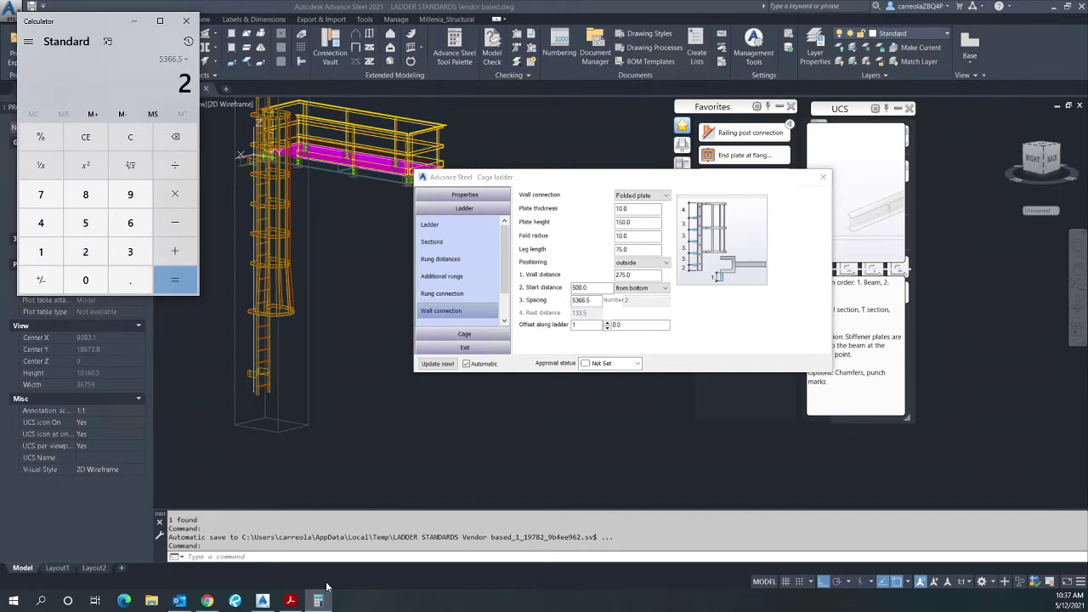
{"action": "key", "text": "Return"}
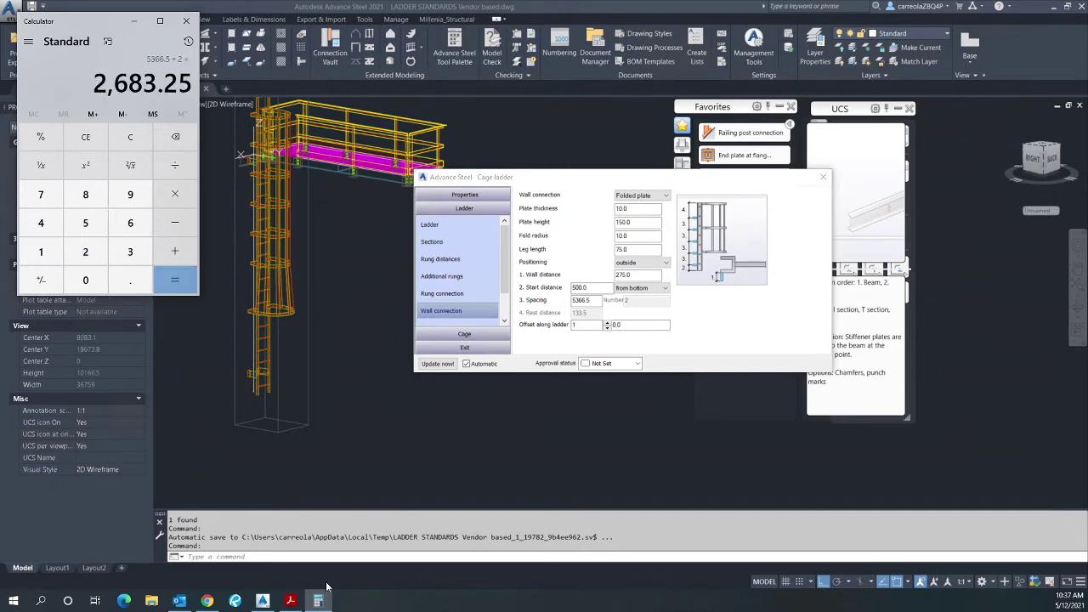
- Set the cage ladder's wall connection spacing to 2683.25 and close its properties
{"action": "left_click", "coordinate": [786, 424]}
{"action": "left_click", "coordinate": [581, 300]}
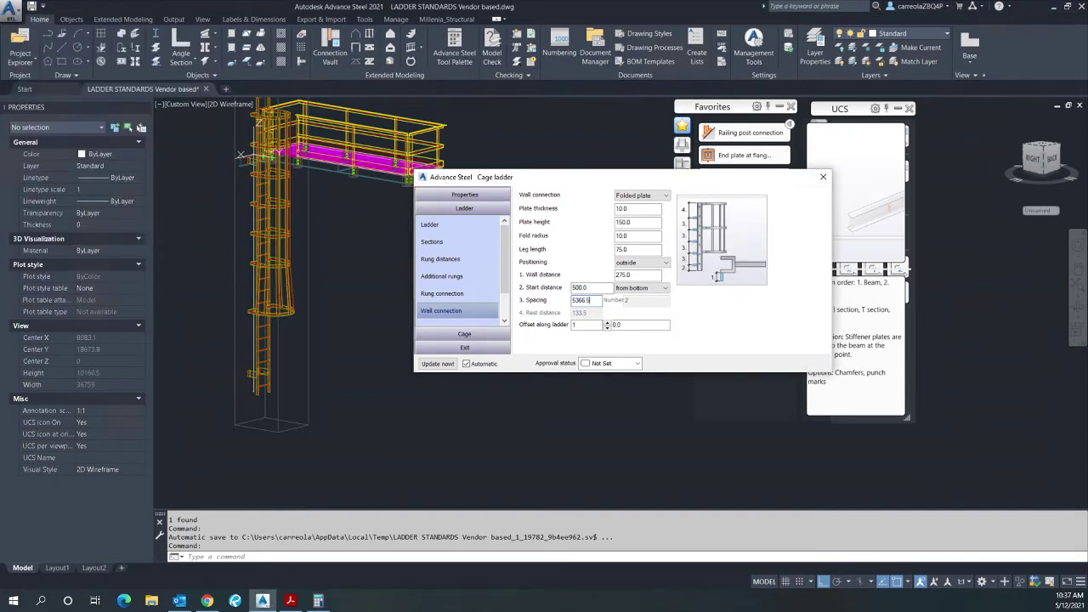
{"action": "double_click", "coordinate": [581, 300]}
{"action": "left_click", "coordinate": [318, 600]}
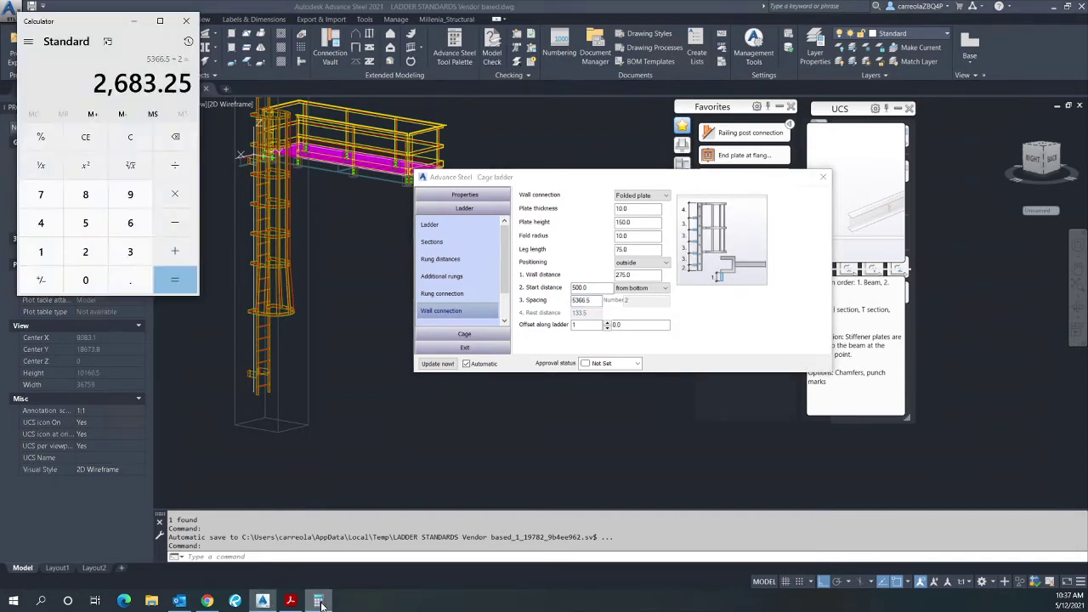
{"action": "left_click", "coordinate": [583, 300]}
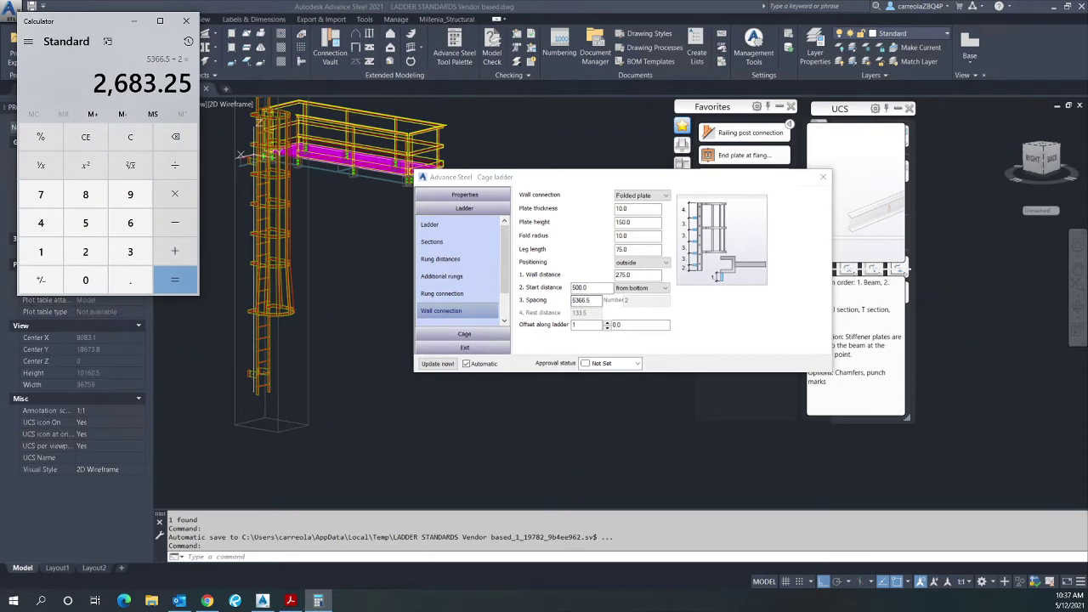
{"action": "double_click", "coordinate": [581, 300]}
{"action": "type", "text": "2683.25"}
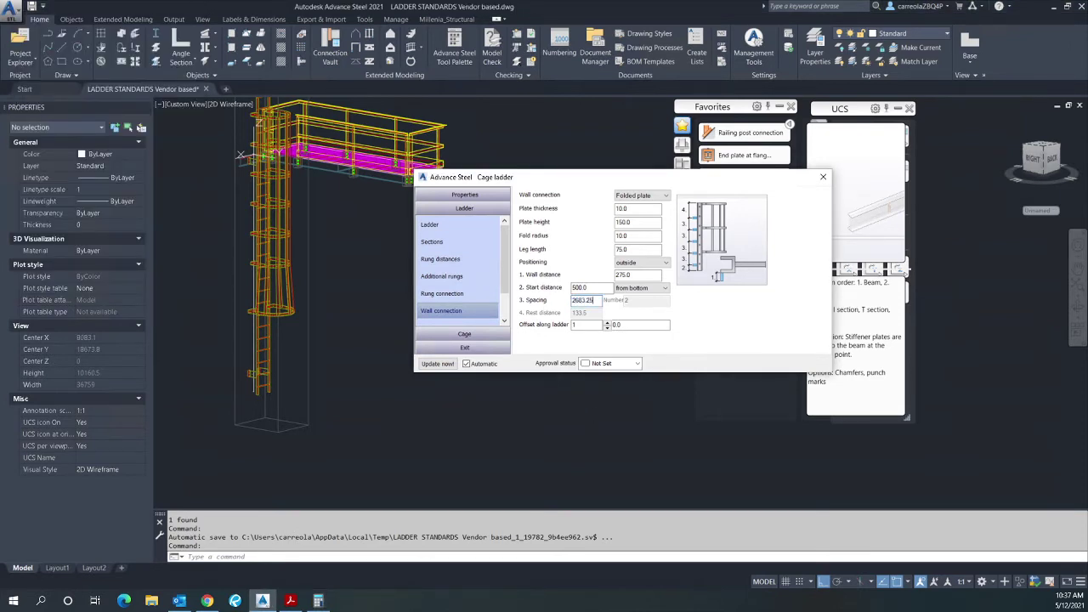
{"action": "key", "text": "Return"}
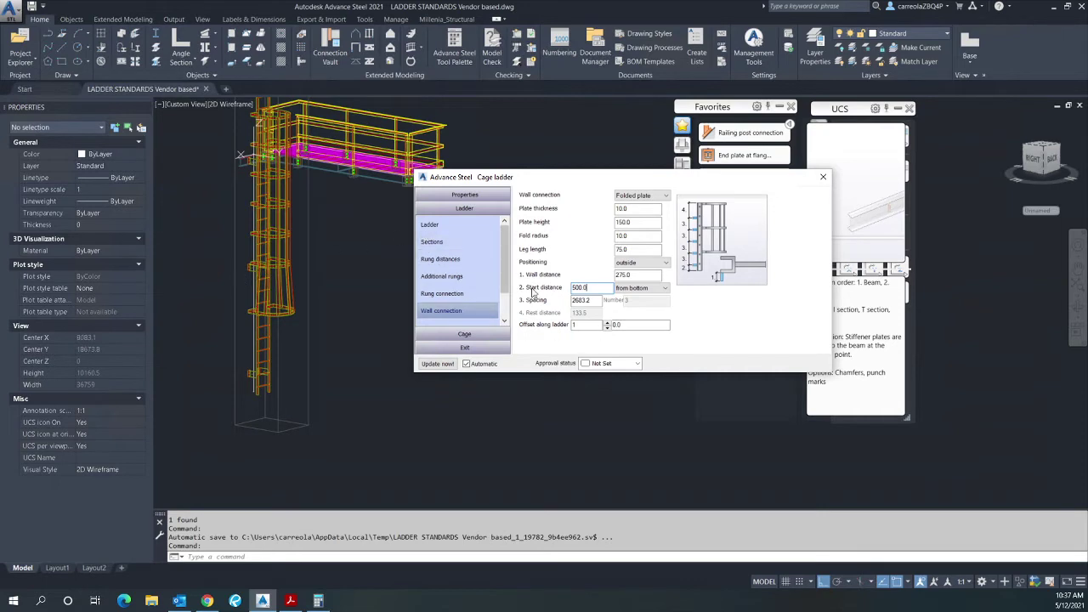
{"action": "left_click", "coordinate": [823, 178]}
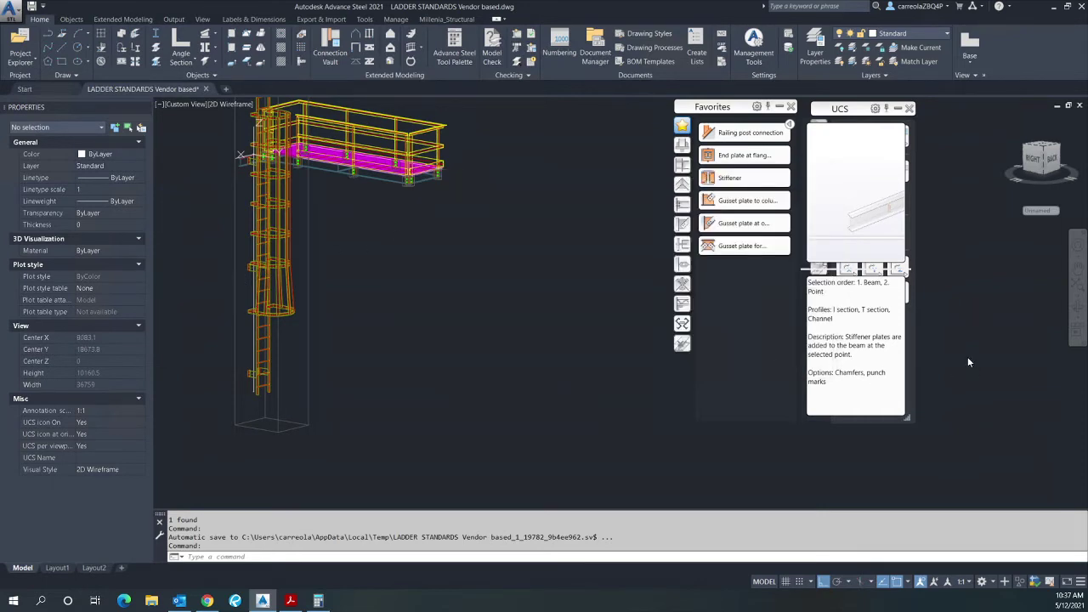
- Examine the cage ladder, its hoops and its wall connections against the platform from several sides
{"action": "left_click", "coordinate": [1077, 309]}
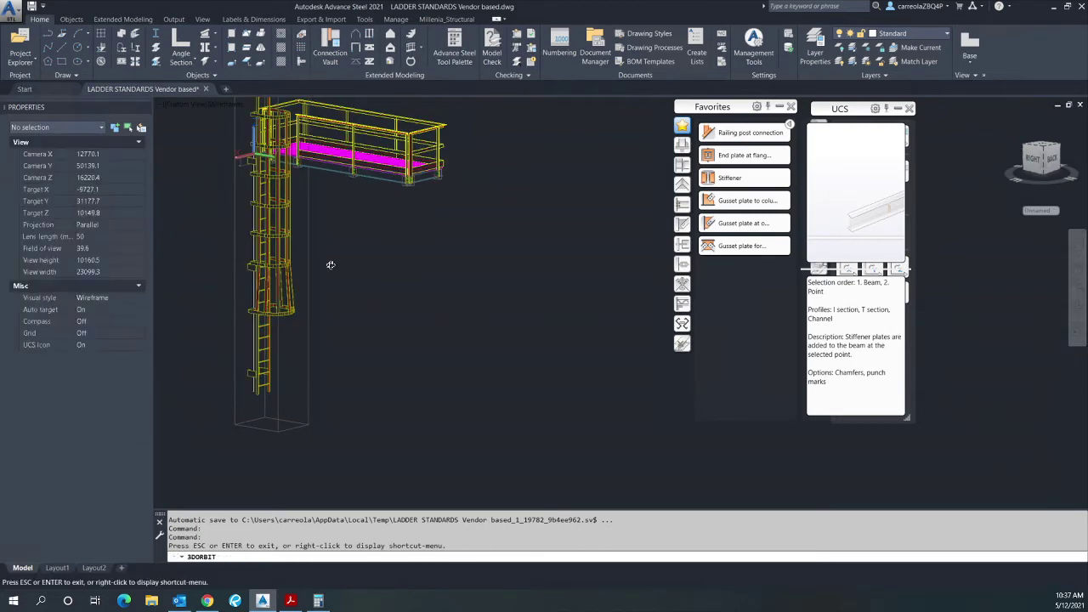
{"action": "left_click_drag", "start_coordinate": [346, 423], "coordinate": [305, 181]}
{"action": "scroll", "coordinate": [305, 181], "scroll_direction": "up", "scroll_amount": 2}
{"action": "scroll", "coordinate": [284, 221], "scroll_direction": "up", "scroll_amount": 3}
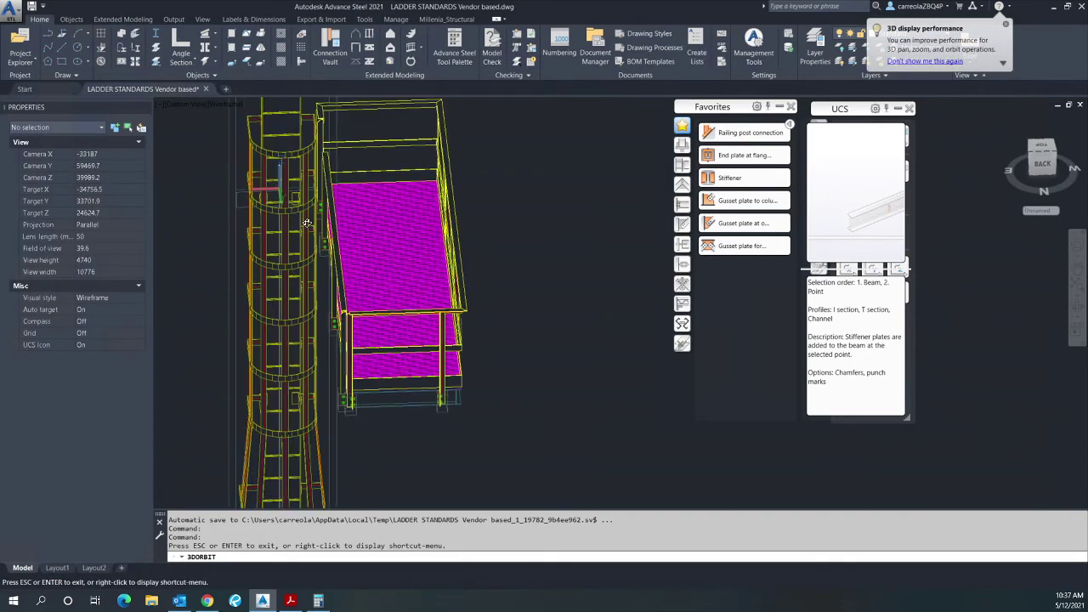
{"action": "left_click_drag", "start_coordinate": [281, 234], "coordinate": [360, 257]}
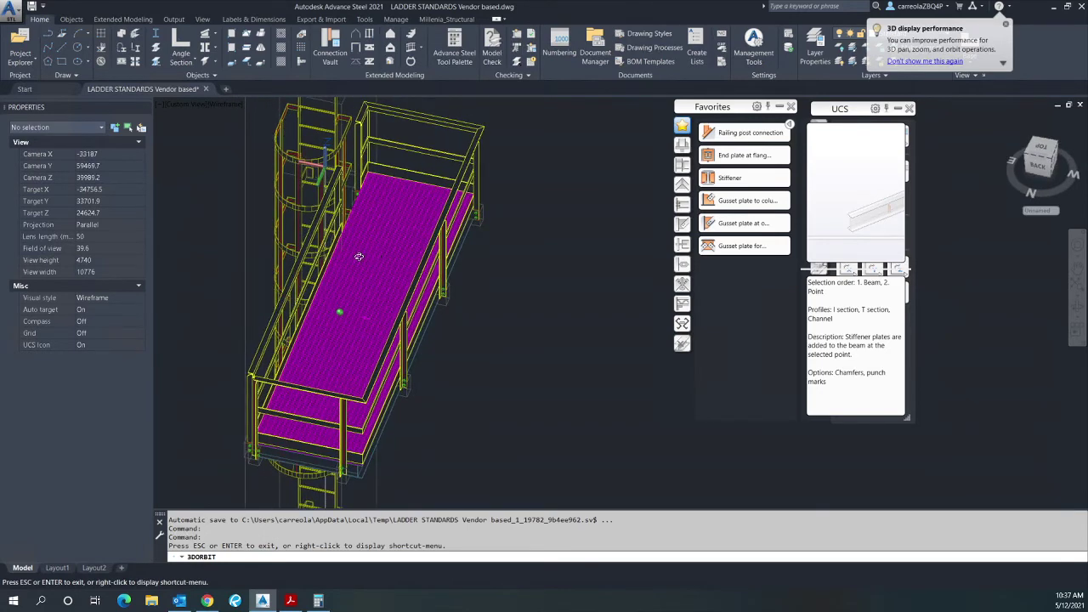
{"action": "left_click_drag", "start_coordinate": [482, 230], "coordinate": [515, 164]}
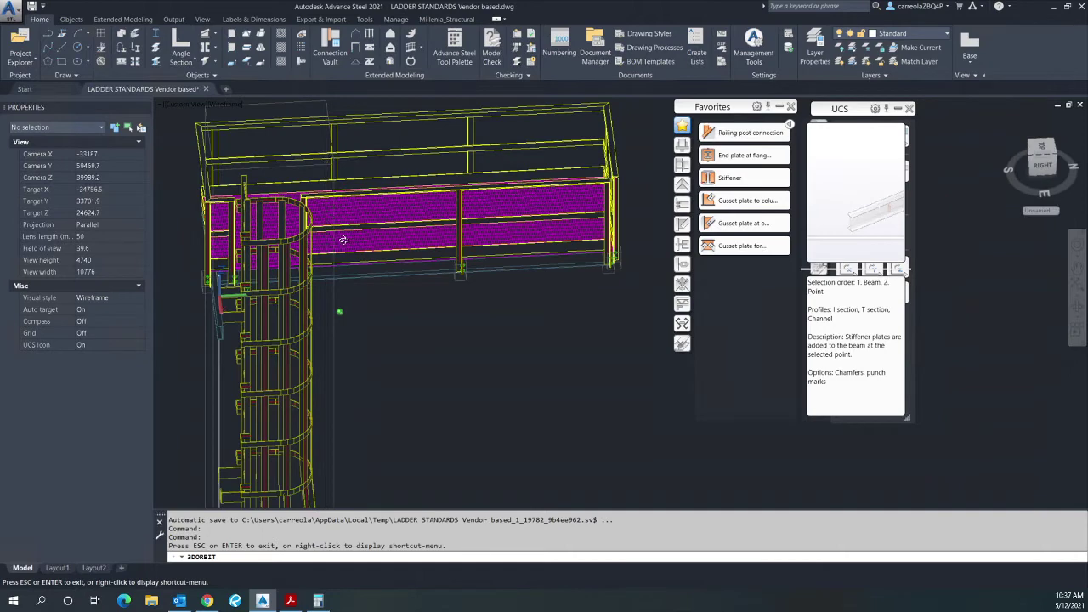
{"action": "left_click_drag", "start_coordinate": [343, 199], "coordinate": [389, 236]}
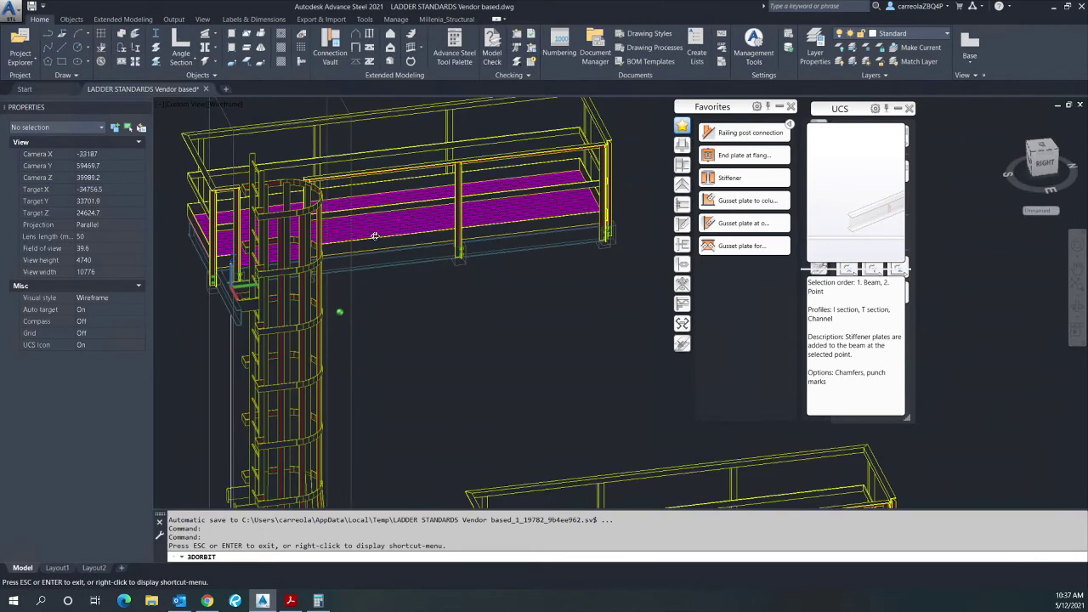
{"action": "scroll", "coordinate": [413, 359], "scroll_direction": "down", "scroll_amount": 5}
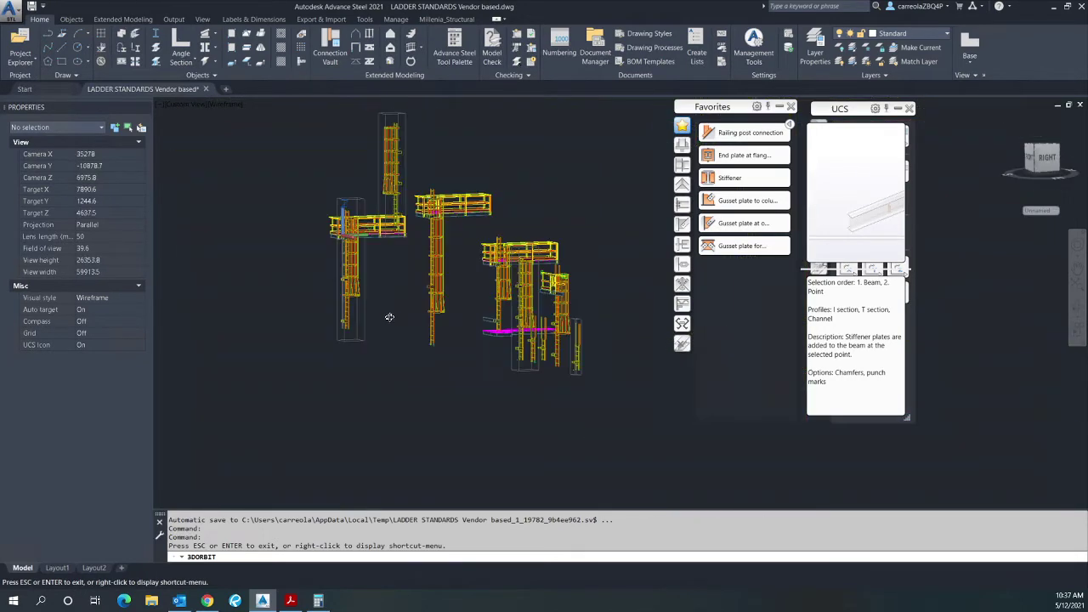
{"action": "scroll", "coordinate": [423, 330], "scroll_direction": "up", "scroll_amount": 5}
{"action": "left_click_drag", "start_coordinate": [423, 330], "coordinate": [401, 298]}
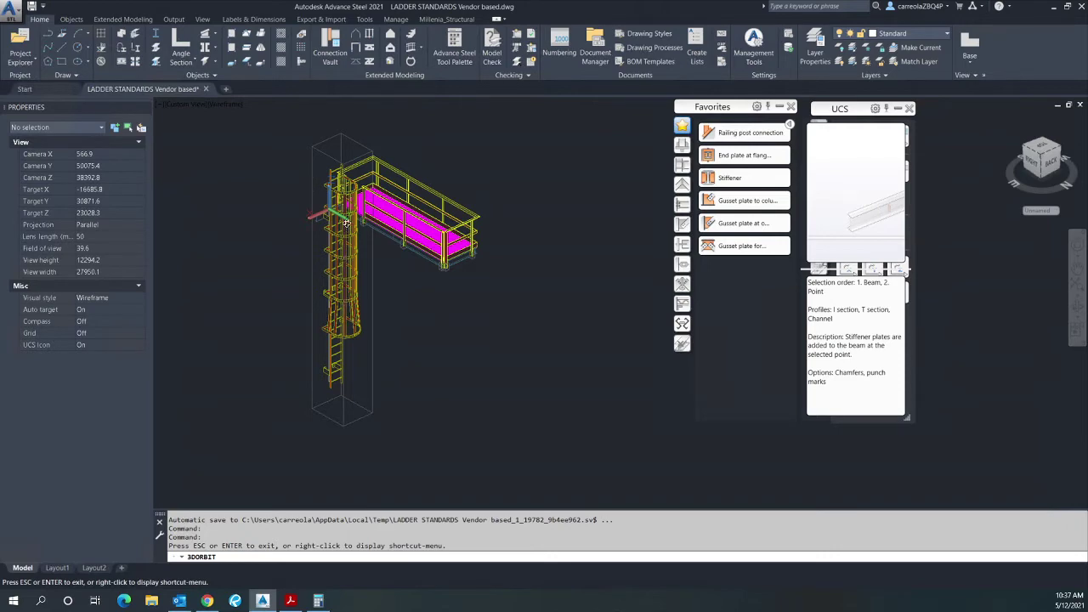
{"action": "scroll", "coordinate": [341, 201], "scroll_direction": "up", "scroll_amount": 6}
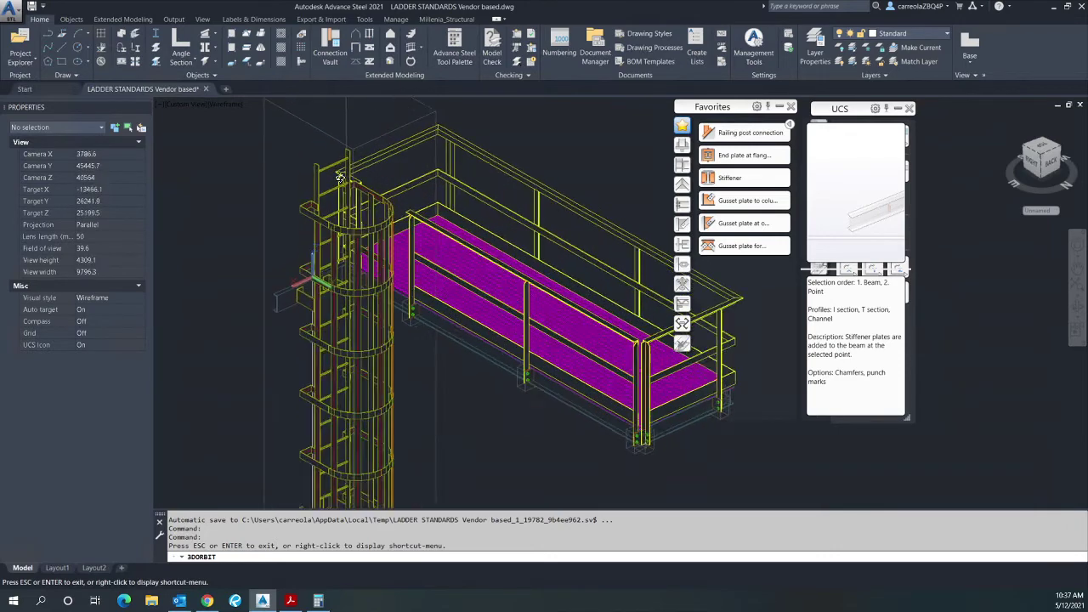
{"action": "right_click", "coordinate": [295, 167]}
{"action": "left_click", "coordinate": [314, 168]}
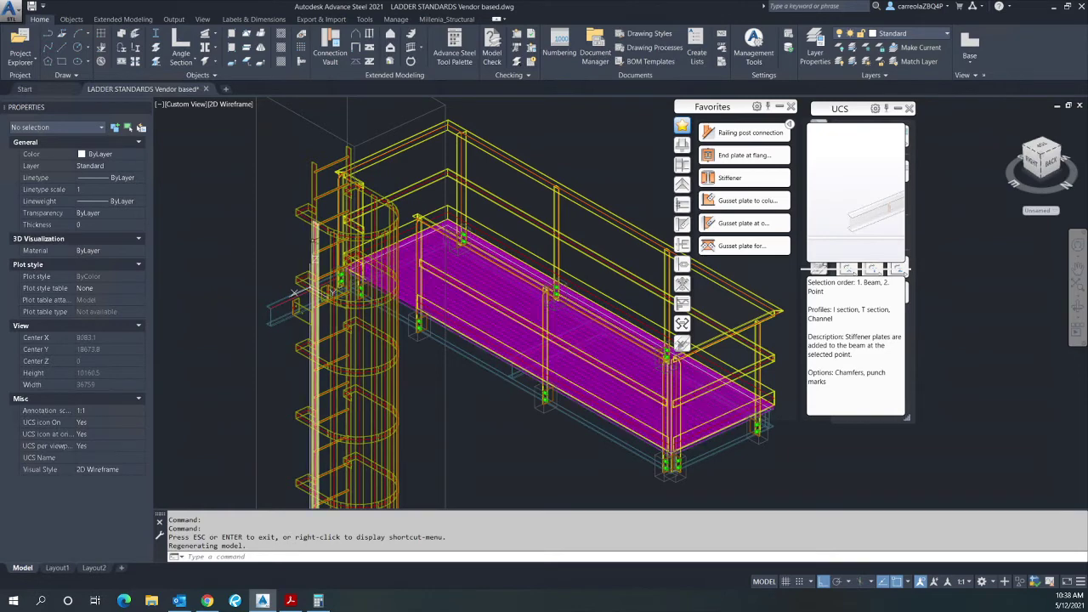
- Erase the cage ladder's connection box so its parts become independent elements
{"action": "scroll", "coordinate": [282, 212], "scroll_direction": "down", "scroll_amount": 5}
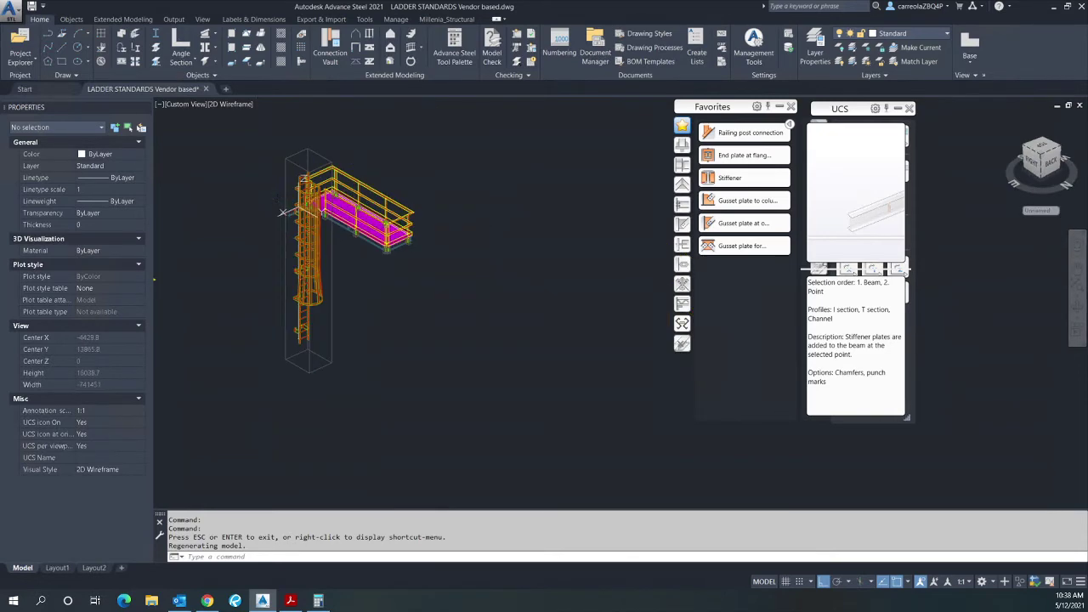
{"action": "scroll", "coordinate": [282, 212], "scroll_direction": "up", "scroll_amount": 3}
{"action": "key", "text": "Escape"}
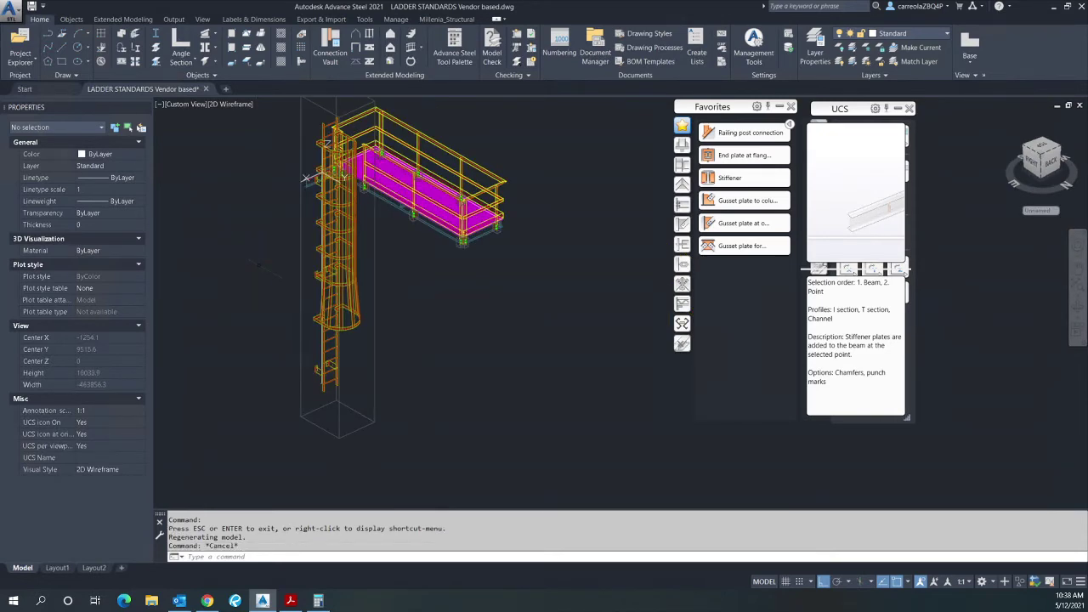
{"action": "key", "text": "Escape"}
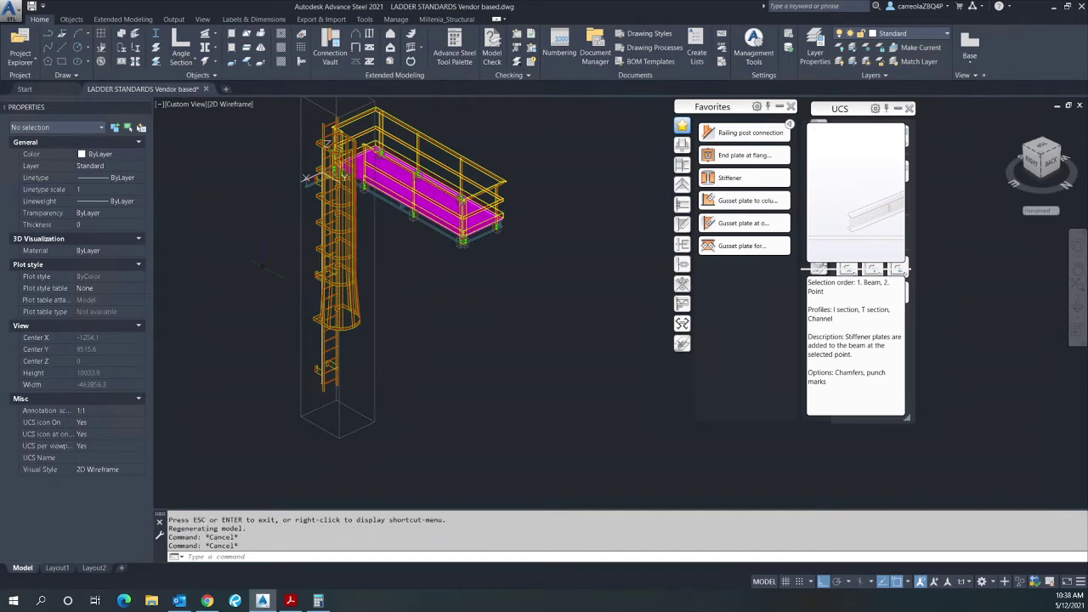
{"action": "type", "text": "E"}
{"action": "key", "text": "Return"}
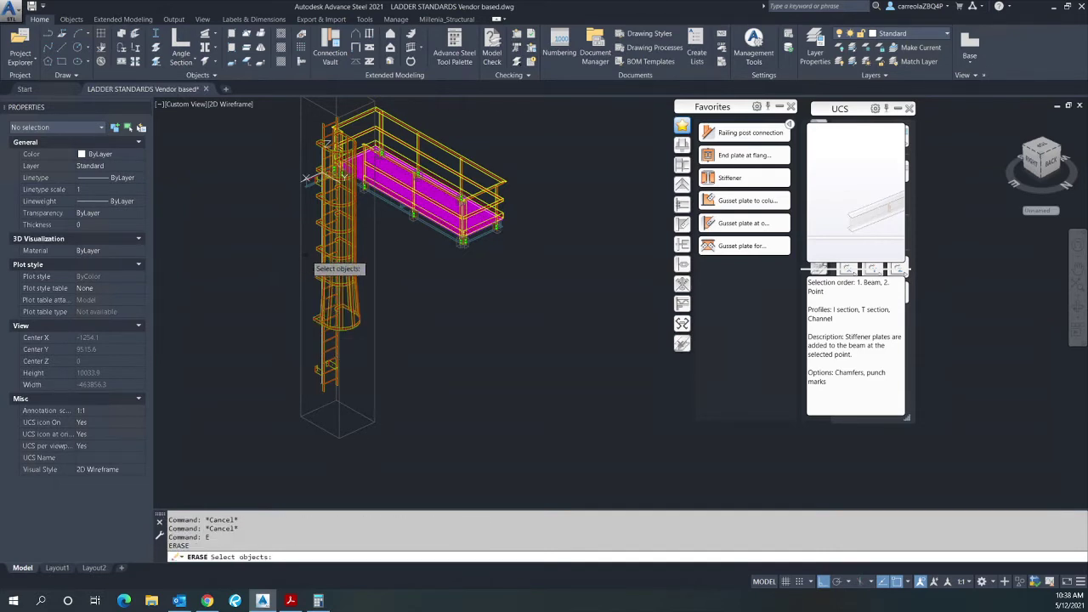
{"action": "left_click", "coordinate": [300, 263]}
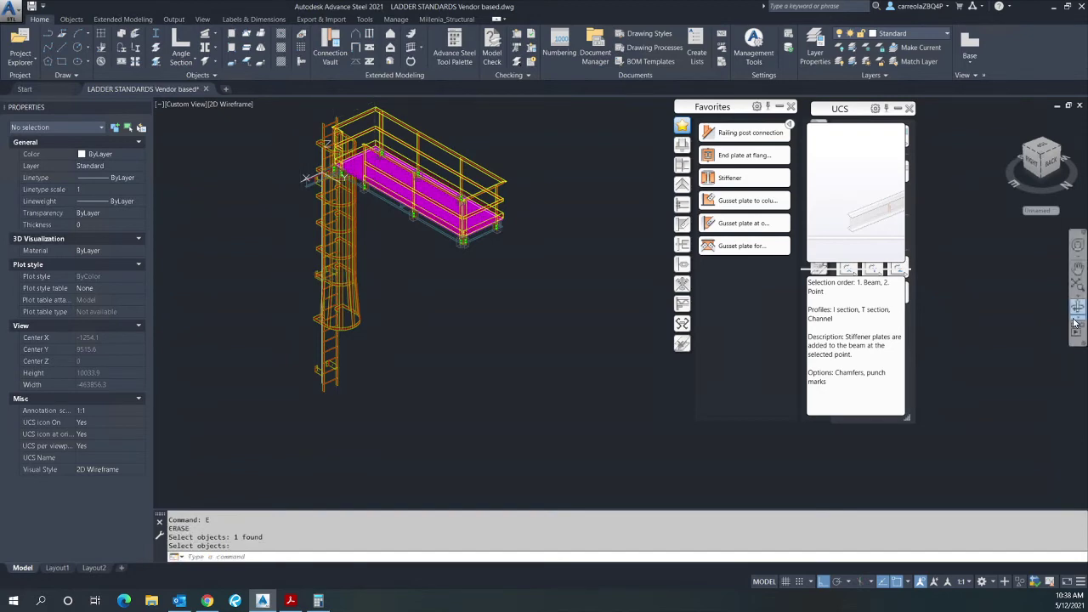
{"action": "key", "text": "Return"}
- Delete the two uppermost hoops of the ladder cage at the platform's side entrance
{"action": "mouse_move", "coordinate": [306, 179]}
{"action": "middle_mouse_down", "text": "shift"}
{"action": "mouse_move", "coordinate": [331, 142]}
{"action": "mouse_move", "coordinate": [313, 130]}
{"action": "mouse_move", "coordinate": [545, 252]}
{"action": "mouse_move", "coordinate": [515, 242]}
{"action": "middle_mouse_up", "text": "shift"}
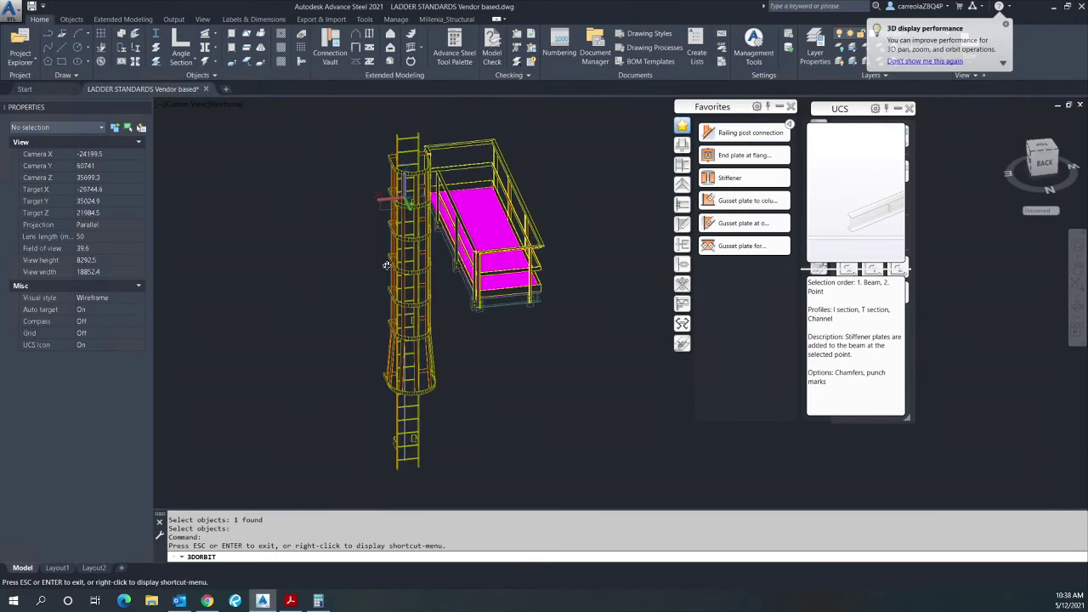
{"action": "mouse_move", "coordinate": [444, 269]}
{"action": "middle_mouse_down", "text": "shift"}
{"action": "mouse_move", "coordinate": [459, 255]}
{"action": "mouse_move", "coordinate": [447, 263]}
{"action": "middle_mouse_up", "text": "shift"}
{"action": "scroll", "coordinate": [378, 144], "scroll_direction": "up", "scroll_amount": 5}
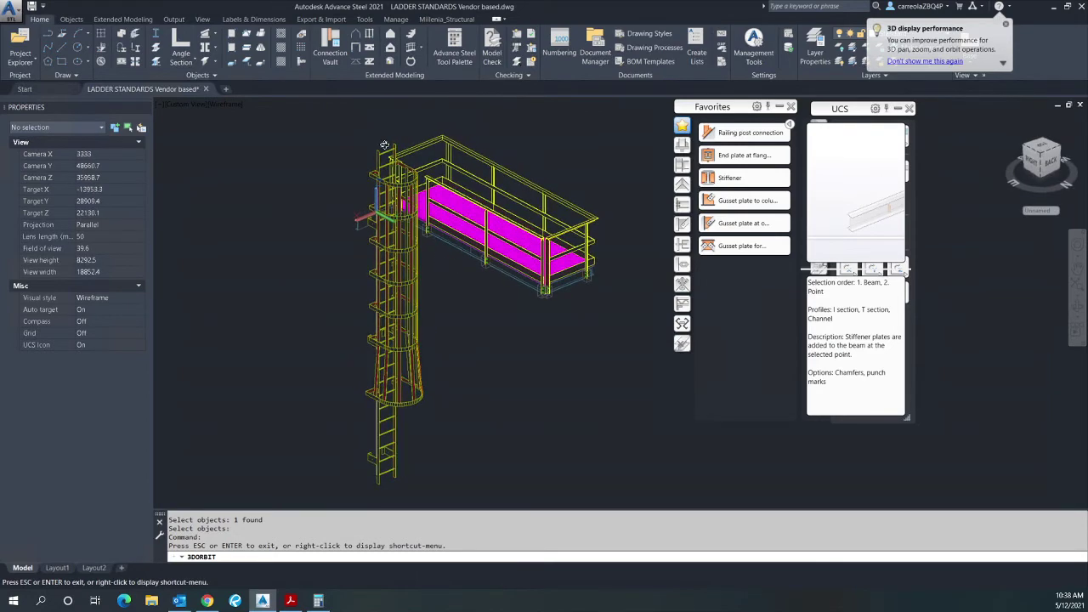
{"action": "right_click", "coordinate": [383, 131]}
{"action": "left_click", "coordinate": [405, 138]}
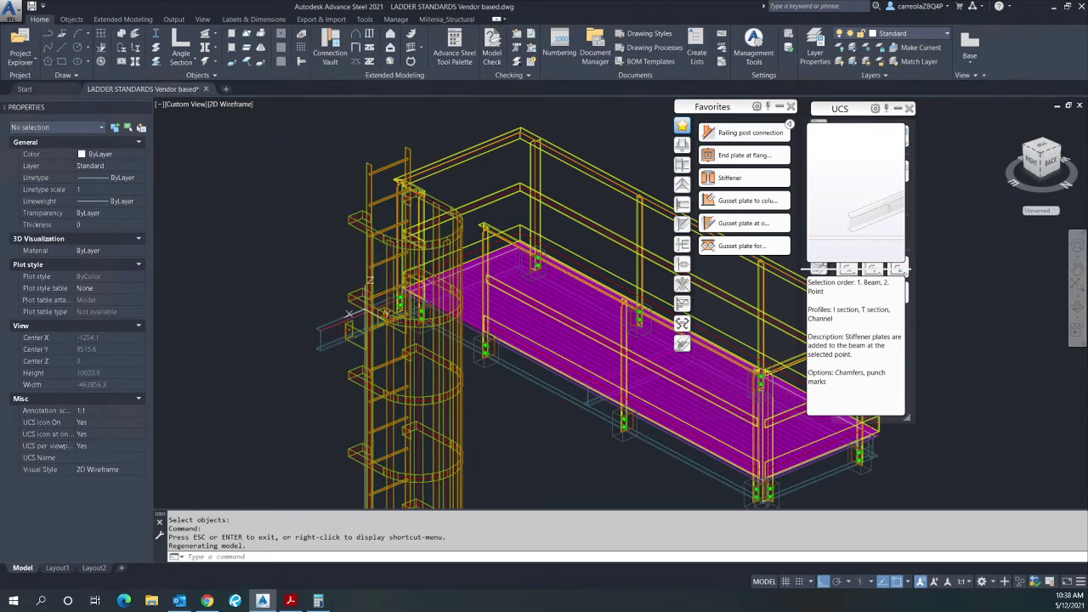
{"action": "left_click", "coordinate": [400, 323]}
{"action": "key", "text": "Delete"}
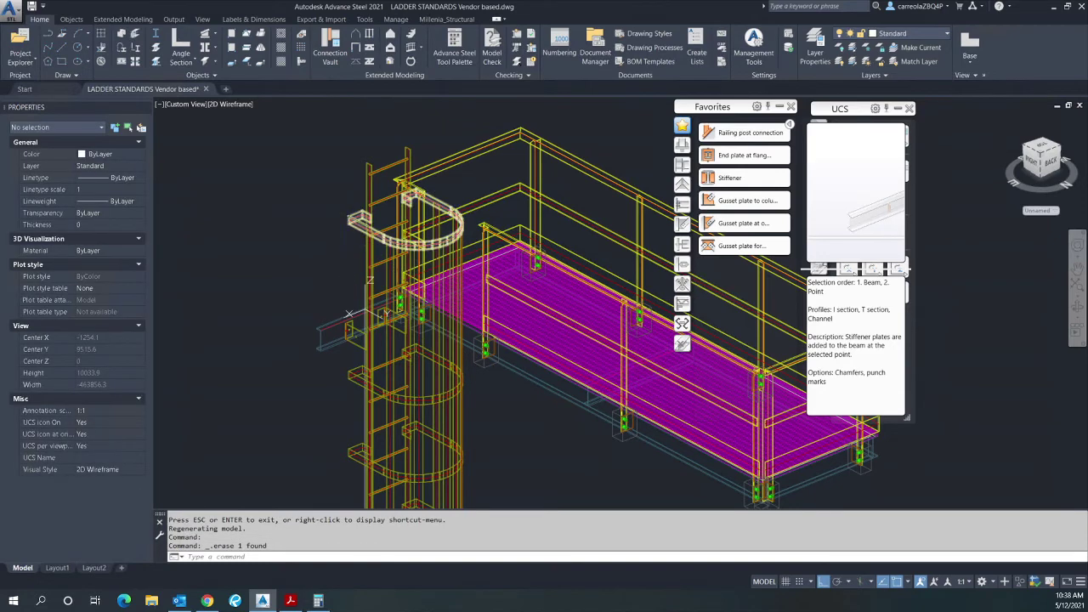
{"action": "left_click", "coordinate": [350, 219]}
{"action": "key", "text": "Delete"}
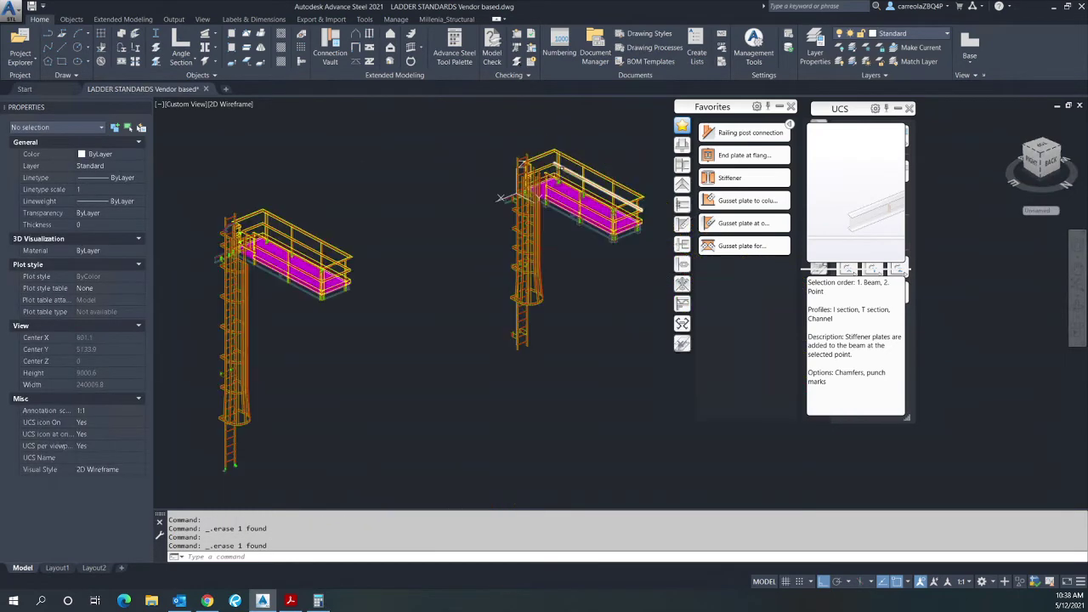
- Copy the two uppermost side-entrance hoops from the neighbouring finished ladder to this one, using the node atop the outer ladder stringer as reference on both
{"action": "scroll", "coordinate": [501, 197], "scroll_direction": "down", "scroll_amount": 5}
{"action": "scroll", "coordinate": [213, 239], "scroll_direction": "up", "scroll_amount": 5}
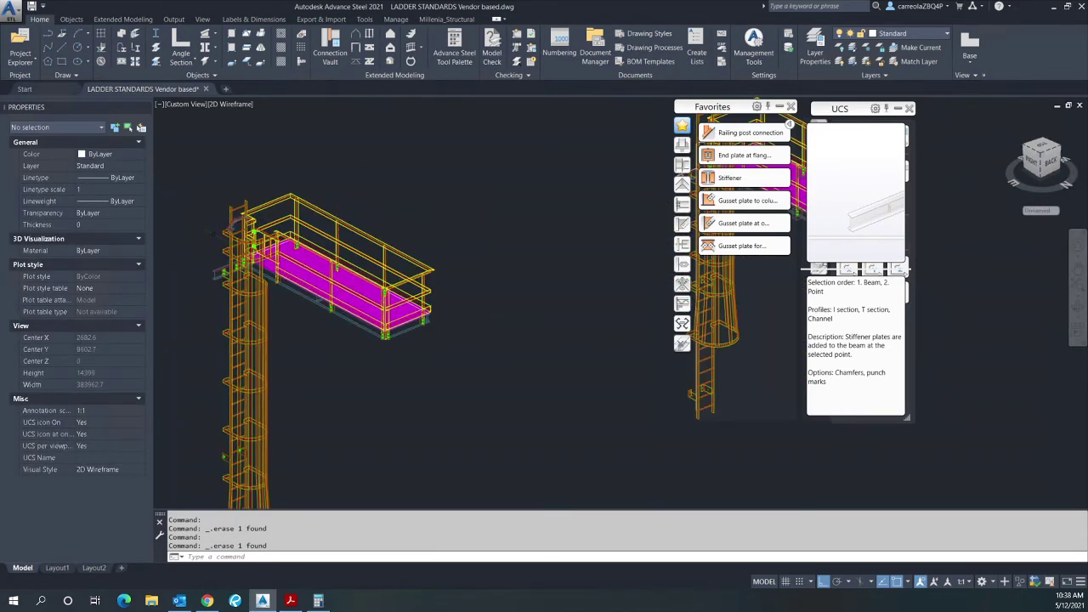
{"action": "scroll", "coordinate": [212, 211], "scroll_direction": "up", "scroll_amount": 3}
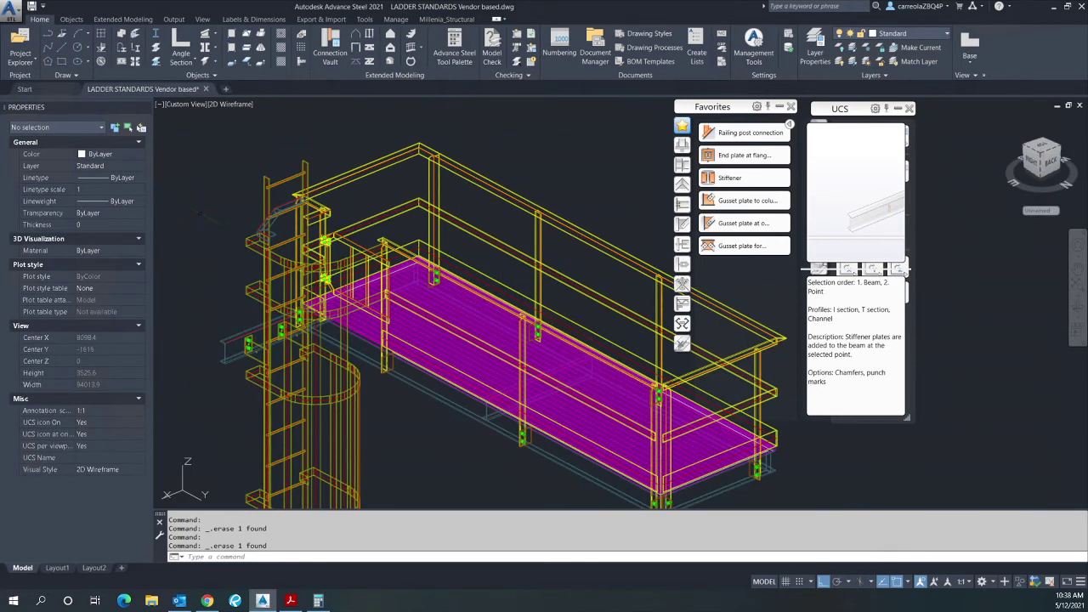
{"action": "key", "text": "Escape"}
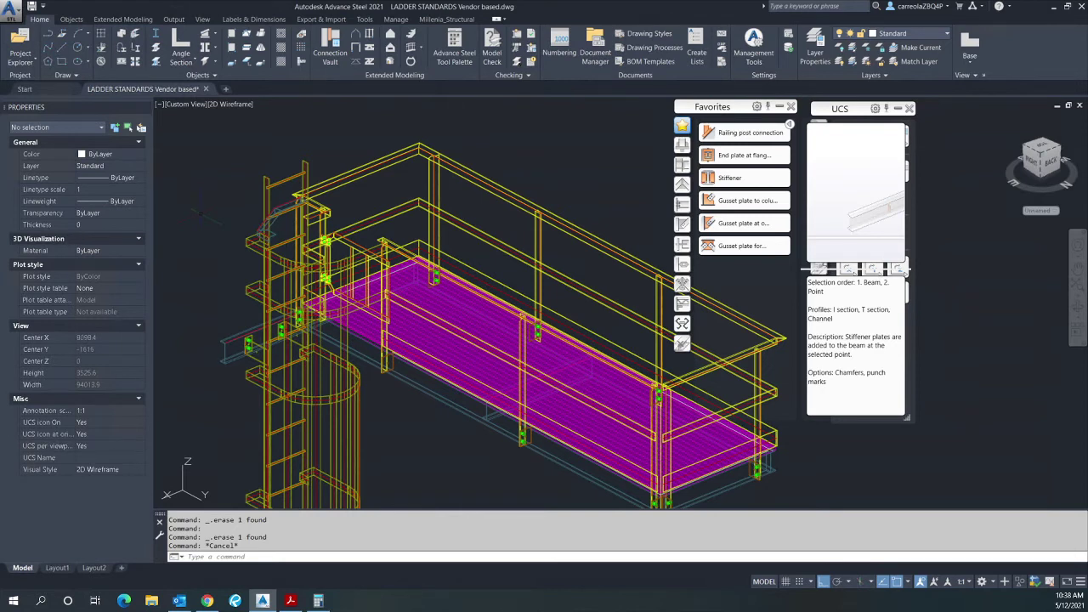
{"action": "type", "text": "co"}
{"action": "key", "text": "Return"}
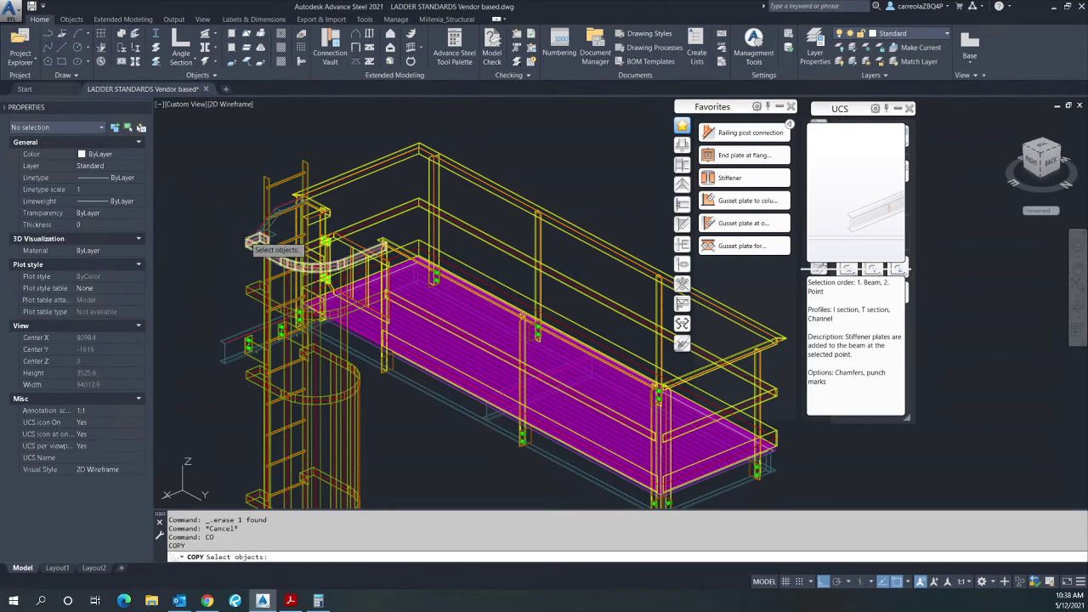
{"action": "left_click", "coordinate": [250, 242]}
{"action": "left_click", "coordinate": [255, 294]}
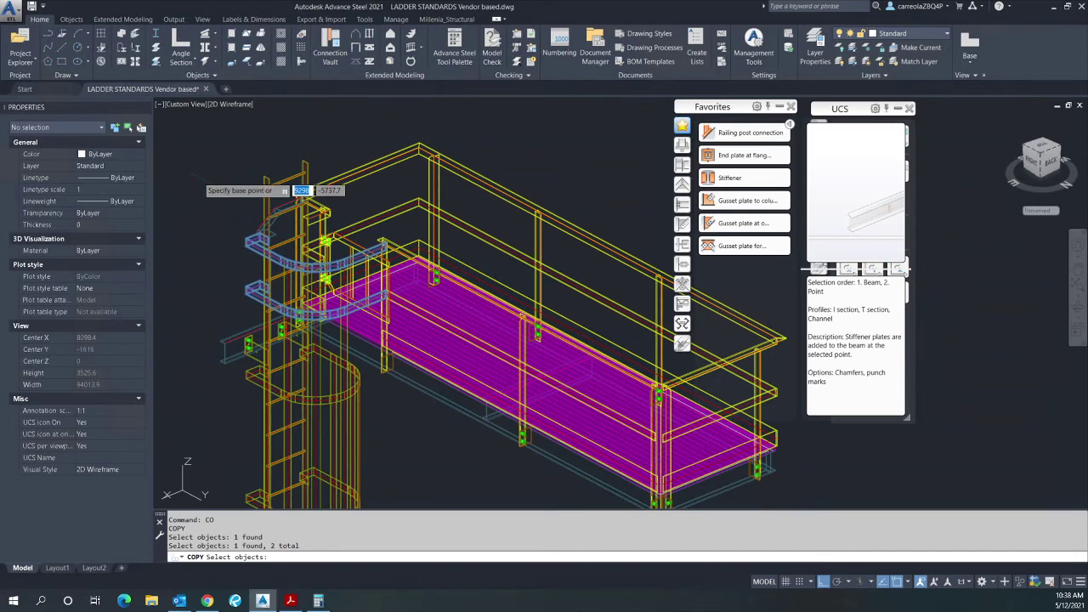
{"action": "key", "text": "Return"}
{"action": "right_click", "coordinate": [199, 176], "text": "shift"}
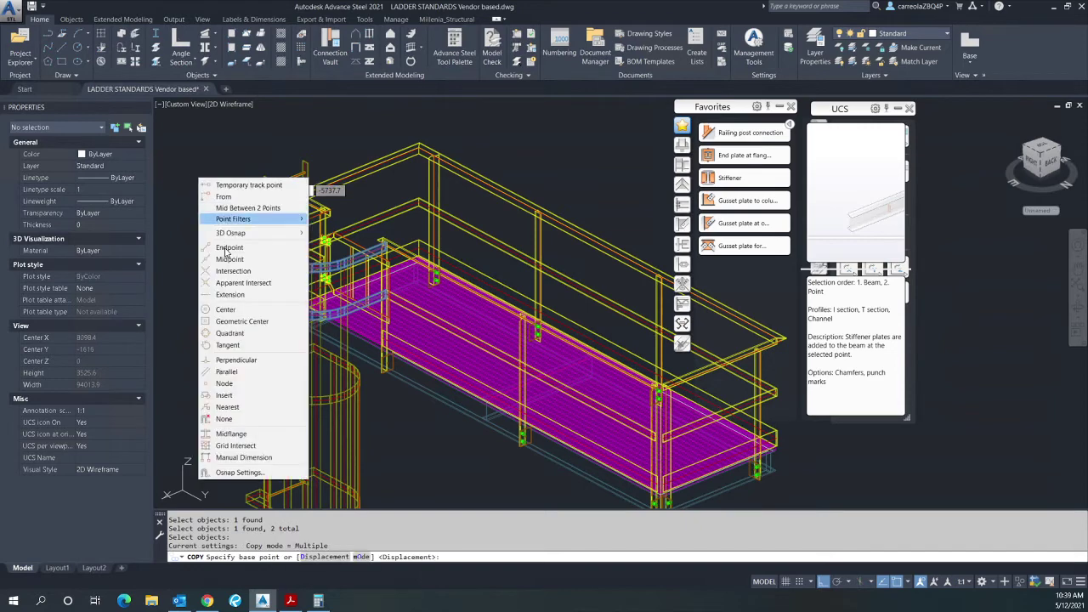
{"action": "left_click", "coordinate": [224, 383]}
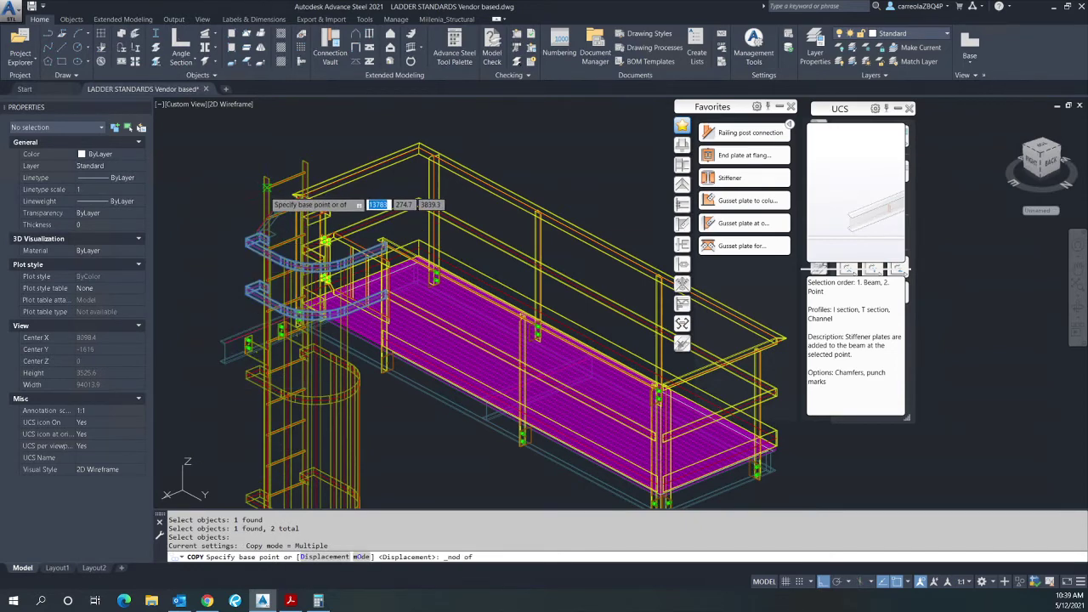
{"action": "scroll", "coordinate": [270, 153], "scroll_direction": "up", "scroll_amount": 4}
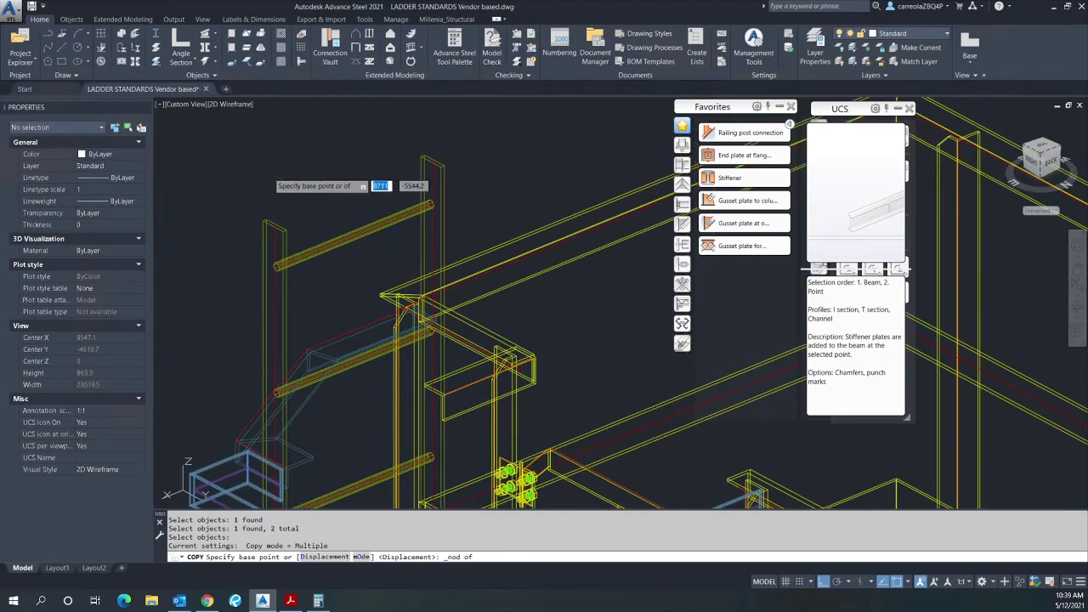
{"action": "left_click", "coordinate": [273, 226]}
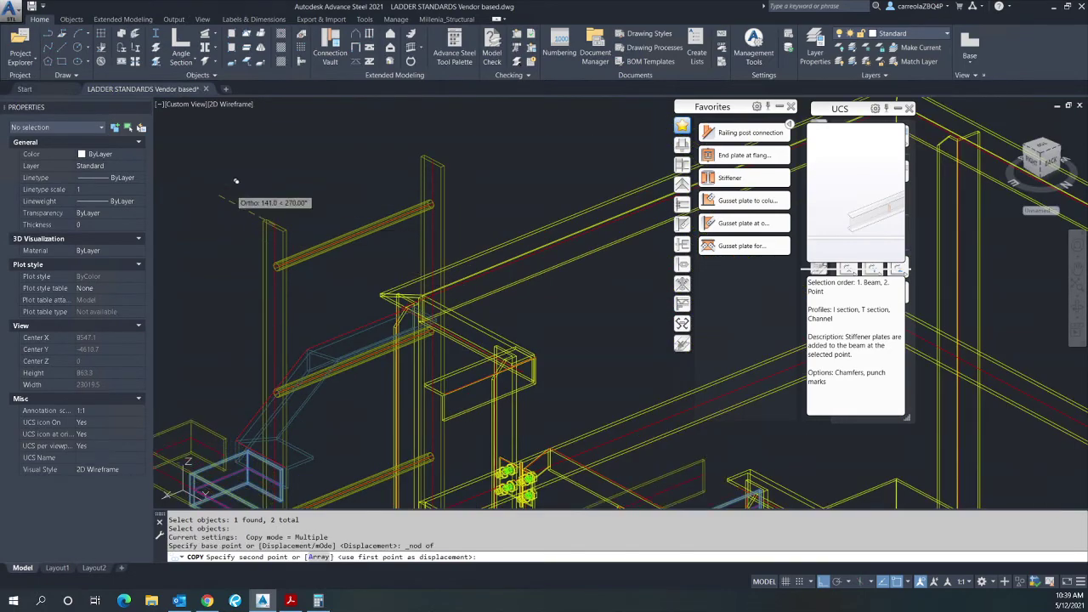
{"action": "scroll", "coordinate": [239, 161], "scroll_direction": "down", "scroll_amount": 2}
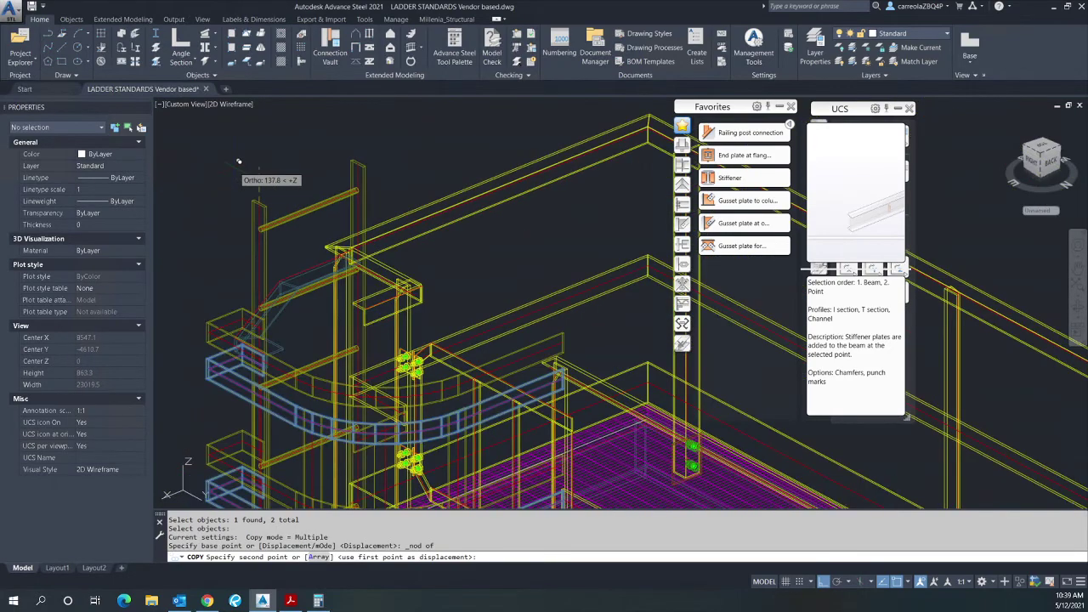
{"action": "scroll", "coordinate": [281, 163], "scroll_direction": "down", "scroll_amount": 5}
{"action": "scroll", "coordinate": [316, 166], "scroll_direction": "up", "scroll_amount": 3}
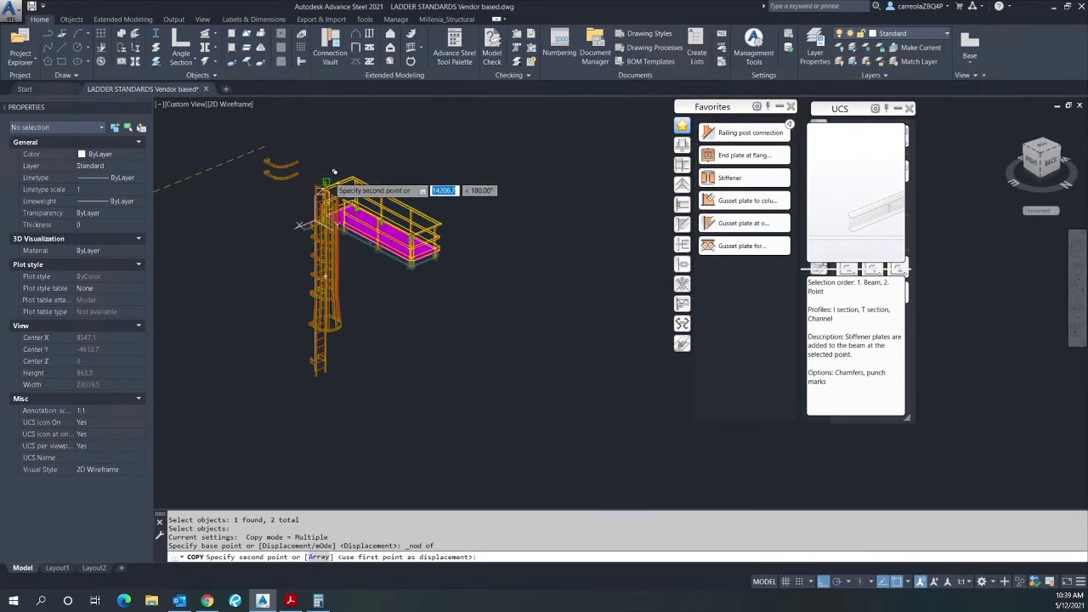
{"action": "scroll", "coordinate": [334, 173], "scroll_direction": "up", "scroll_amount": 8}
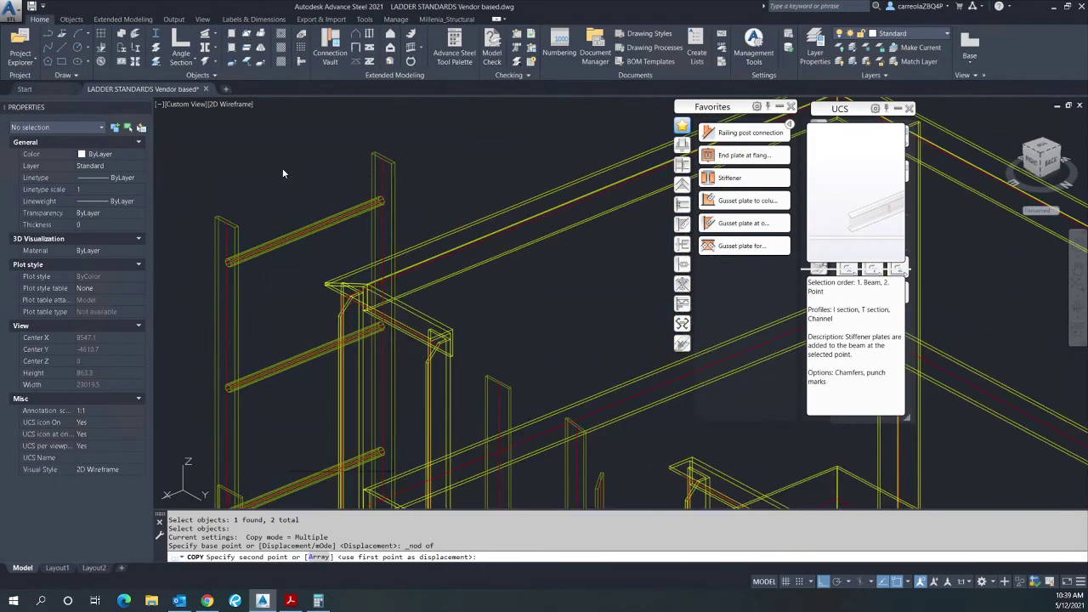
{"action": "right_click", "coordinate": [283, 173], "text": "shift"}
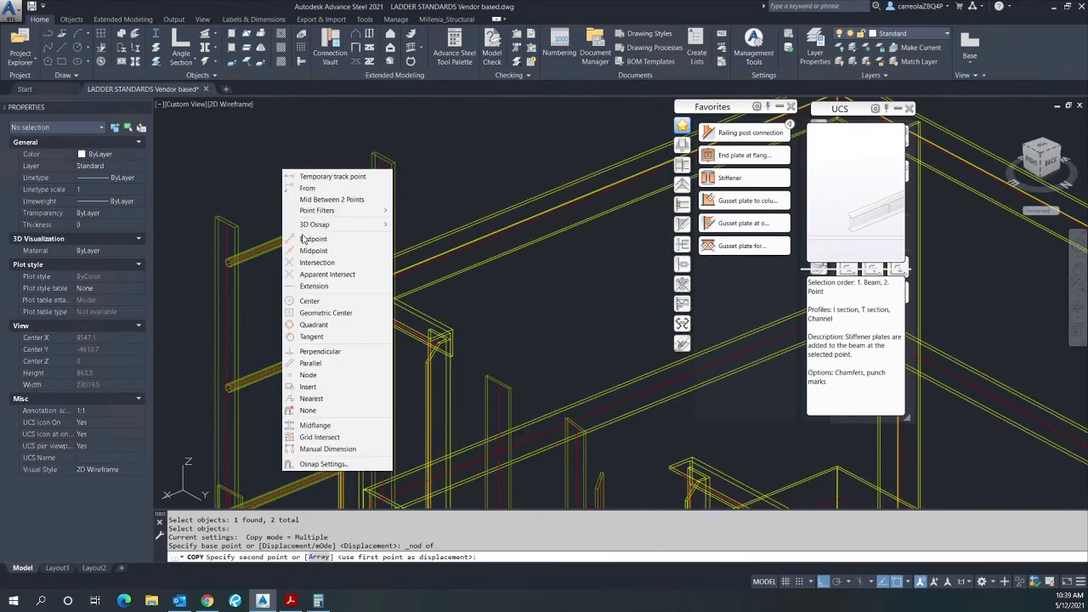
{"action": "left_click", "coordinate": [311, 376]}
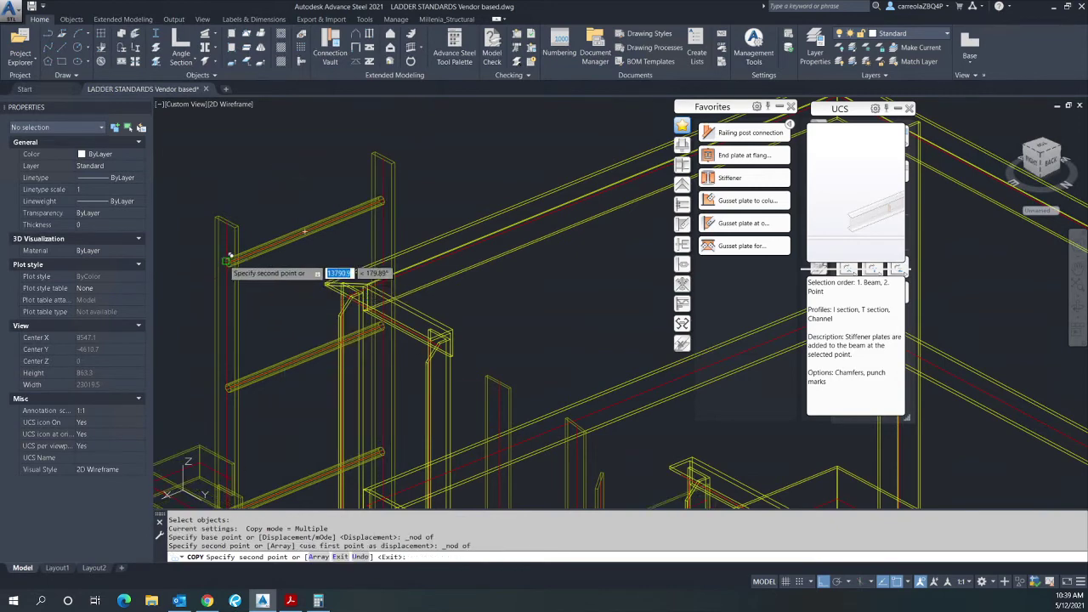
{"action": "scroll", "coordinate": [283, 144], "scroll_direction": "down", "scroll_amount": 5}
{"action": "scroll", "coordinate": [282, 144], "scroll_direction": "down", "scroll_amount": 3}
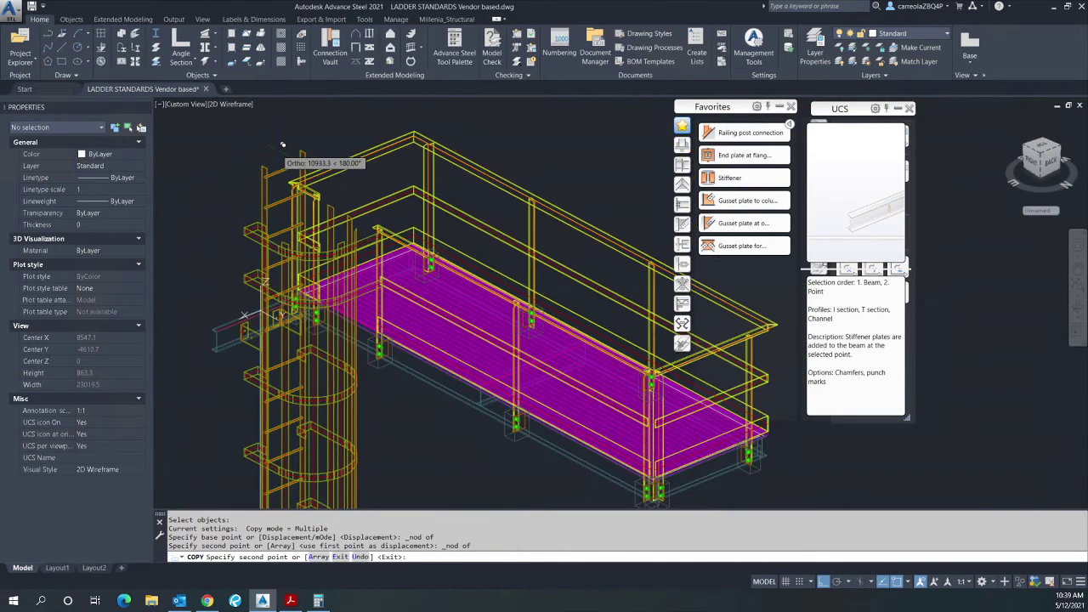
{"action": "key", "text": "Escape"}
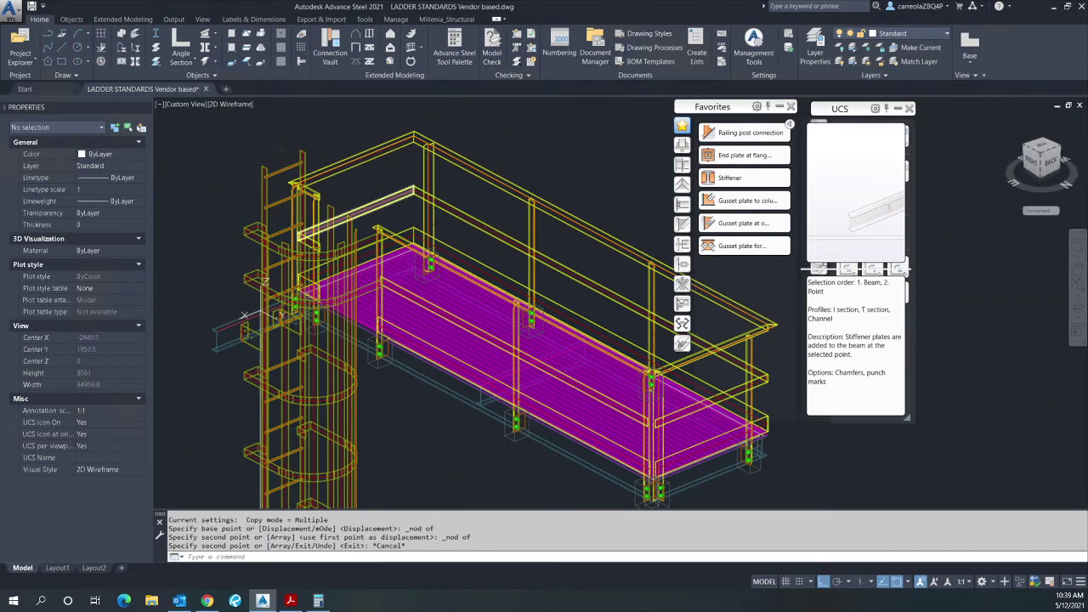
- Examine the copied upper hoops and the cage's vertical straps at the platform's side entrance from several angles
{"action": "left_click", "coordinate": [1077, 309]}
{"action": "left_click_drag", "start_coordinate": [442, 238], "coordinate": [387, 262]}
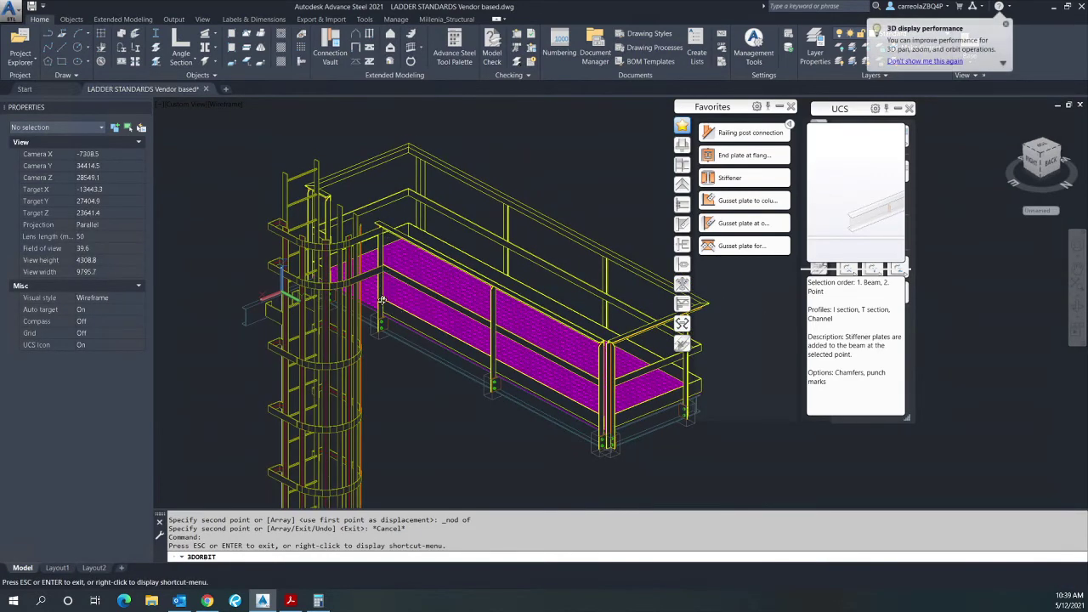
{"action": "left_click_drag", "start_coordinate": [385, 304], "coordinate": [418, 290]}
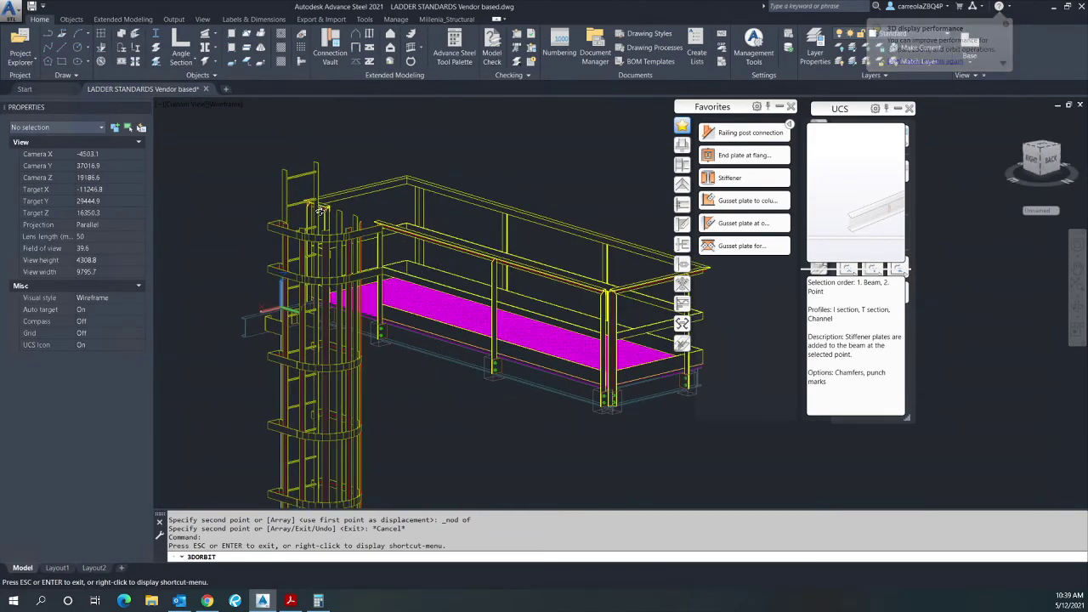
{"action": "scroll", "coordinate": [325, 209], "scroll_direction": "up", "scroll_amount": 3}
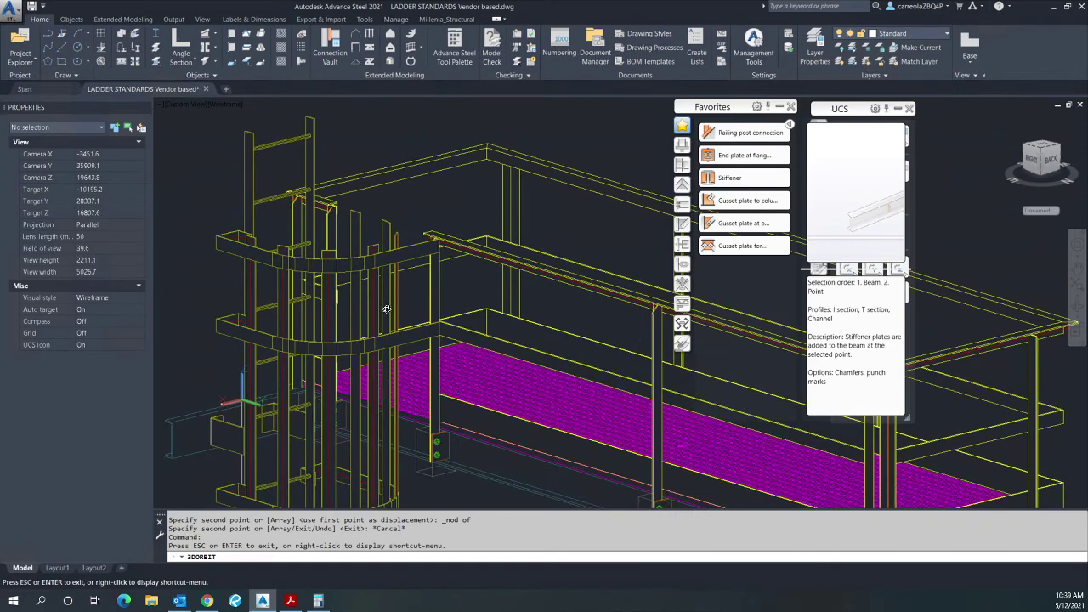
{"action": "left_click_drag", "start_coordinate": [396, 347], "coordinate": [383, 206]}
{"action": "key", "text": "Escape"}
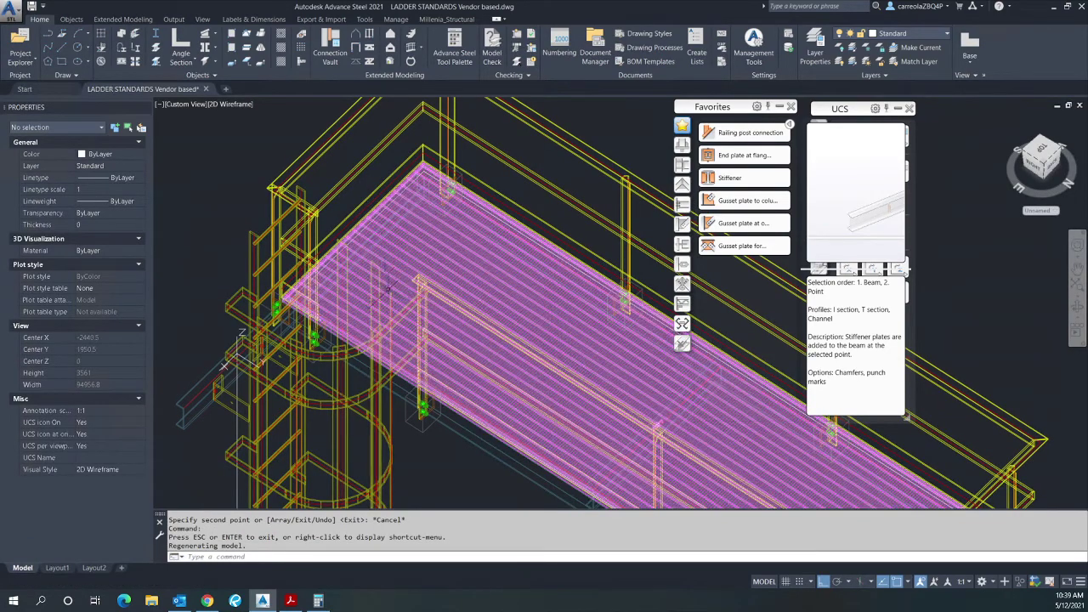
{"action": "key", "text": "Escape"}
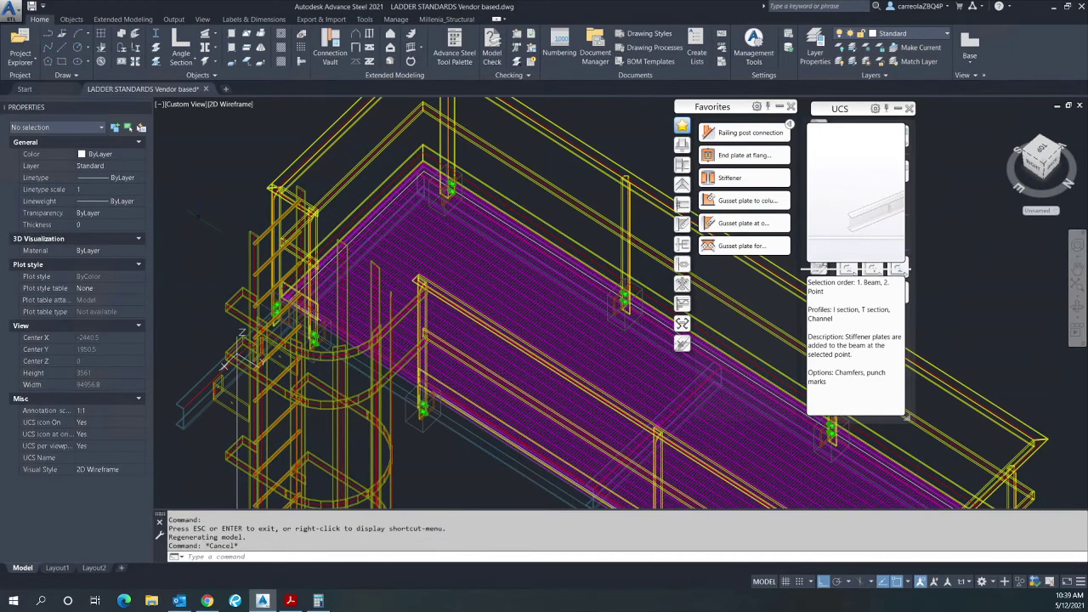
- Measure the distance from the node atop a vertical cage strap at the side entrance to the node of the full hoop below
{"action": "key", "text": "Return"}
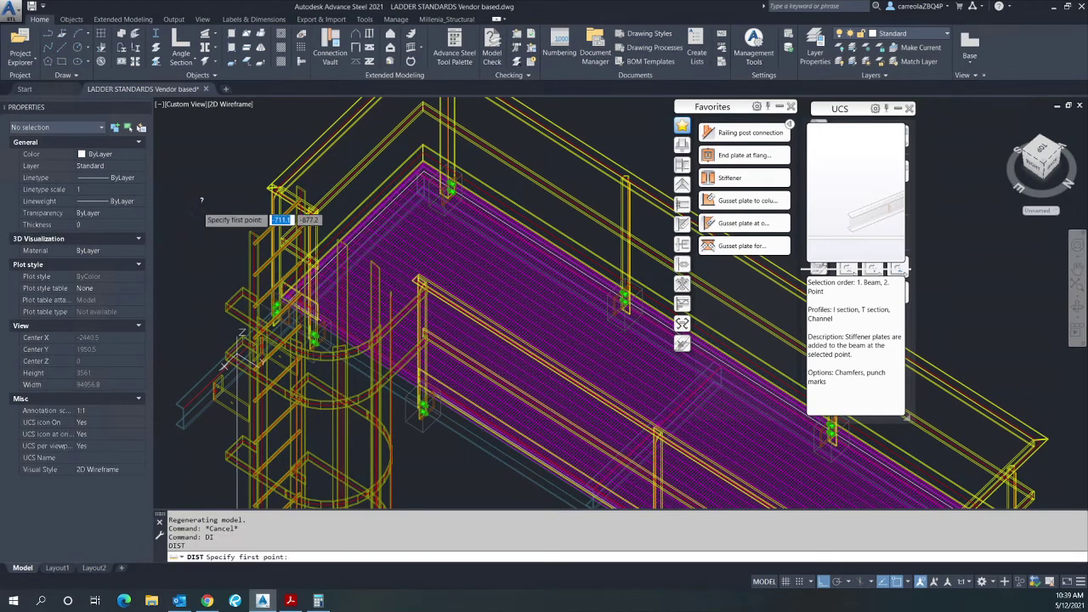
{"action": "right_click", "coordinate": [198, 207], "text": "shift"}
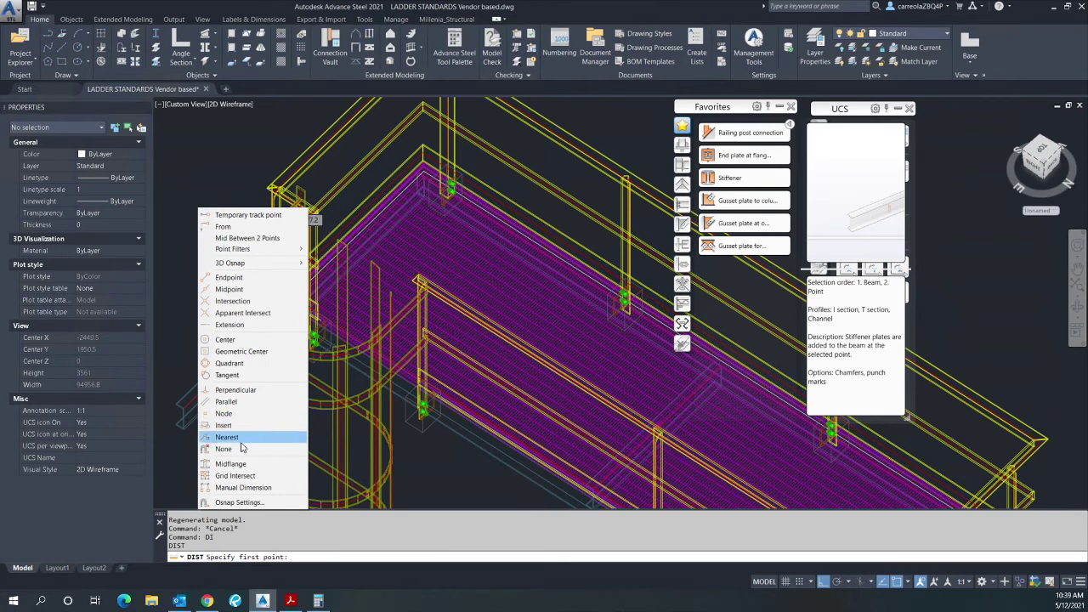
{"action": "left_click", "coordinate": [241, 414]}
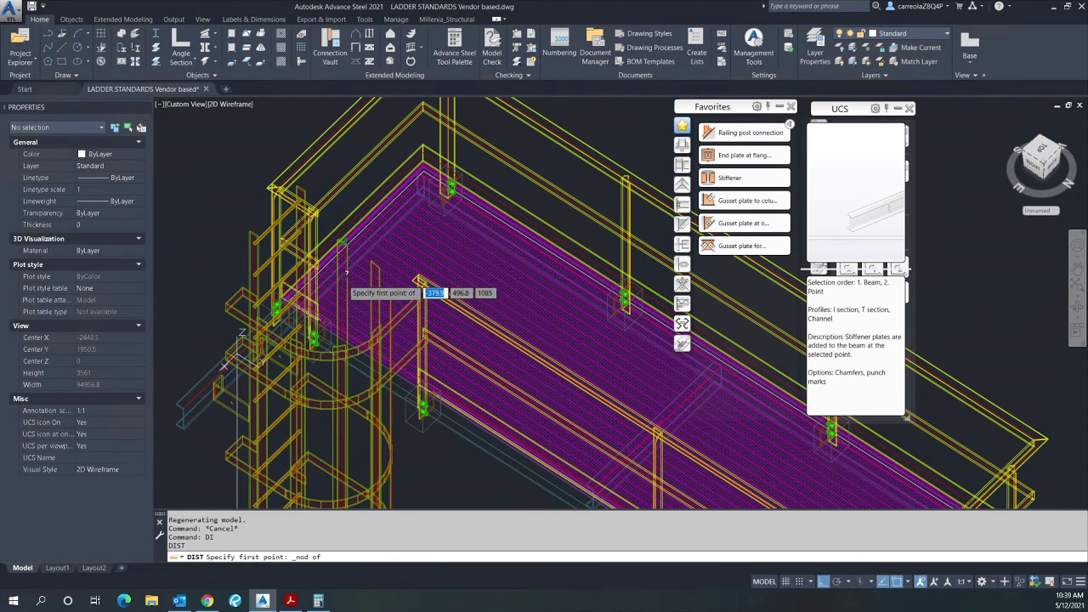
{"action": "left_click", "coordinate": [344, 244]}
{"action": "right_click", "coordinate": [340, 411], "text": "shift"}
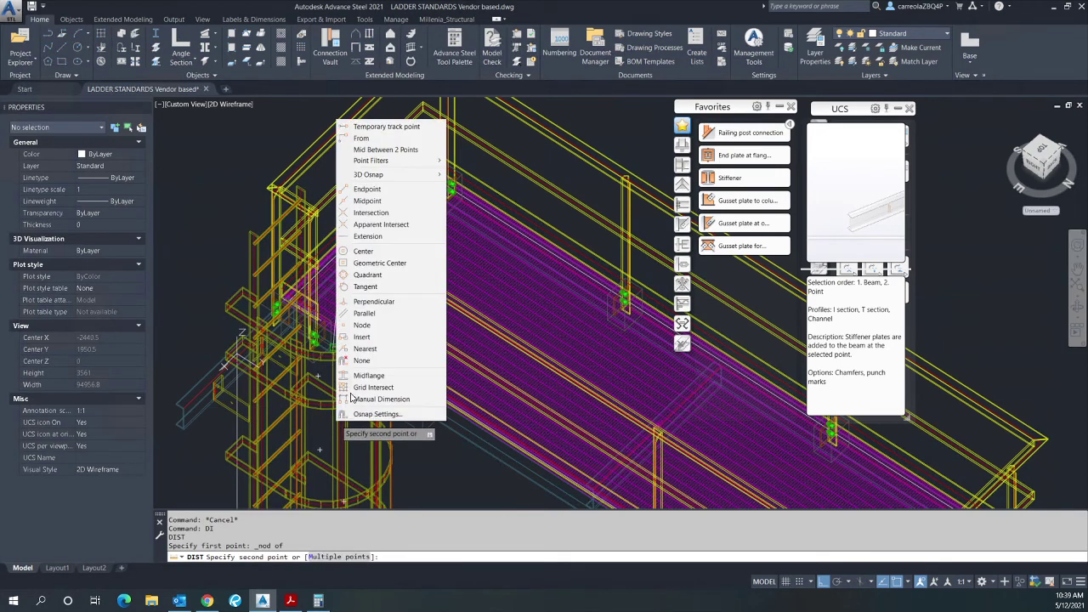
{"action": "left_click", "coordinate": [374, 333]}
{"action": "left_click", "coordinate": [317, 372]}
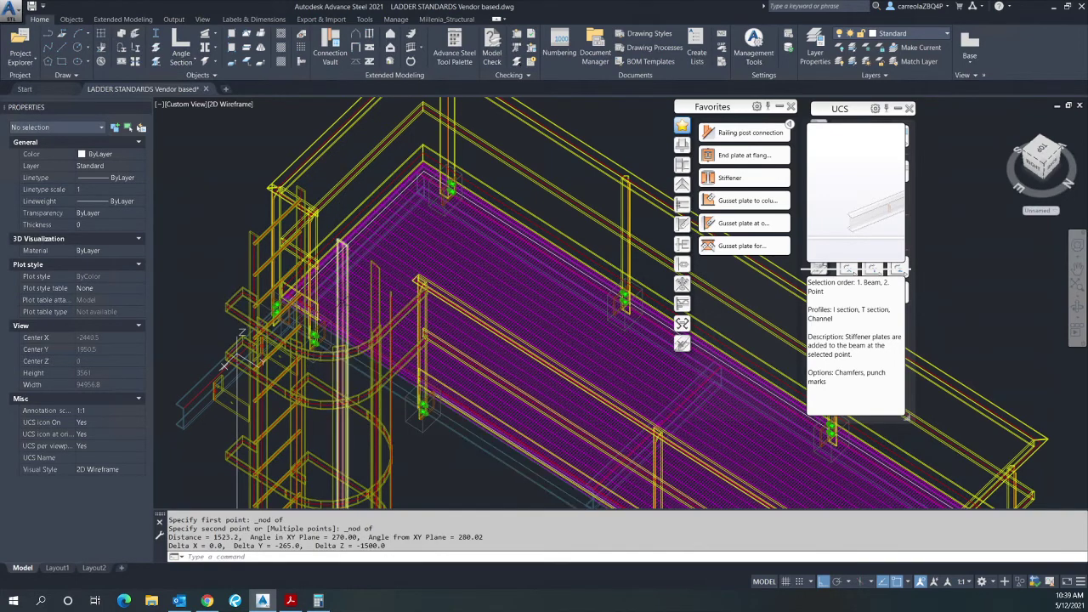
- Shorten the three vertical cage straps that block the side entrance by lowering their upper ends 1500 mm
{"action": "left_click", "coordinate": [341, 246]}
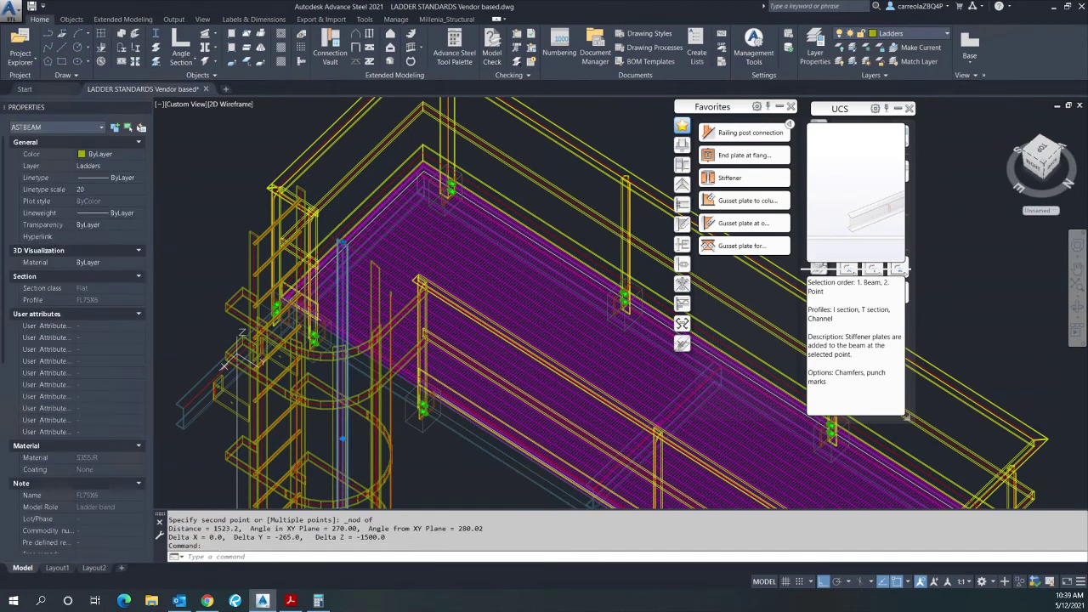
{"action": "left_click", "coordinate": [341, 439]}
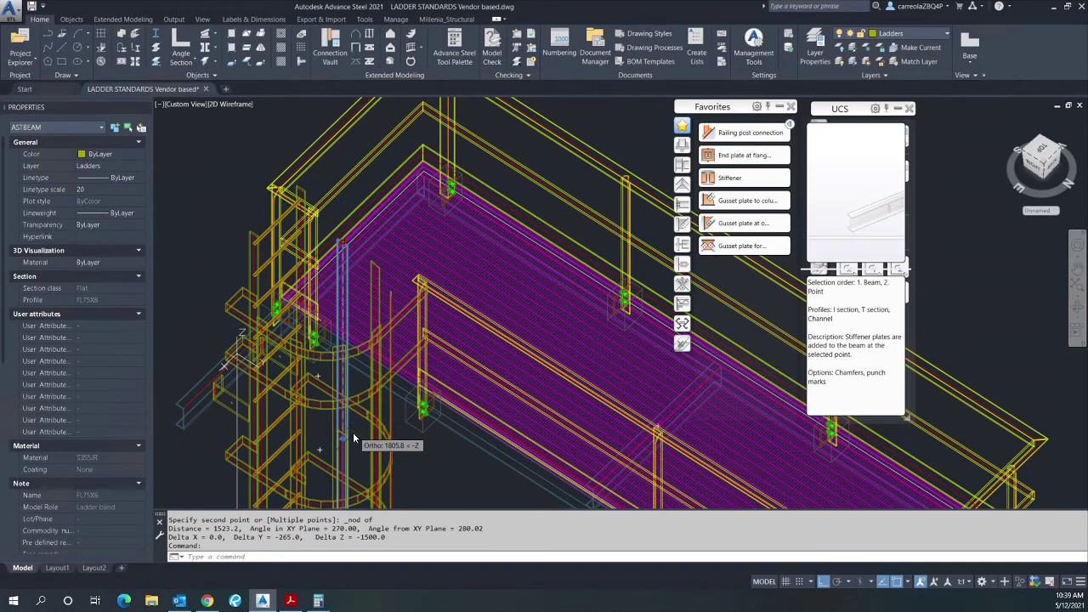
{"action": "type", "text": "1500"}
{"action": "key", "text": "Return"}
{"action": "key", "text": "Escape"}
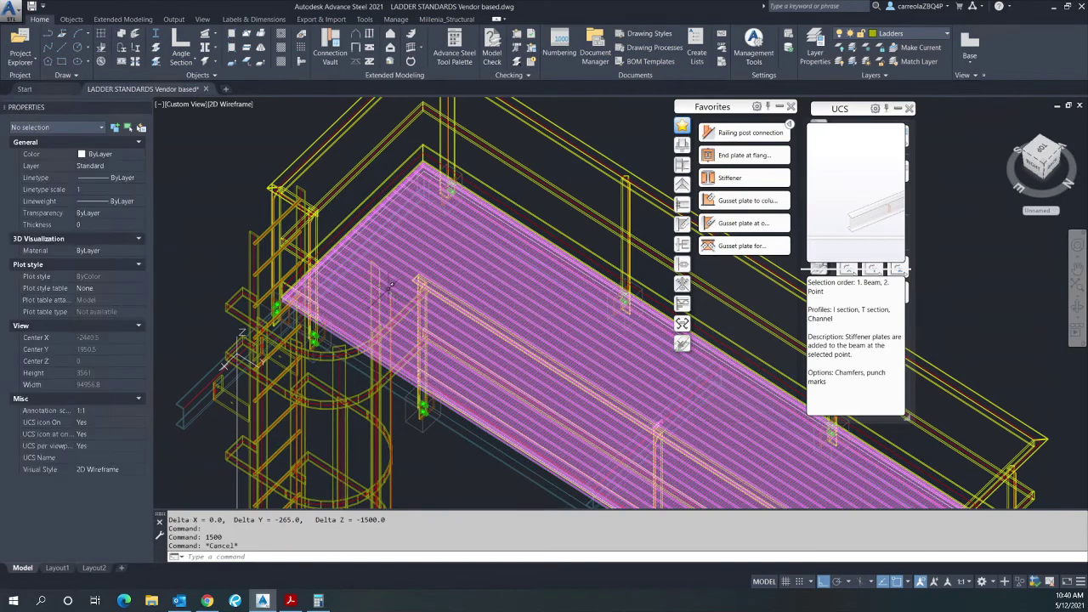
{"action": "left_click", "coordinate": [375, 280]}
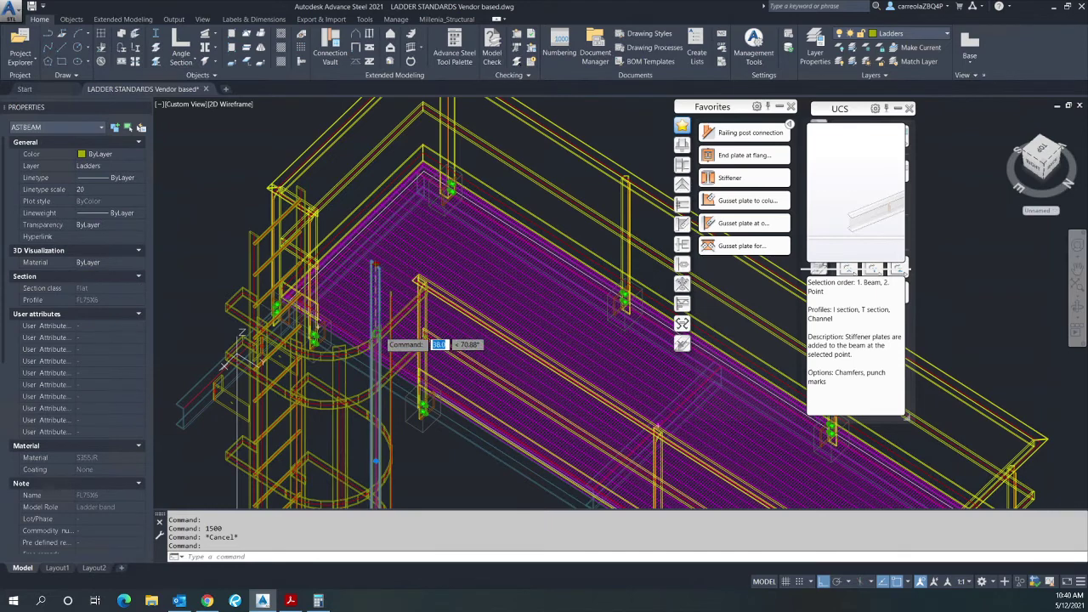
{"action": "type", "text": "150"}
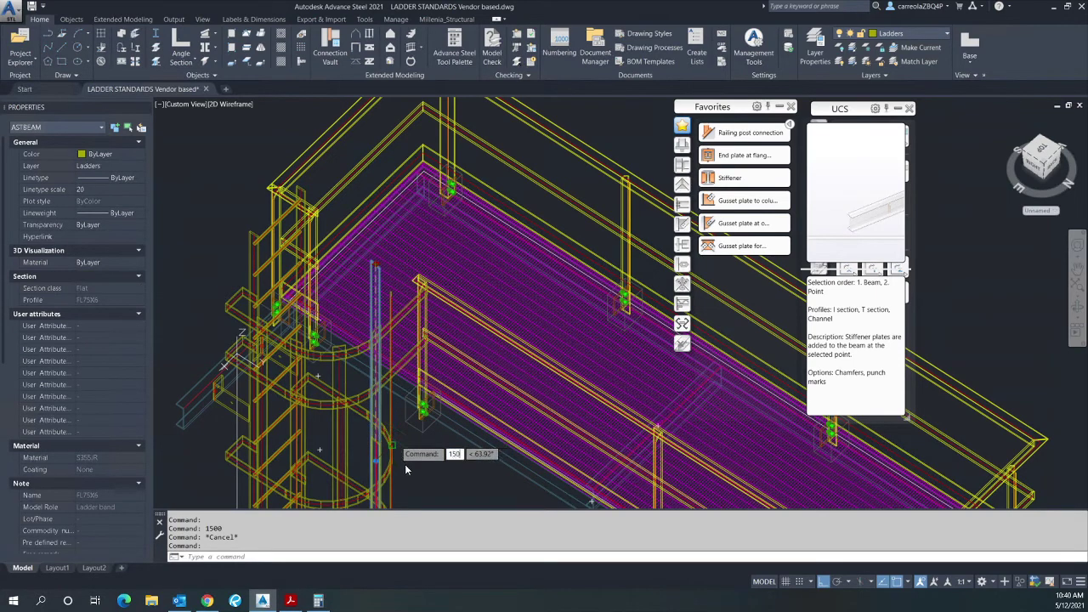
{"action": "type", "text": "0"}
{"action": "key", "text": "Return"}
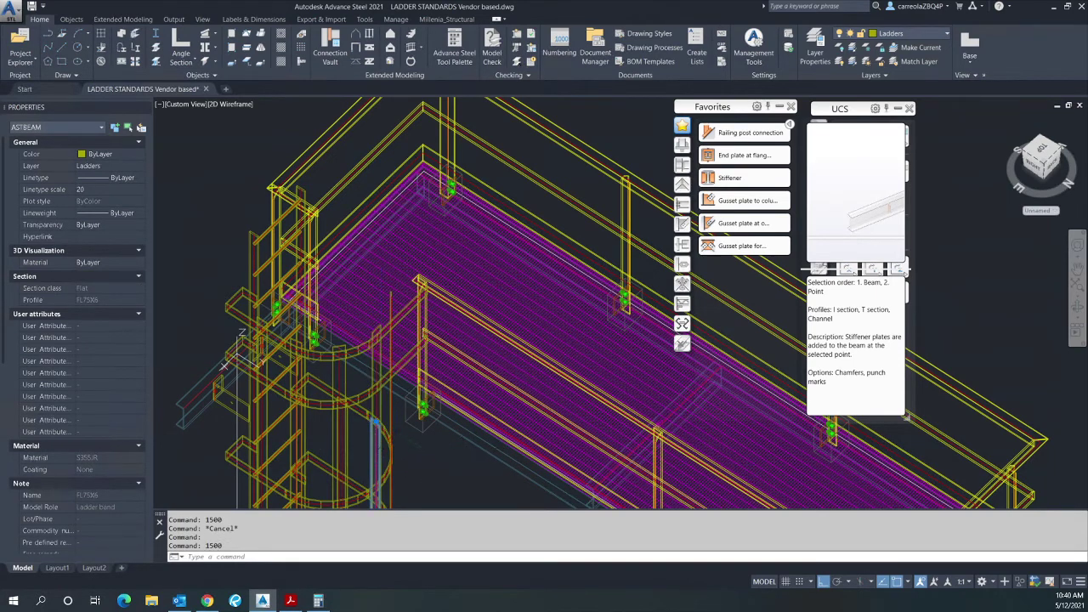
{"action": "key", "text": "Escape"}
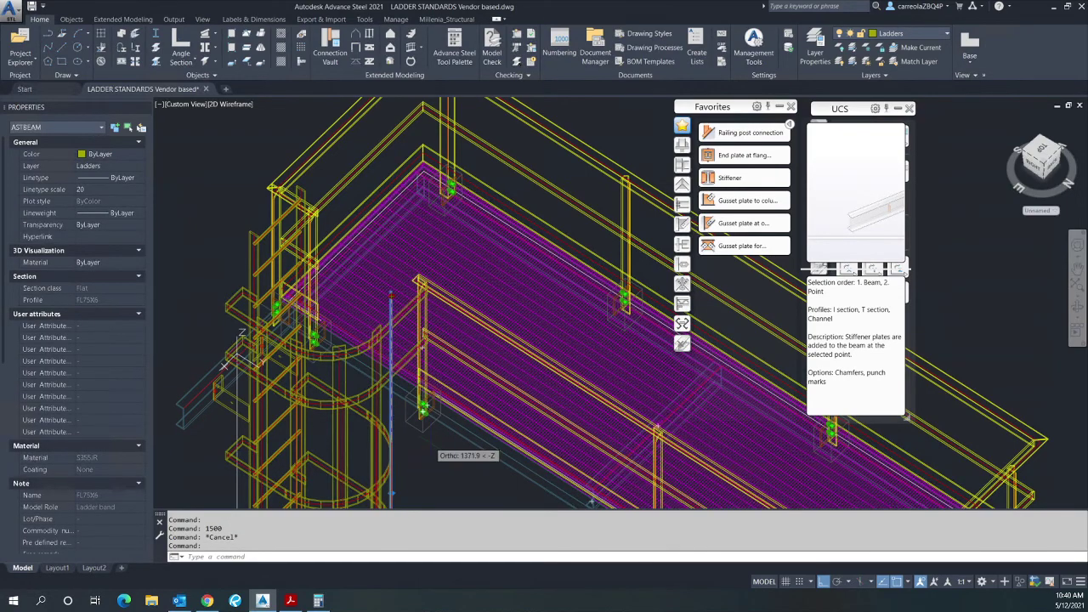
{"action": "type", "text": "1500"}
{"action": "key", "text": "Return"}
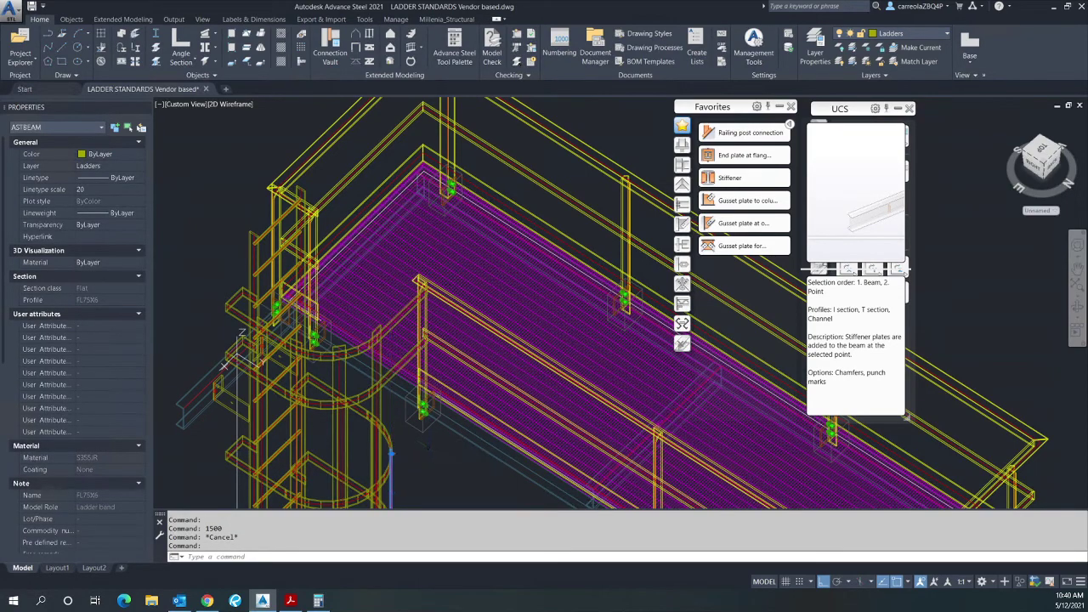
{"action": "key", "text": "Escape"}
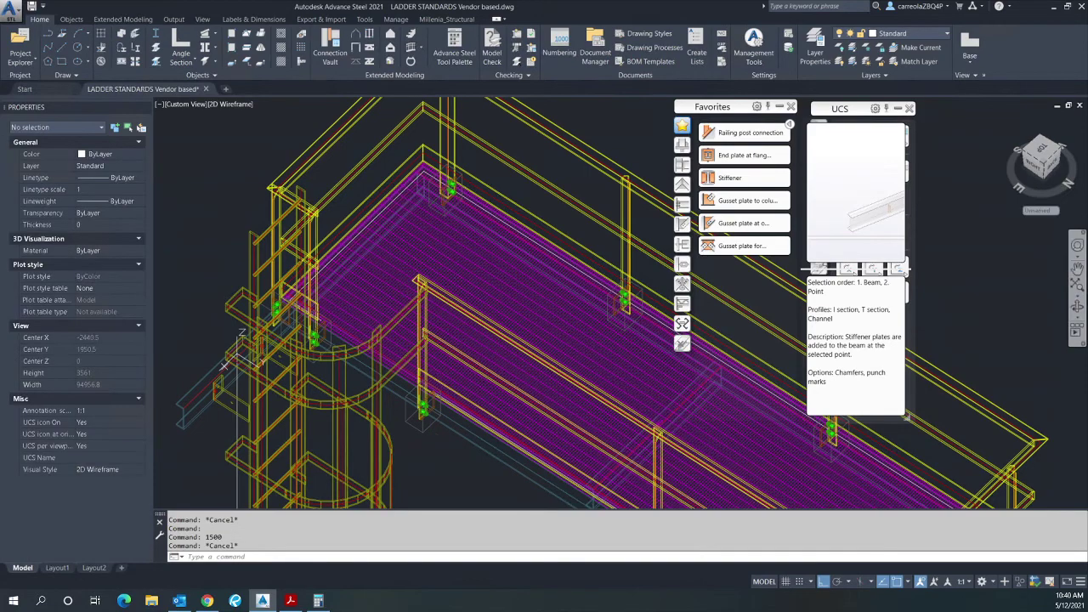
- Examine the opened side entrance, its hoops and shortened straps from several sides, along with the full ladder and platform
{"action": "left_click", "coordinate": [1078, 306]}
{"action": "mouse_move", "coordinate": [364, 291]}
{"action": "left_mouse_down"}
{"action": "mouse_move", "coordinate": [370, 282]}
{"action": "mouse_move", "coordinate": [402, 395]}
{"action": "mouse_move", "coordinate": [384, 380]}
{"action": "mouse_move", "coordinate": [383, 302]}
{"action": "left_mouse_up"}
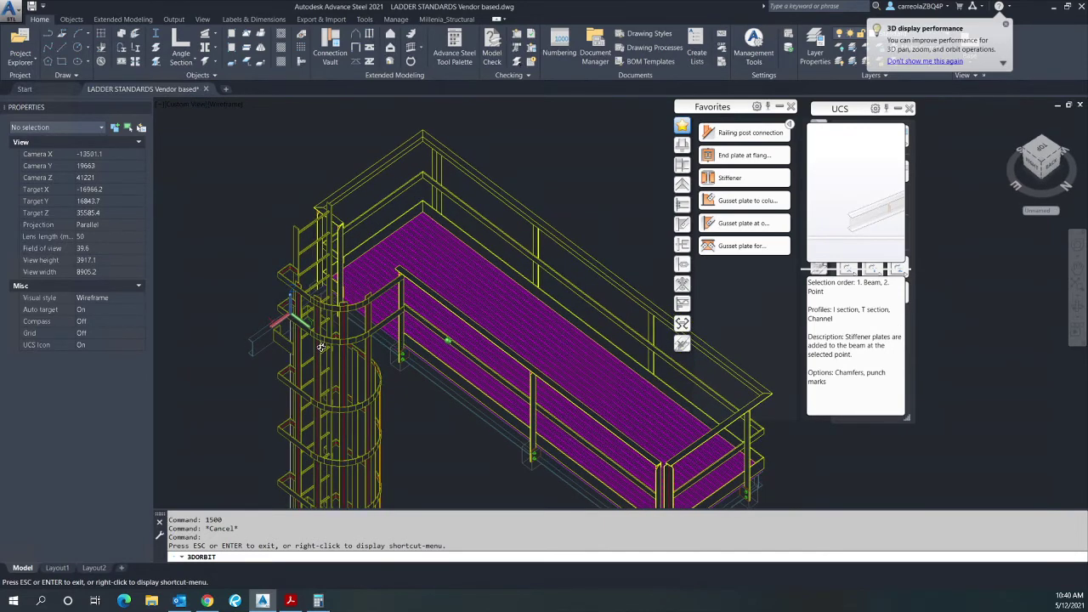
{"action": "left_click_drag", "start_coordinate": [323, 349], "coordinate": [298, 362]}
{"action": "scroll", "coordinate": [329, 372], "scroll_direction": "up", "scroll_amount": 2}
{"action": "left_click_drag", "start_coordinate": [398, 373], "coordinate": [449, 271]}
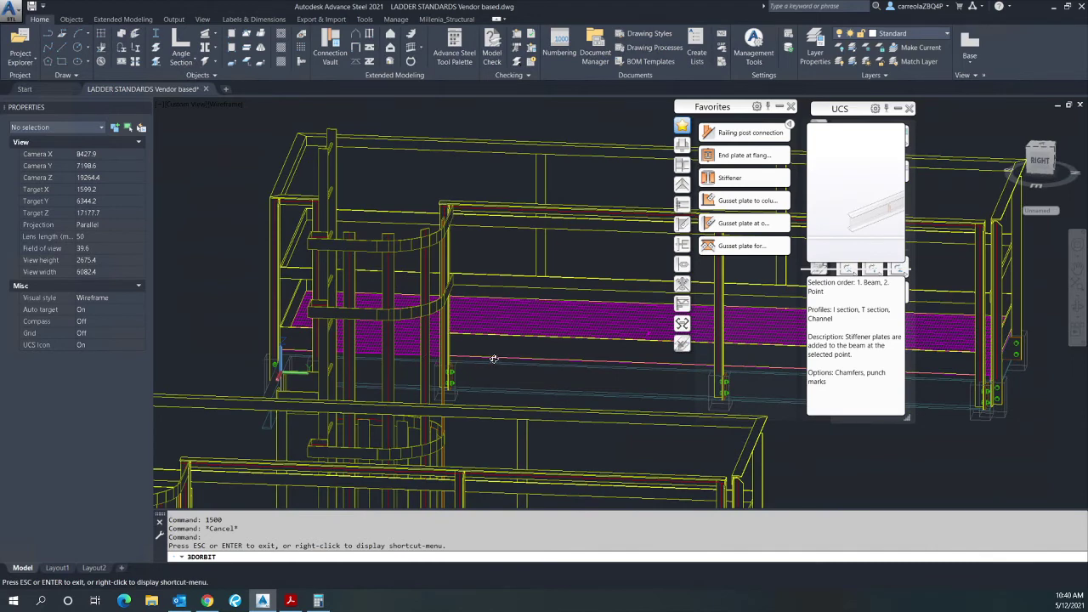
{"action": "left_click_drag", "start_coordinate": [510, 360], "coordinate": [566, 375]}
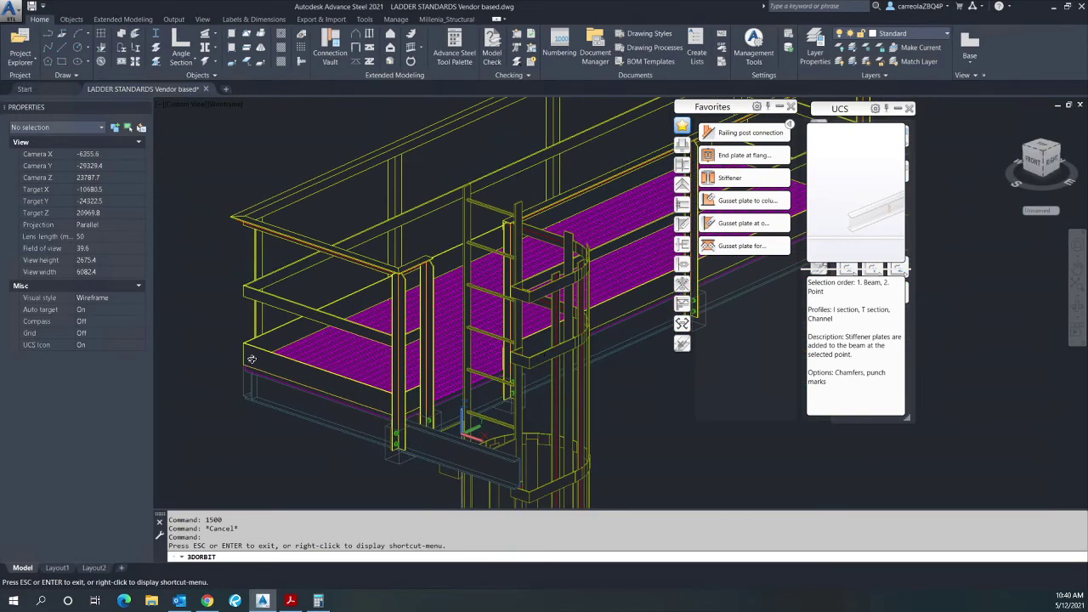
{"action": "right_click", "coordinate": [207, 343]}
{"action": "left_click", "coordinate": [228, 351]}
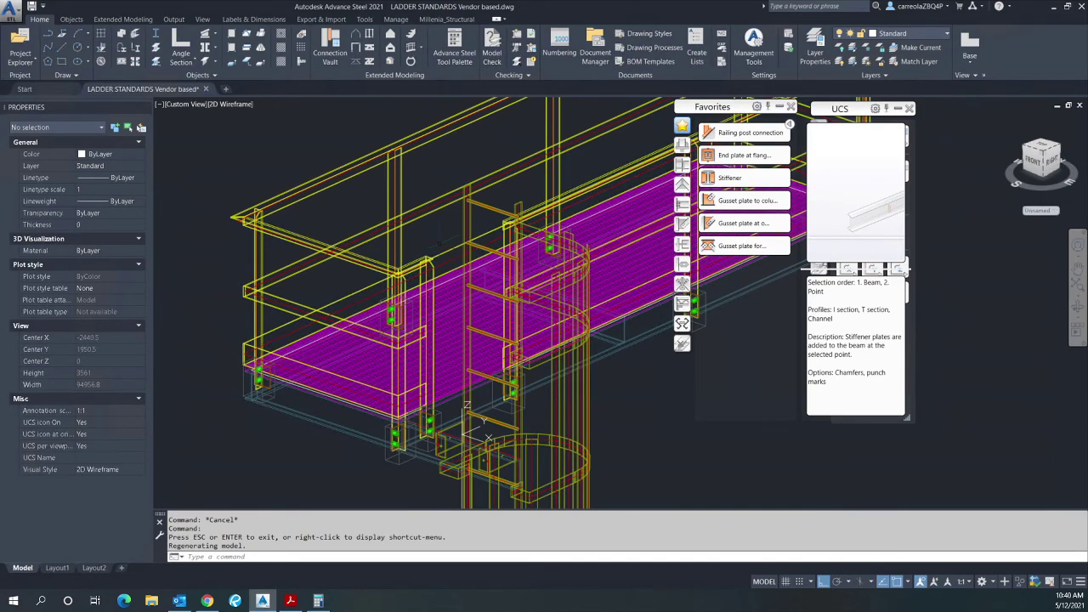
{"action": "scroll", "coordinate": [441, 243], "scroll_direction": "up", "scroll_amount": 3}
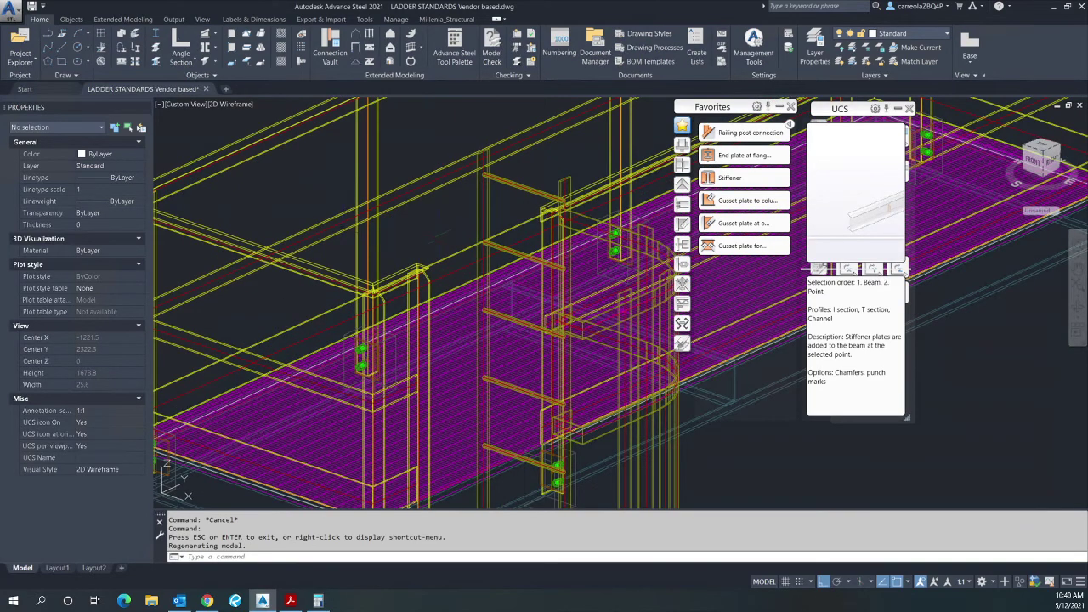
{"action": "scroll", "coordinate": [417, 404], "scroll_direction": "down", "scroll_amount": 2}
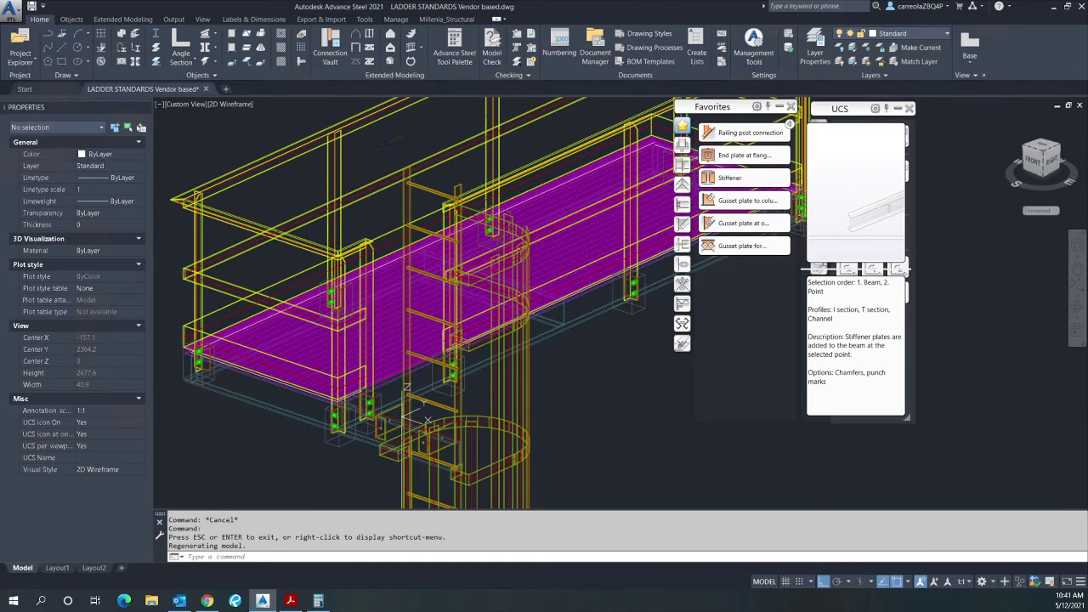
{"action": "scroll", "coordinate": [384, 142], "scroll_direction": "down", "scroll_amount": 2}
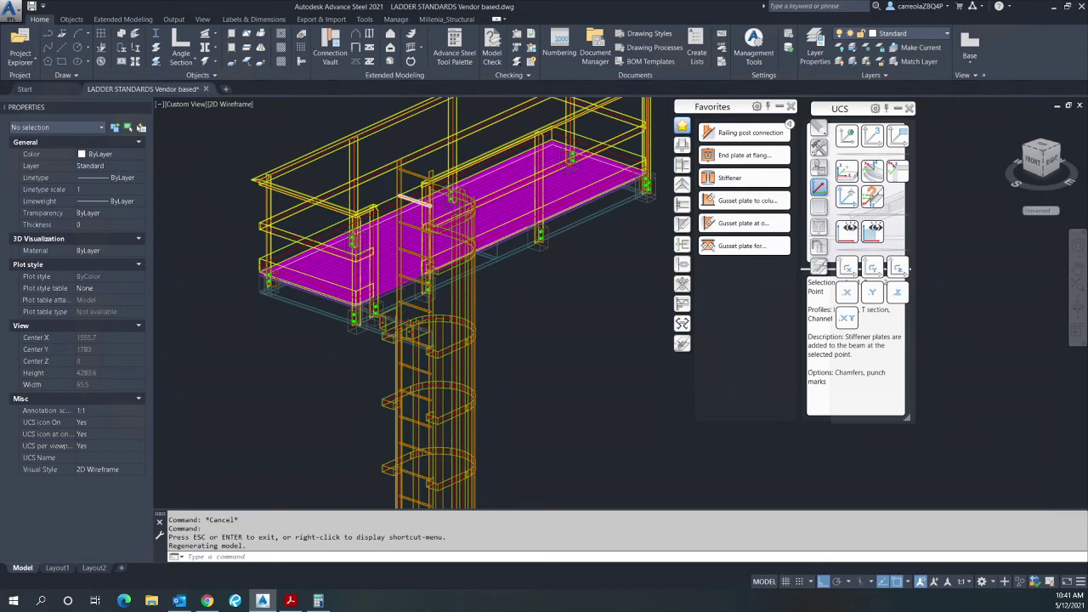
{"action": "scroll", "coordinate": [438, 281], "scroll_direction": "down", "scroll_amount": 4}
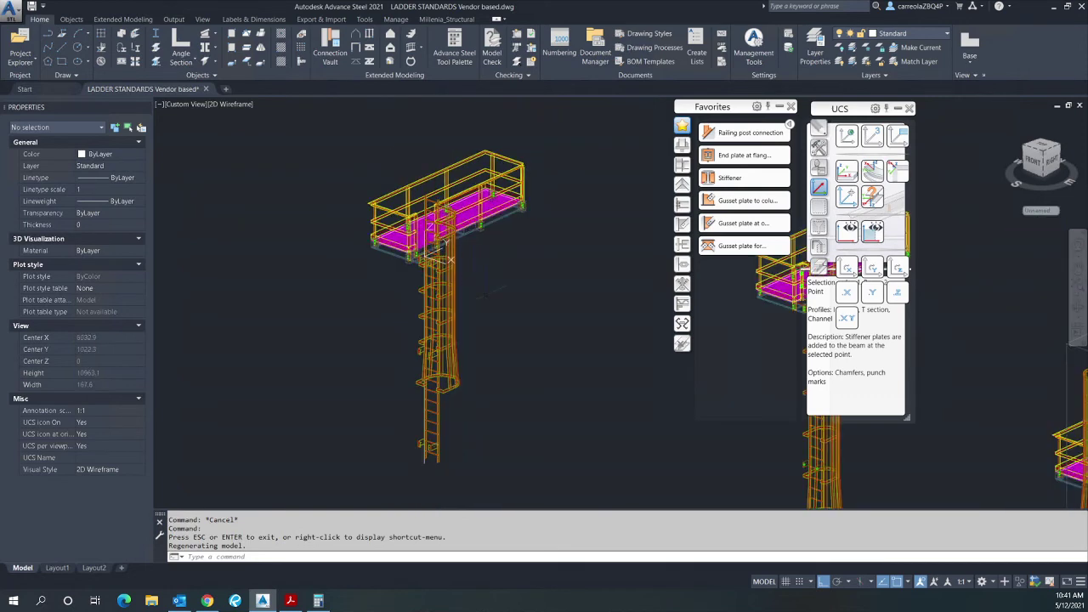